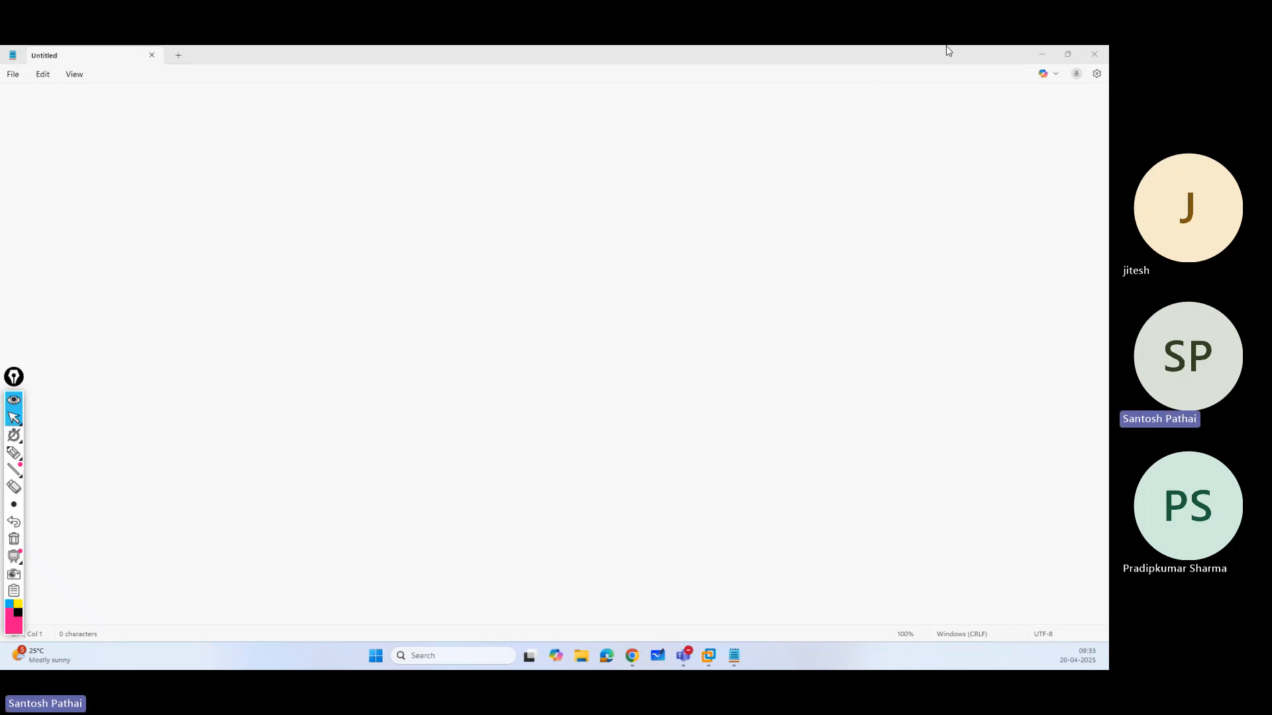
# Minimize the blank note and unlock the LondonDC virtual machine in VMware Workstation with the administrator account password.
pyautogui.click(1041, 53)
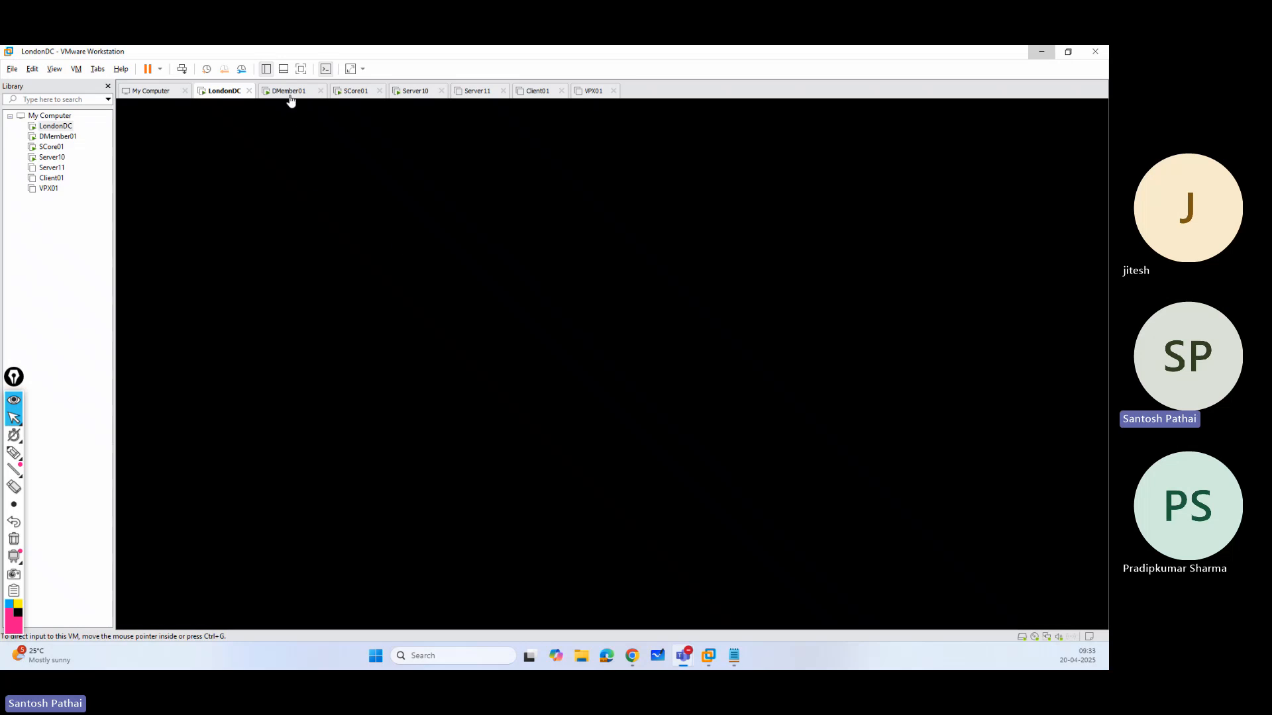
pyautogui.click(351, 172)
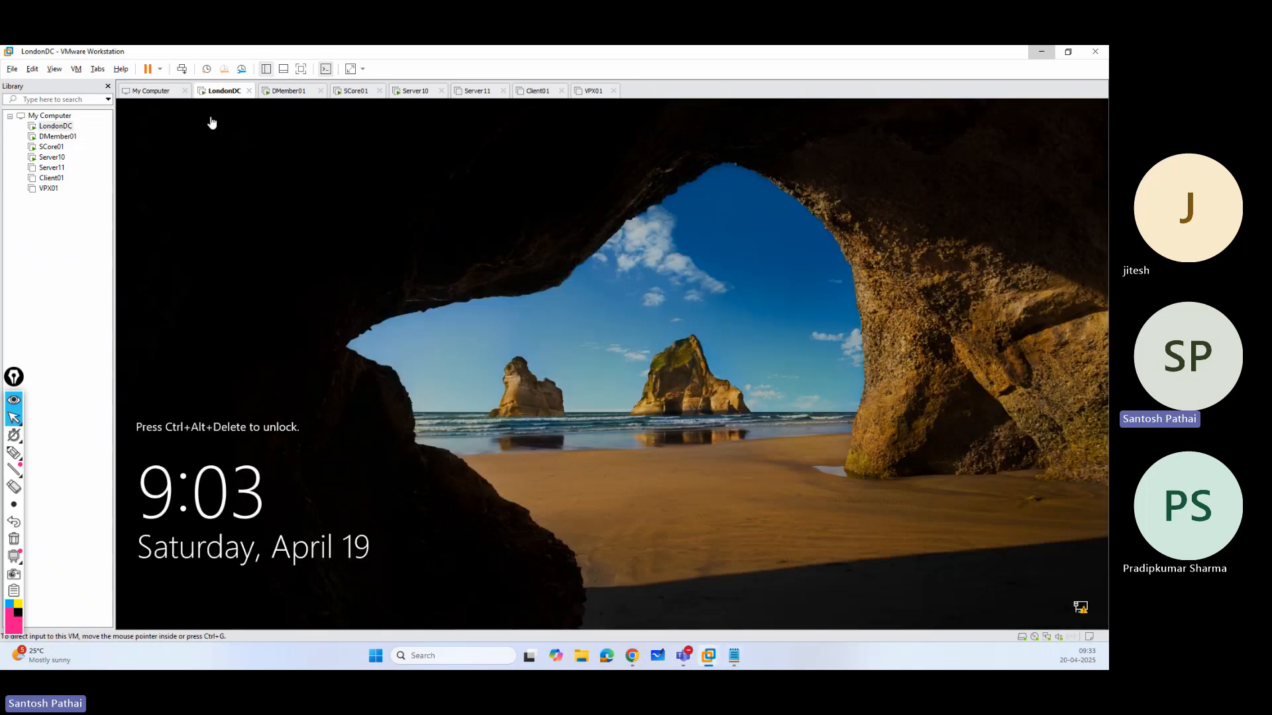
pyautogui.click(182, 69)
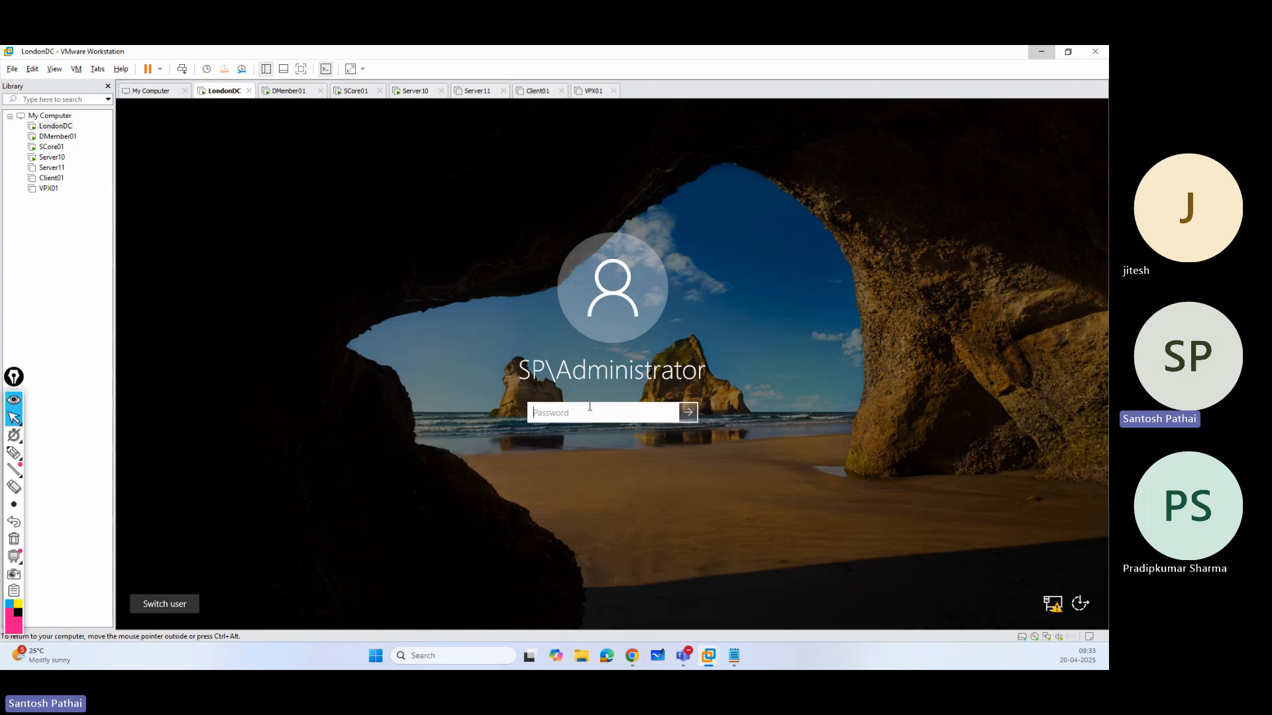
pyautogui.write('•')
pyautogui.press('Return')
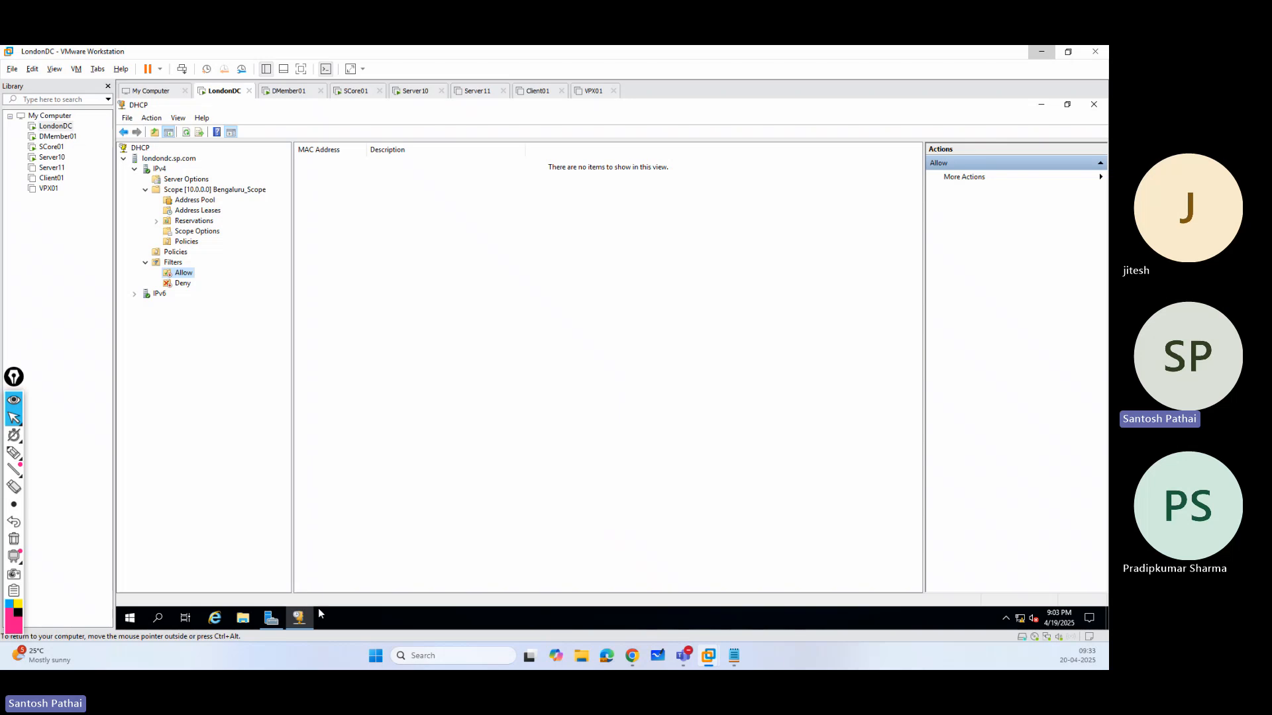
# Open Active Directory Users and Computers from Server Manager on LondonDC.
pyautogui.click(271, 618)
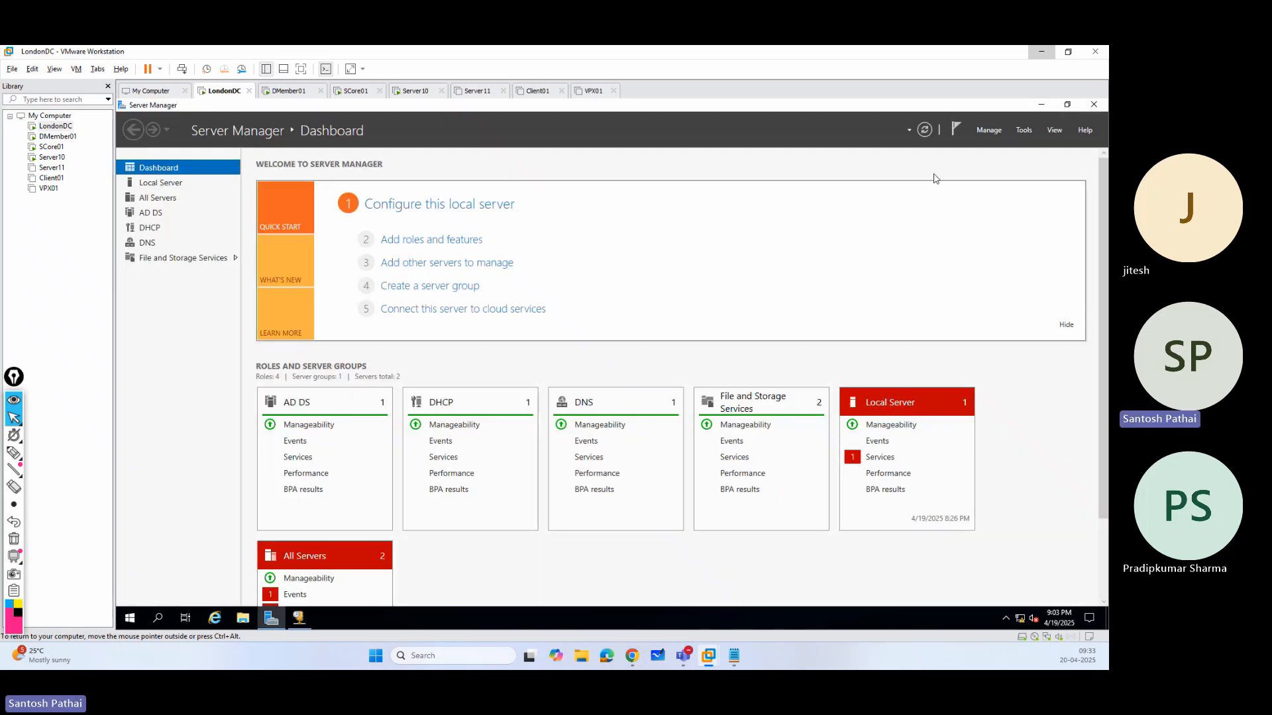
pyautogui.click(1023, 130)
pyautogui.click(966, 286)
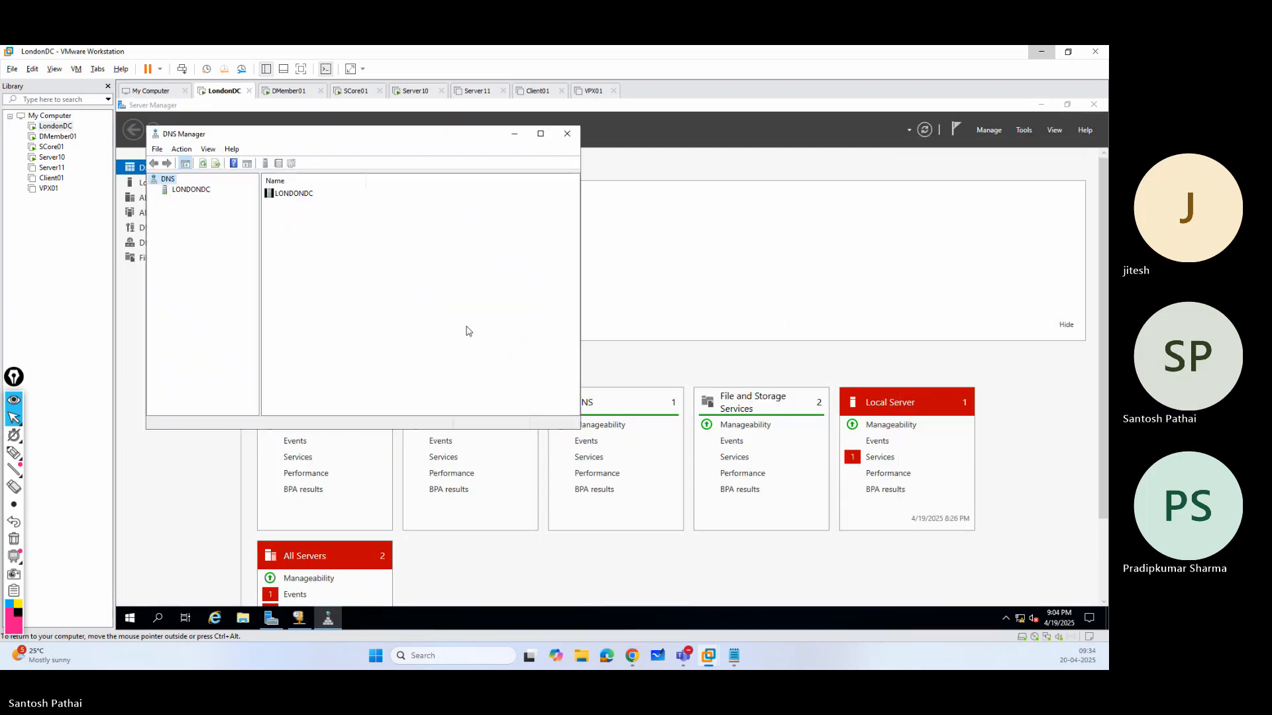
pyautogui.click(567, 133)
pyautogui.click(1025, 130)
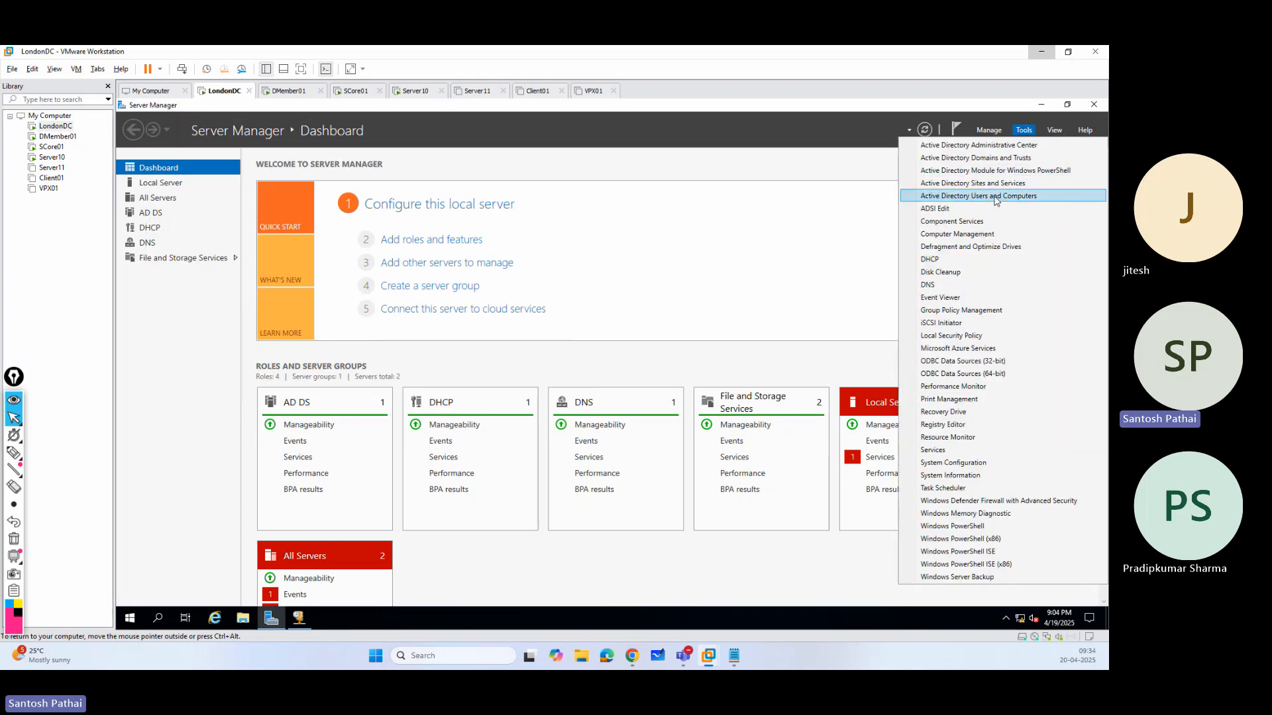
pyautogui.click(998, 199)
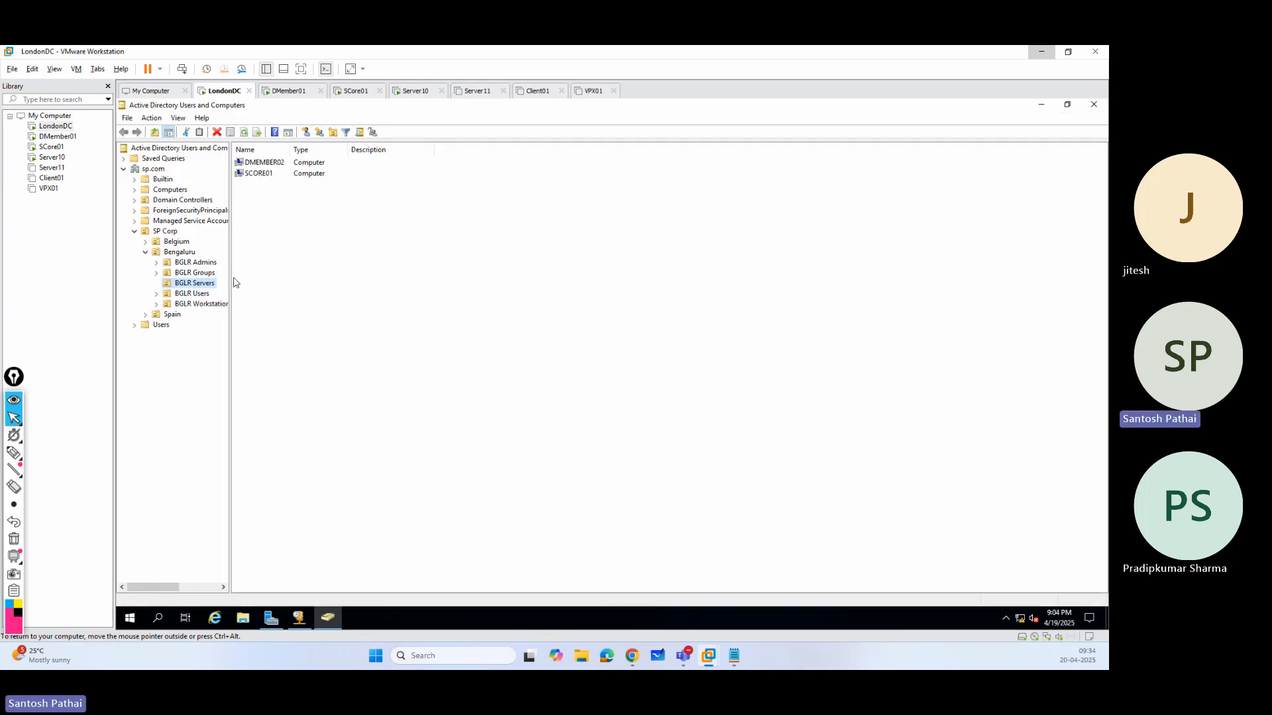
# Delete the DMEMBER02 computer account from the BGLR Servers organizational unit and confirm the deletion.
pyautogui.click(261, 174)
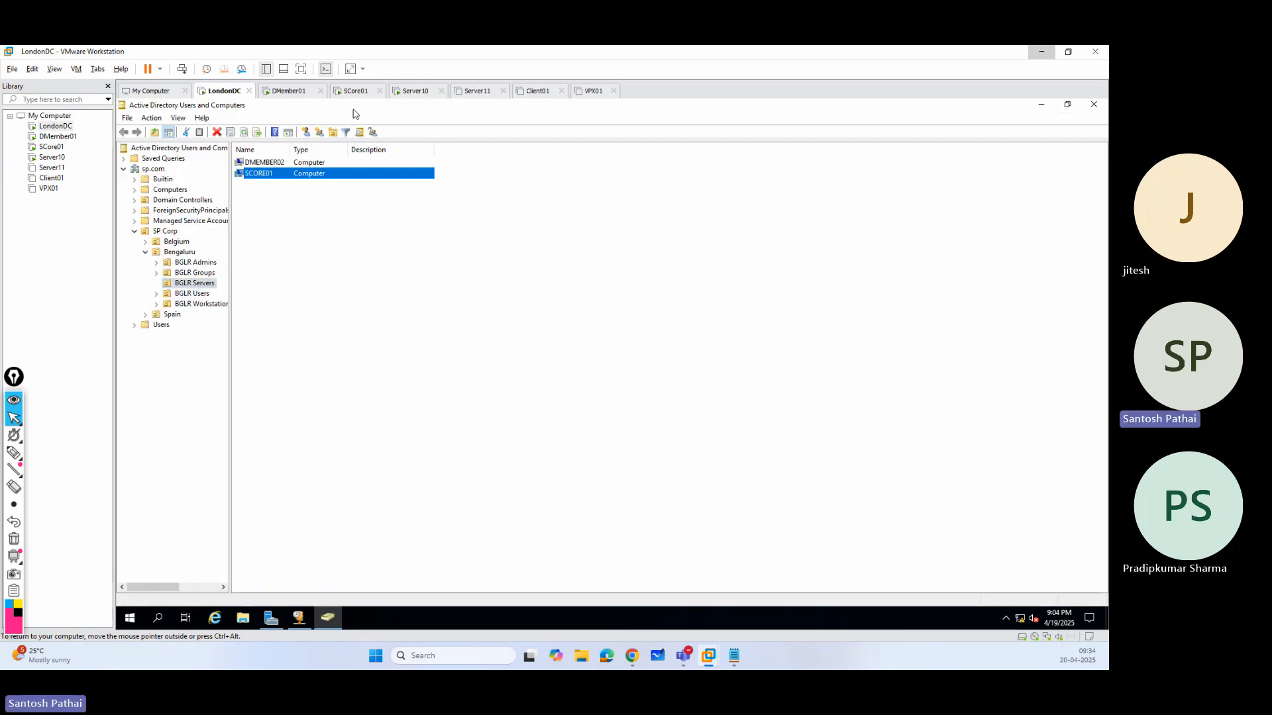
pyautogui.click(274, 164)
pyautogui.rightClick(273, 164)
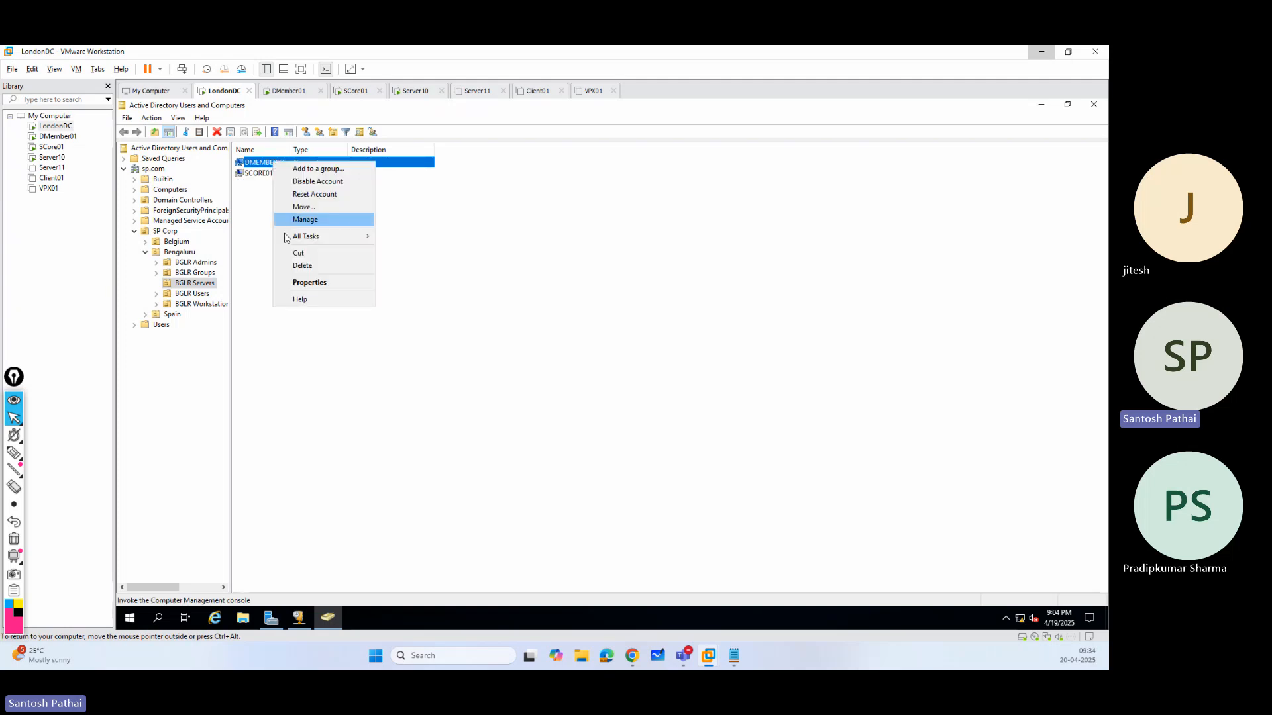
pyautogui.click(296, 267)
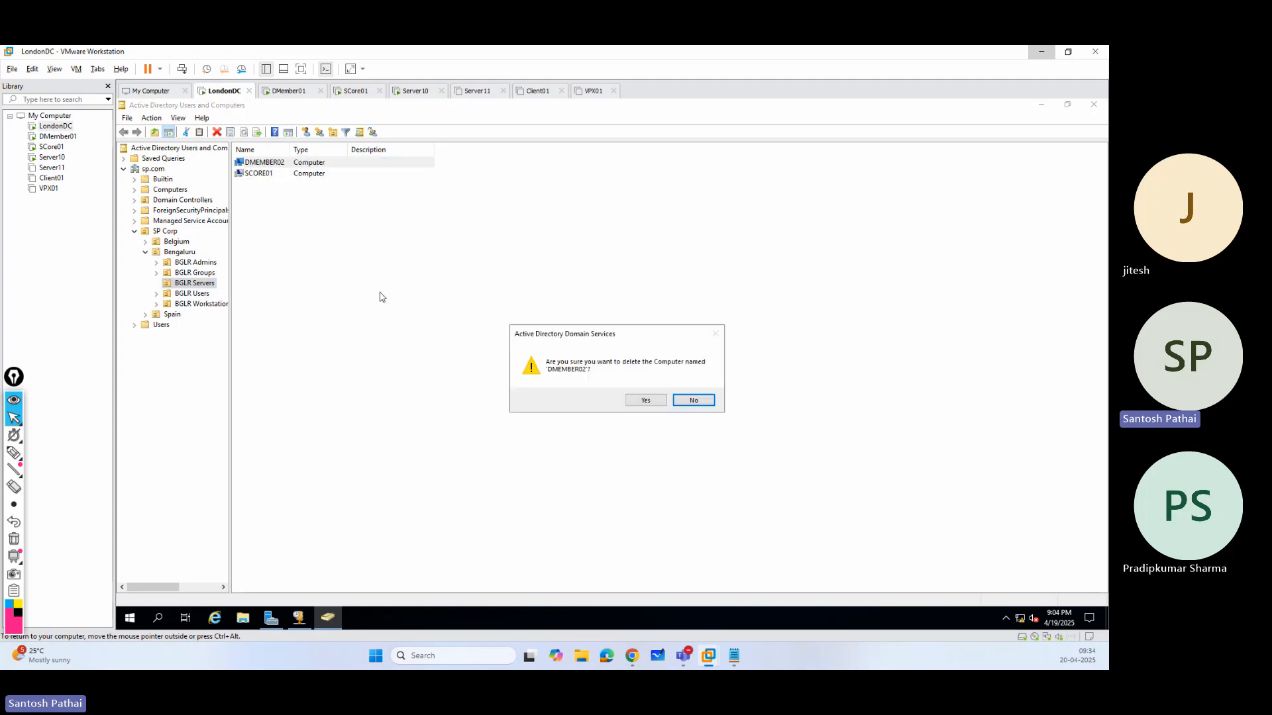
pyautogui.click(641, 401)
# Switch to the SCore01 virtual machine and sign in with the domain administrator's password.
pyautogui.click(358, 91)
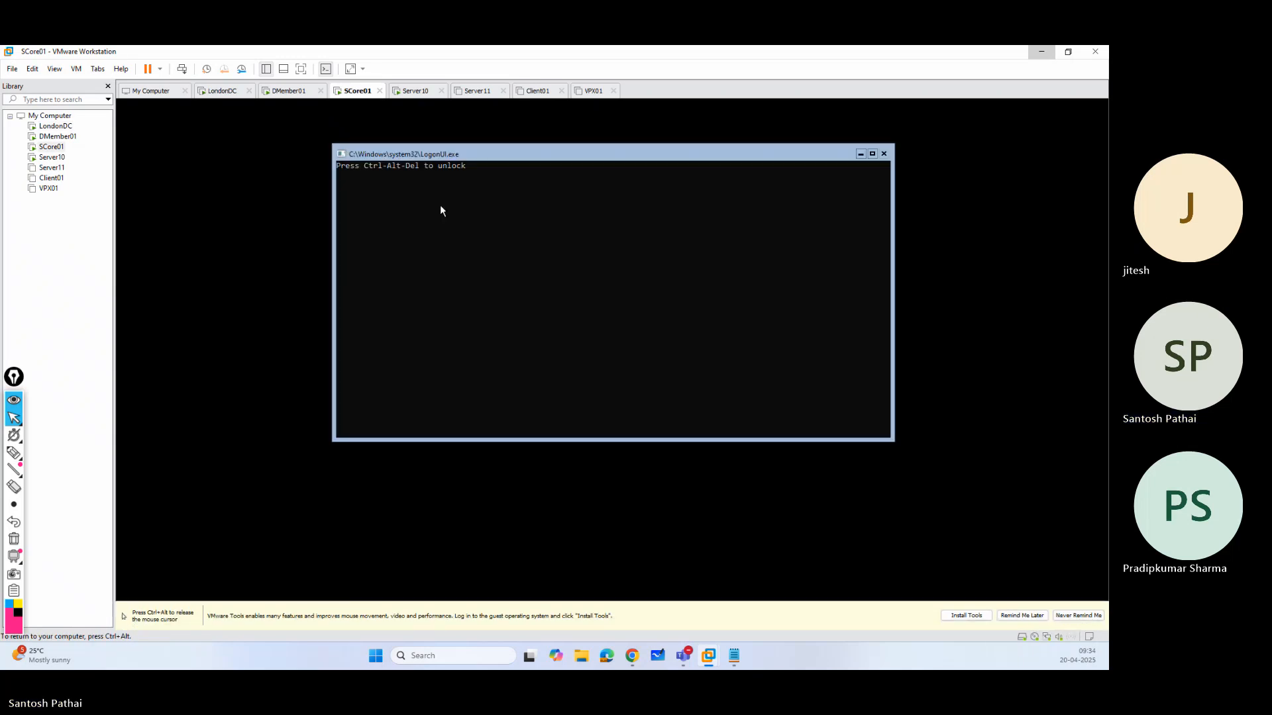
pyautogui.hotkey('ctrl', 'alt')
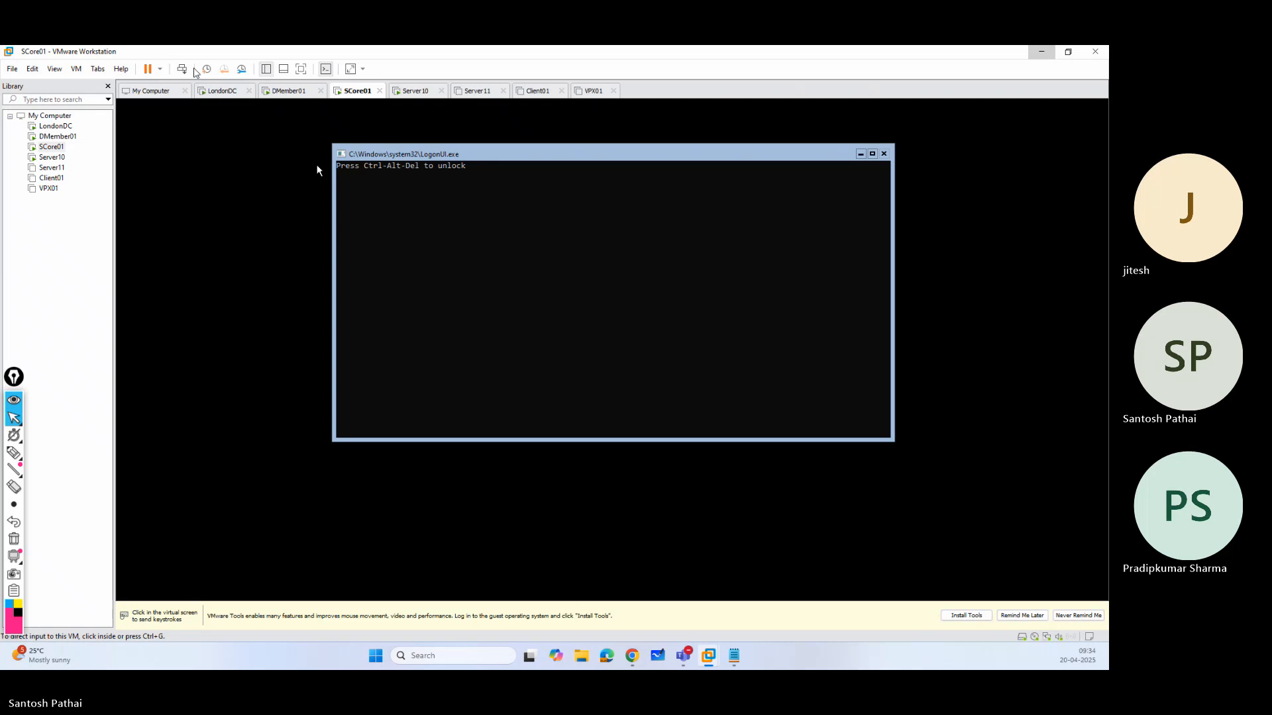
pyautogui.click(183, 69)
pyautogui.click(422, 176)
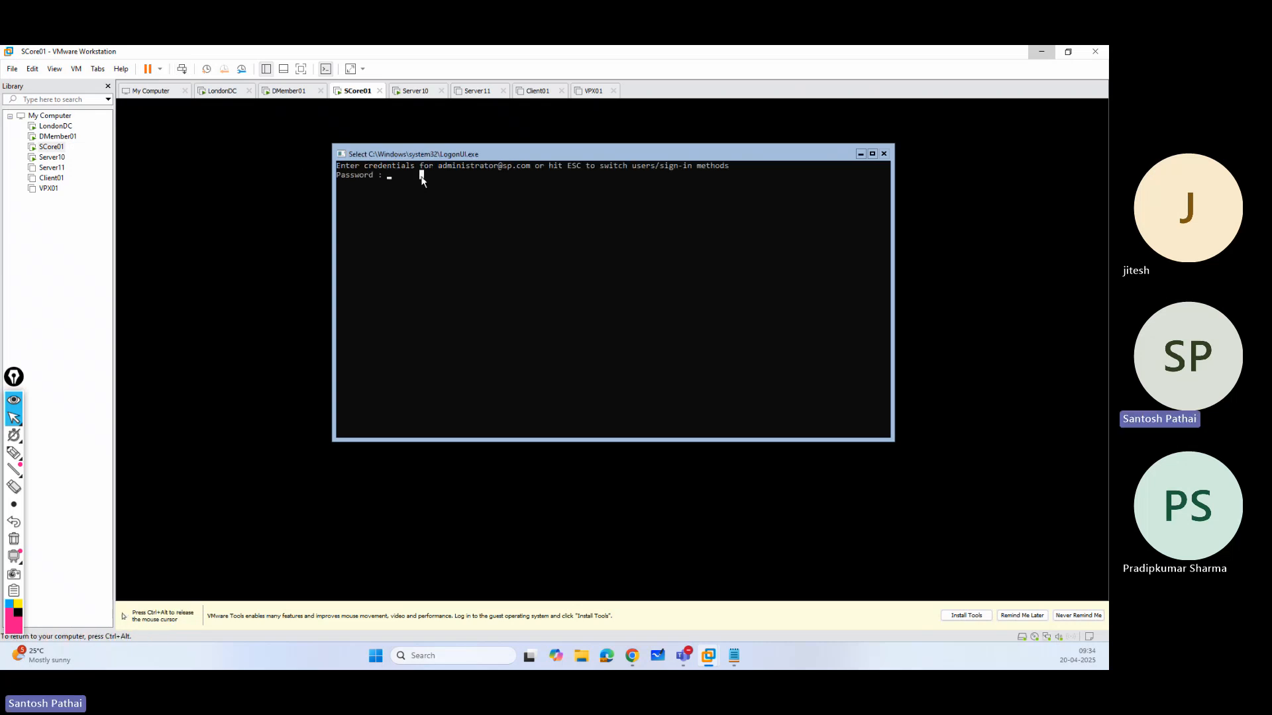
pyautogui.write('**')
pyautogui.press('Return')
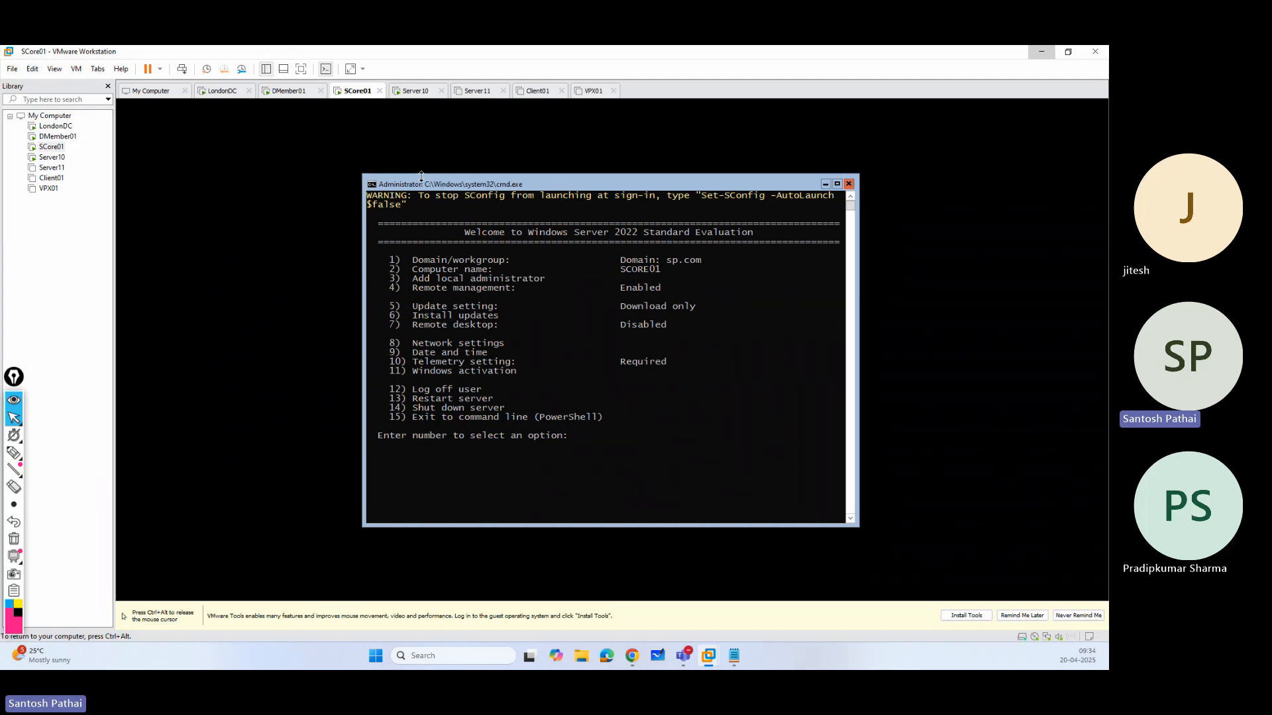
# In SConfig, change the server's domain membership to a workgroup named workgroup.
pyautogui.write('1')
pyautogui.press('Return')
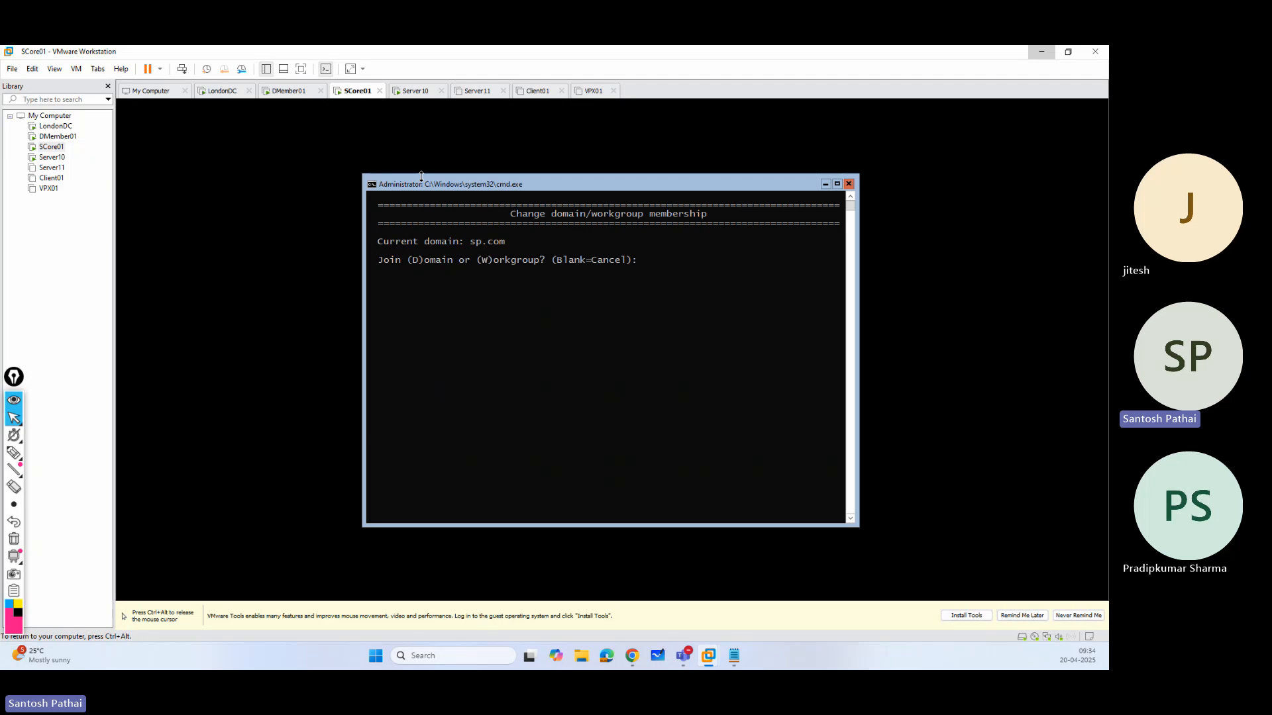
pyautogui.press('Return')
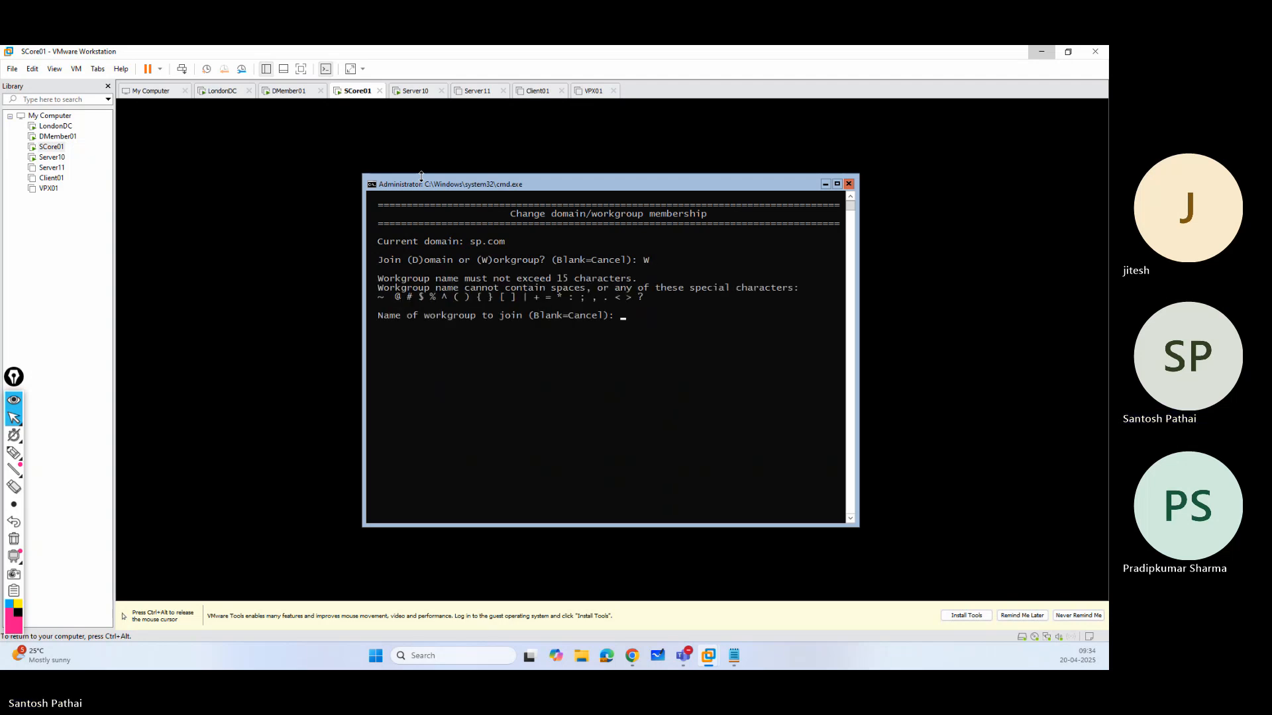
pyautogui.write('workgroup')
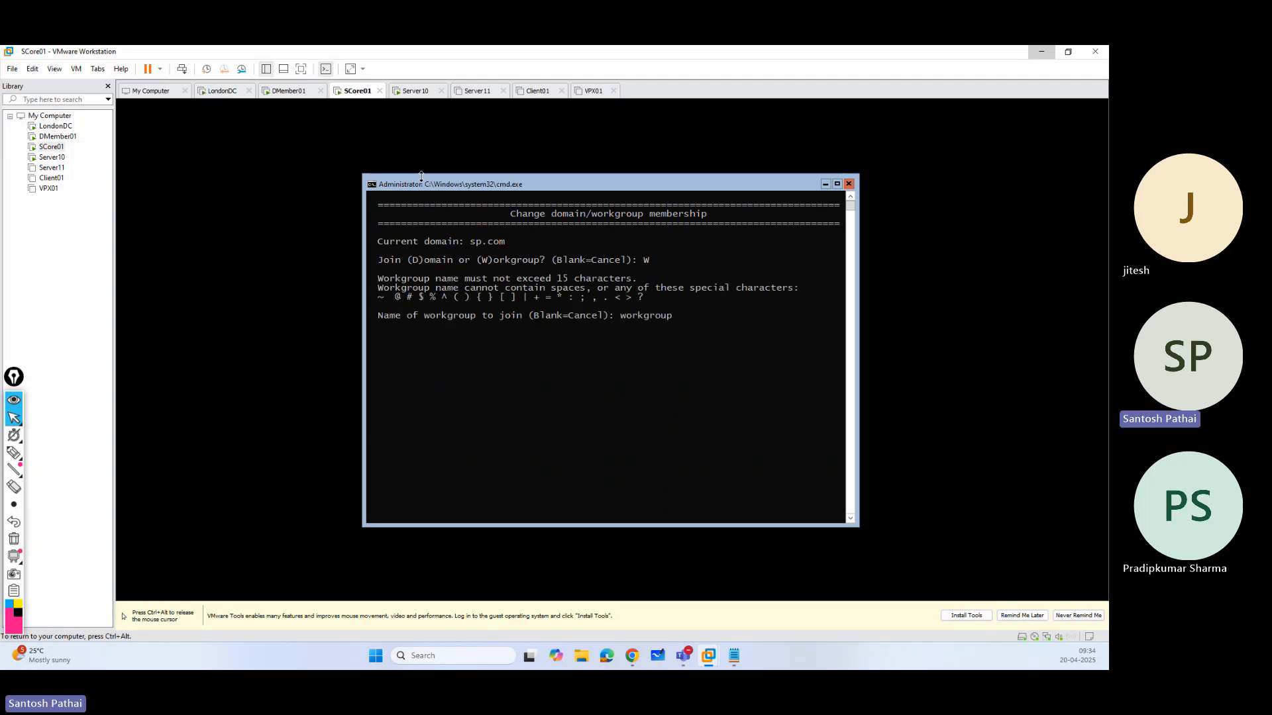
pyautogui.press('Return')
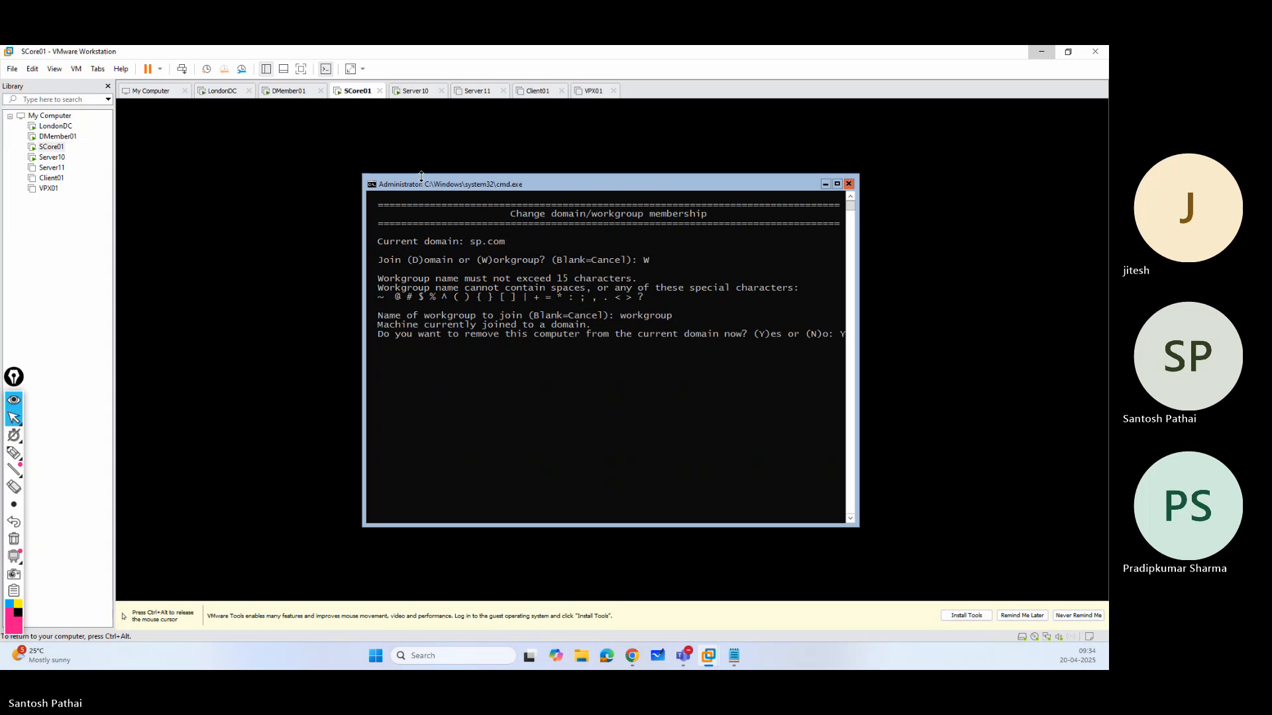
# Confirm removing SCORE01 from the sp.com domain, authorize it as sp\administrator with the account password, and restart the server.
pyautogui.press('Return')
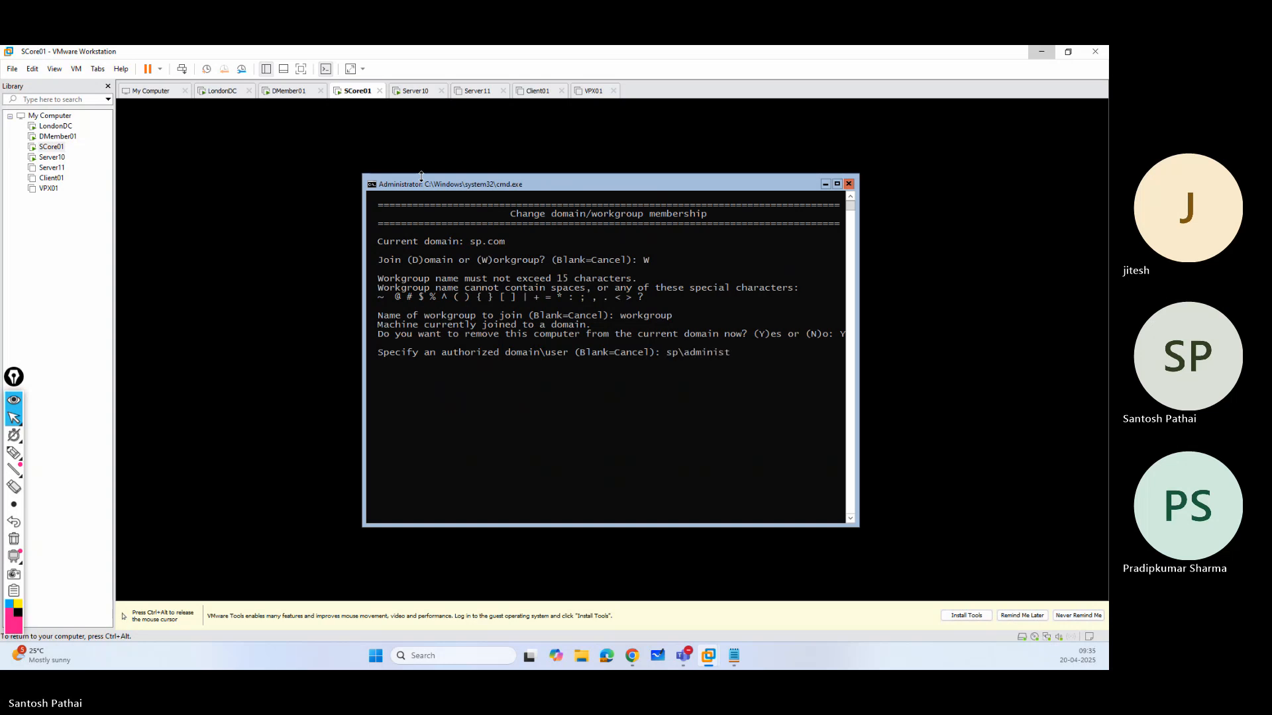
pyautogui.press('Return')
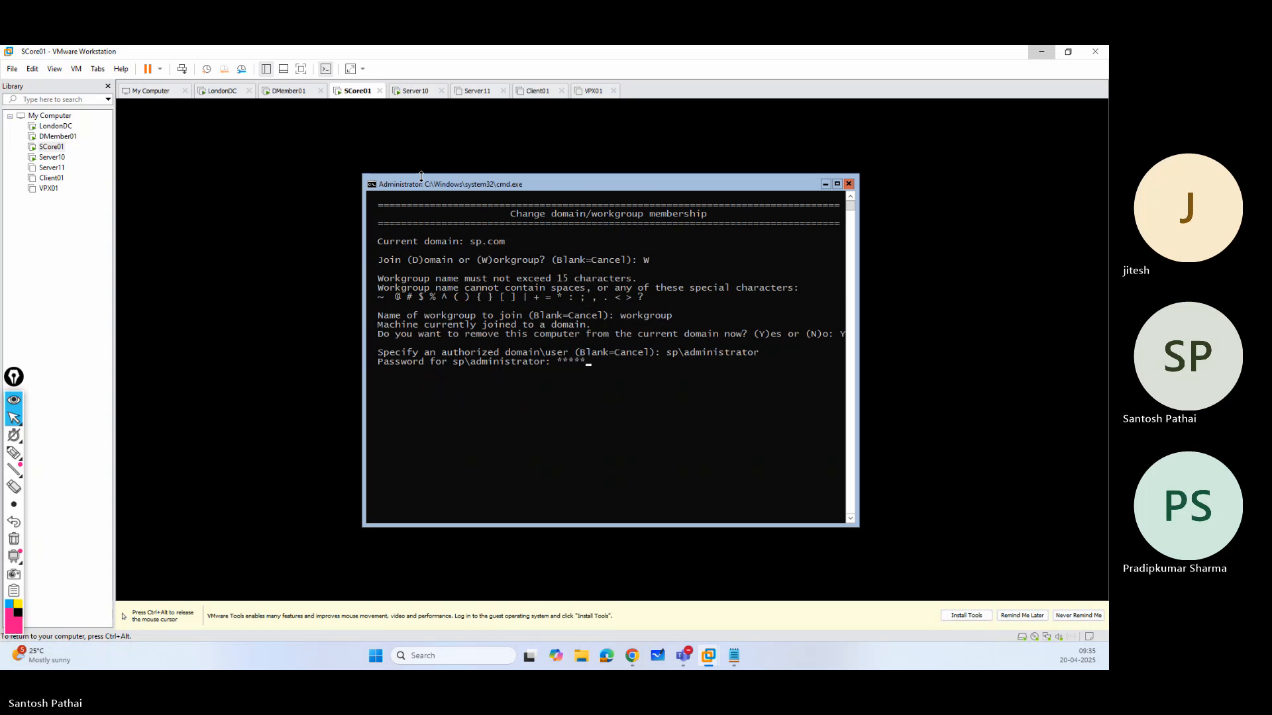
pyautogui.write('*')
pyautogui.press('Return')
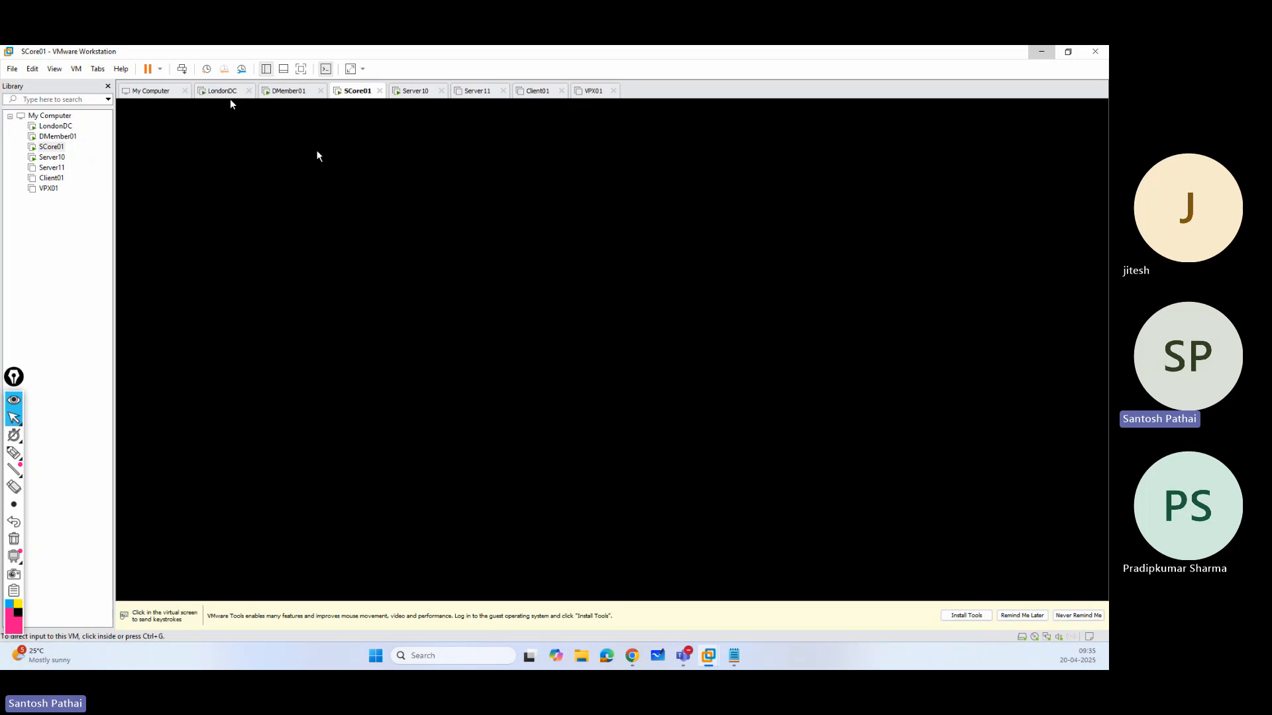
pyautogui.click(344, 235)
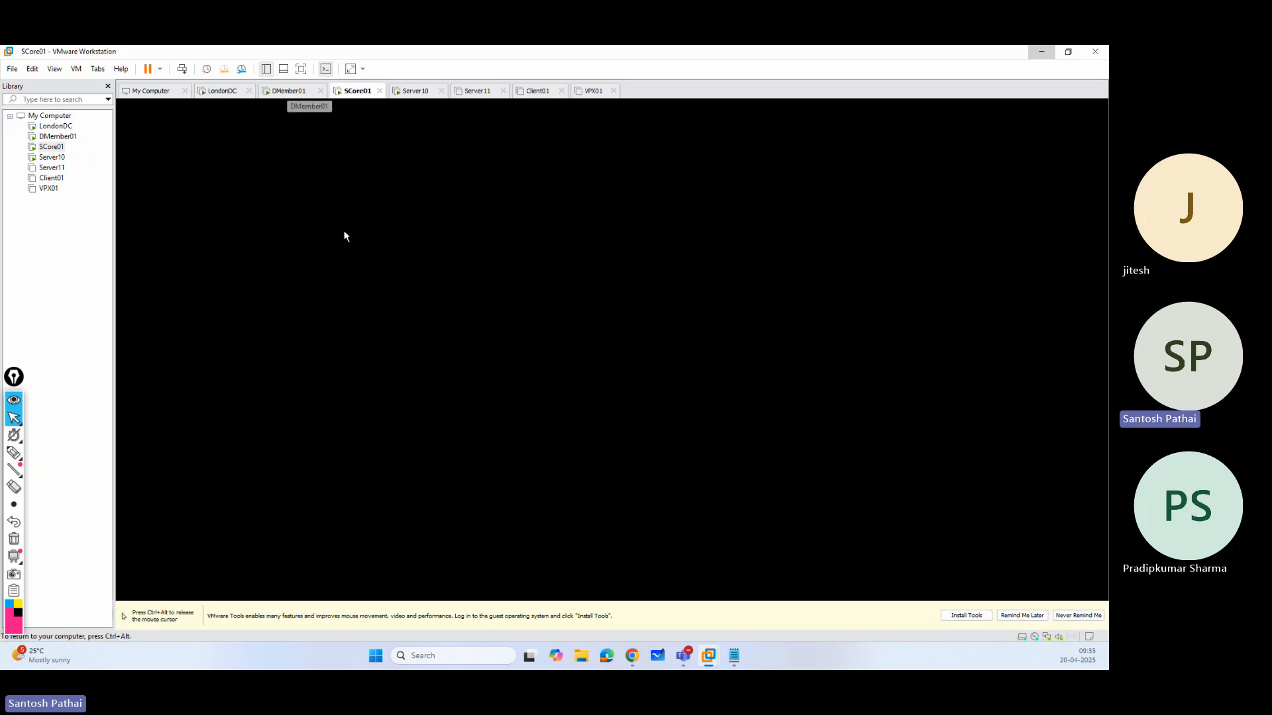
pyautogui.hotkey('ctrl', 'alt')
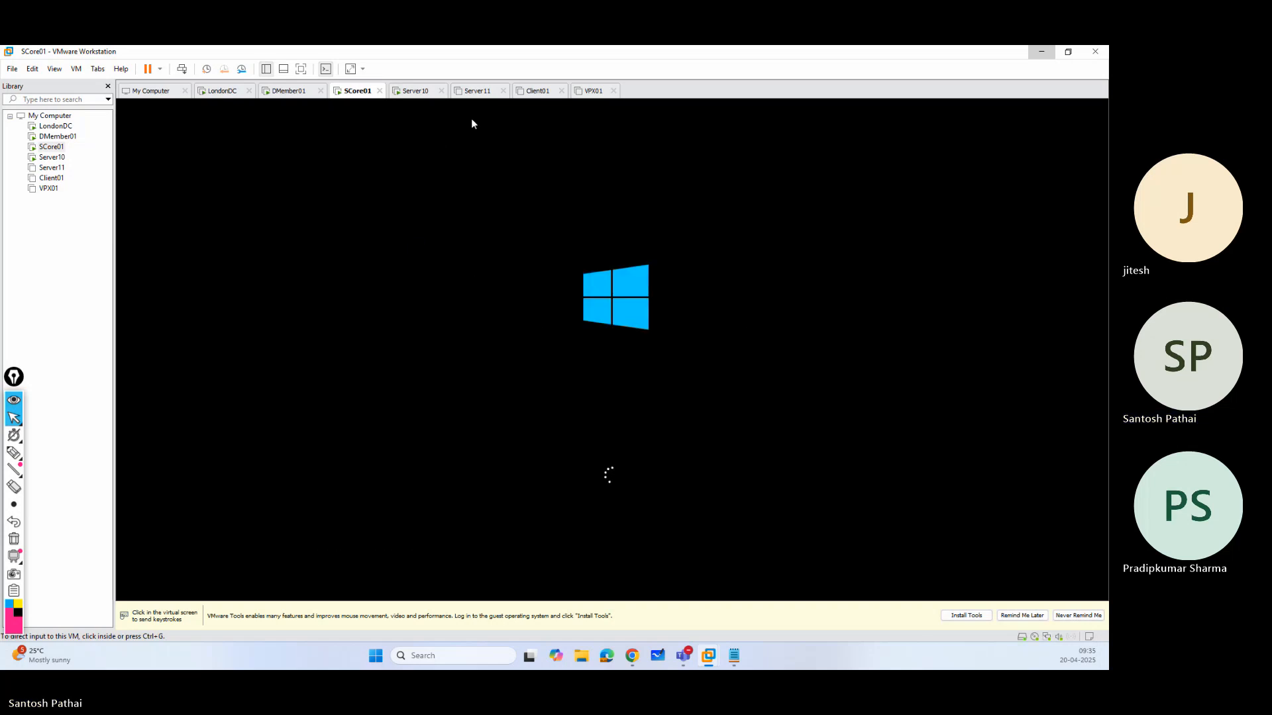
# Return to LondonDC, minimize Active Directory Users and Computers, and briefly open the DNS Manager console.
pyautogui.click(235, 95)
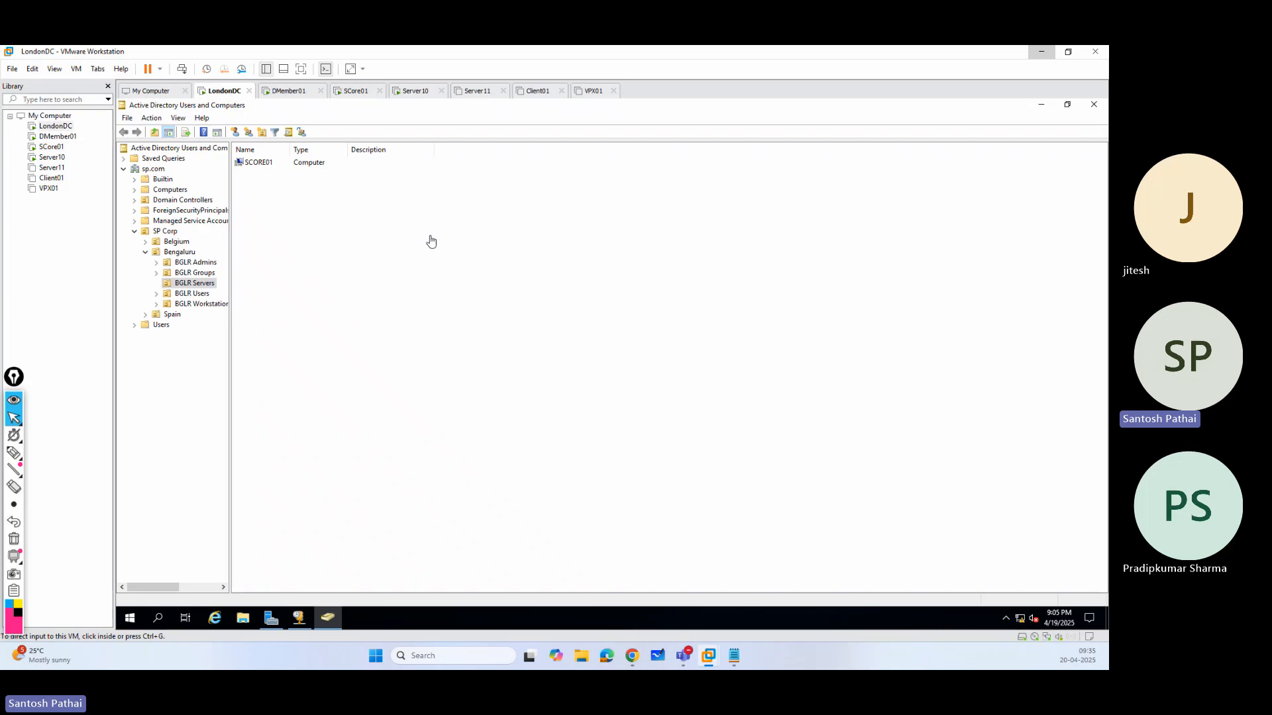
pyautogui.click(1041, 106)
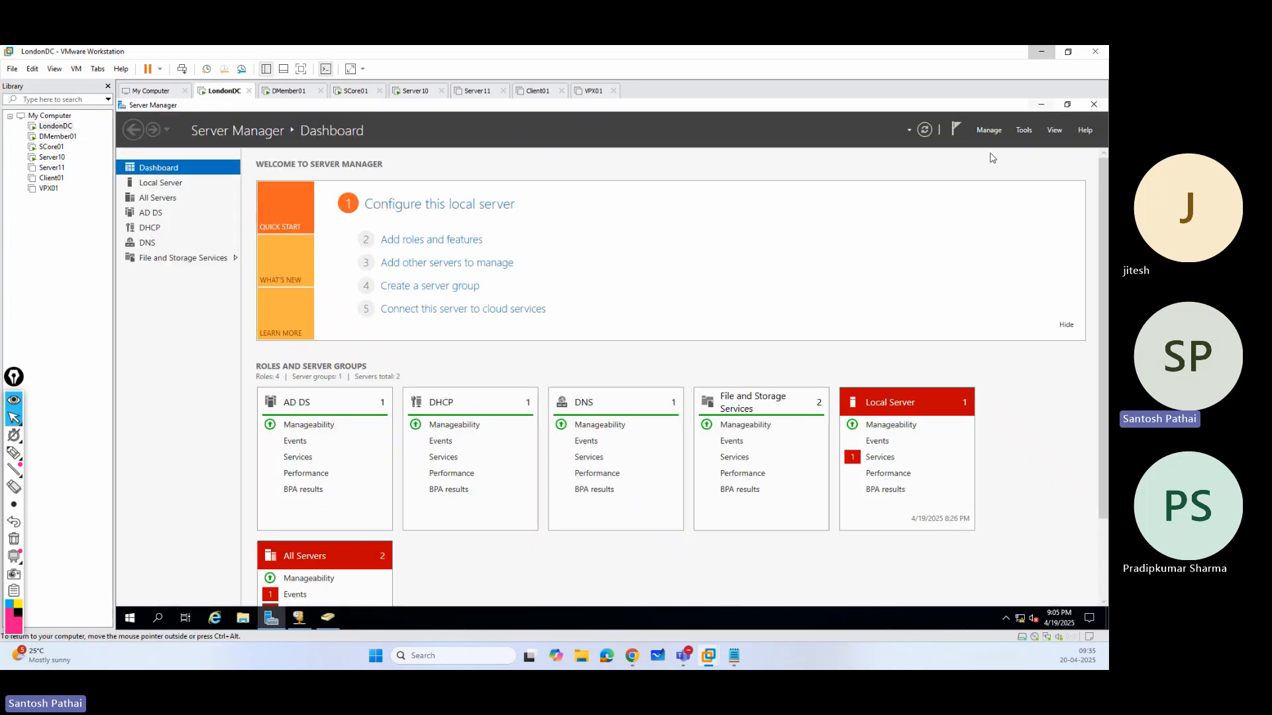
pyautogui.click(1024, 131)
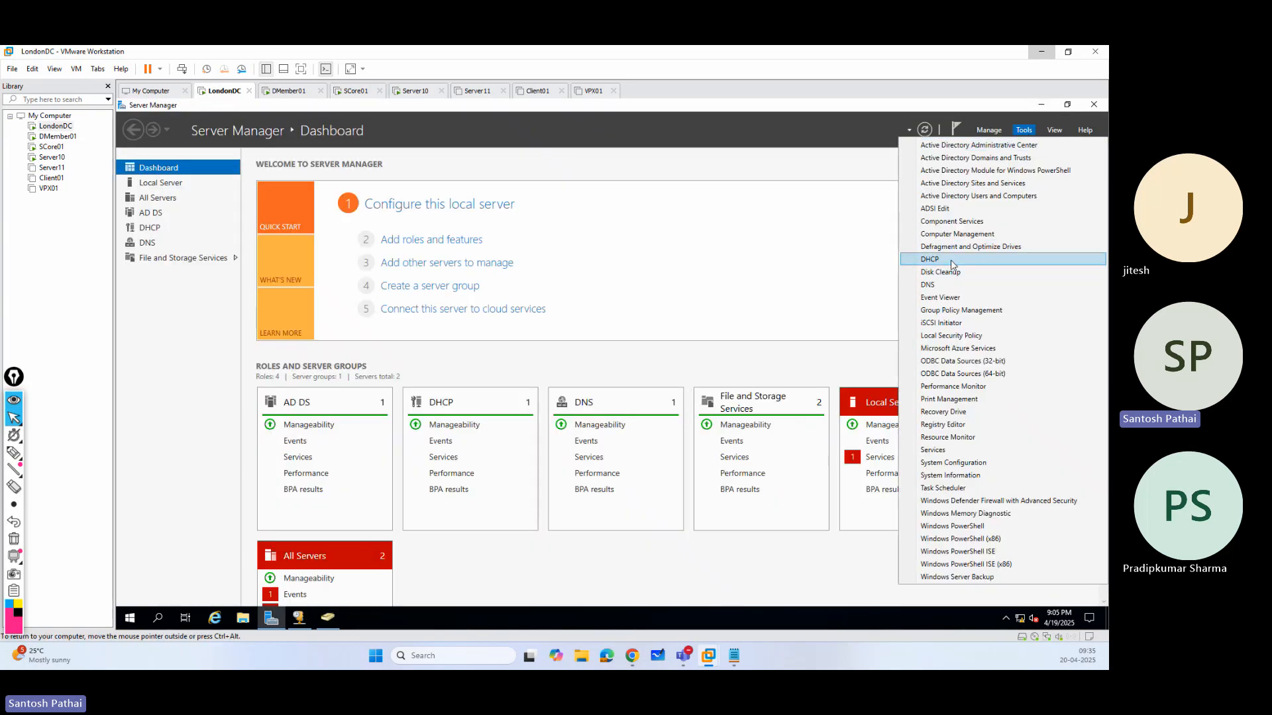
pyautogui.click(946, 289)
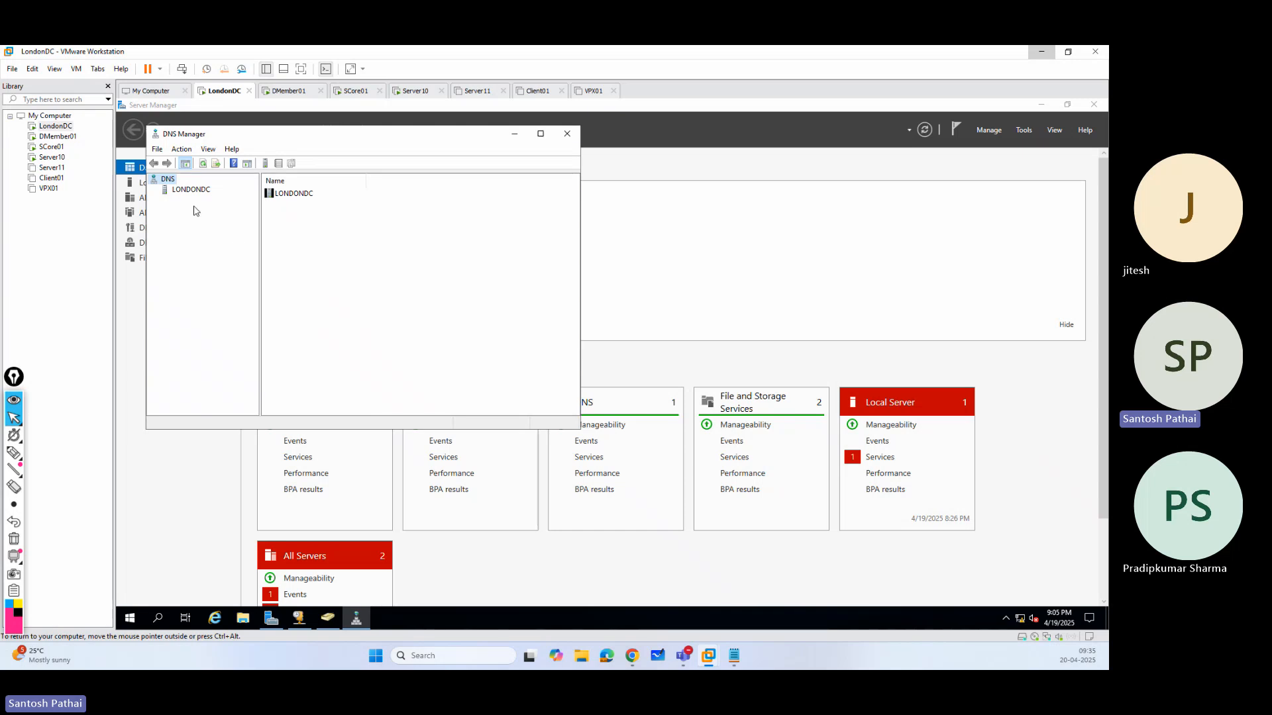
pyautogui.click(567, 133)
# Examine the sp.com domain tree in Active Directory Domains and Trusts, and close the console.
pyautogui.click(1024, 131)
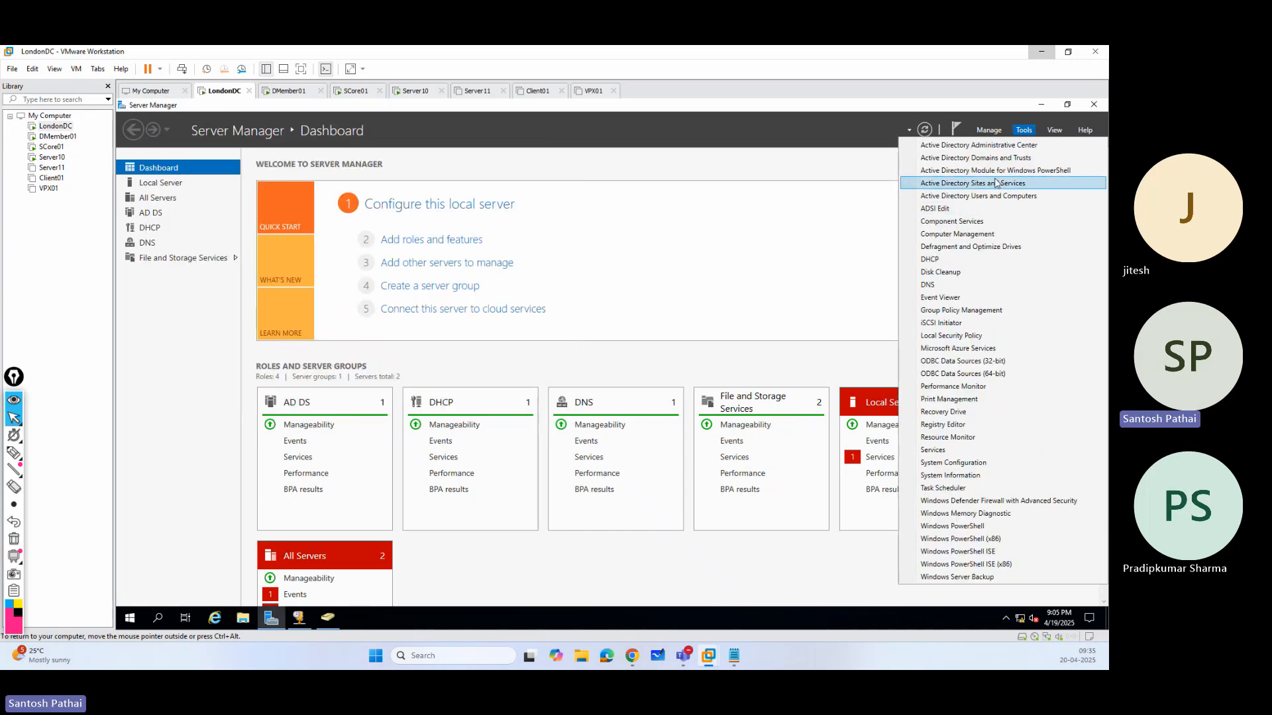
pyautogui.click(960, 159)
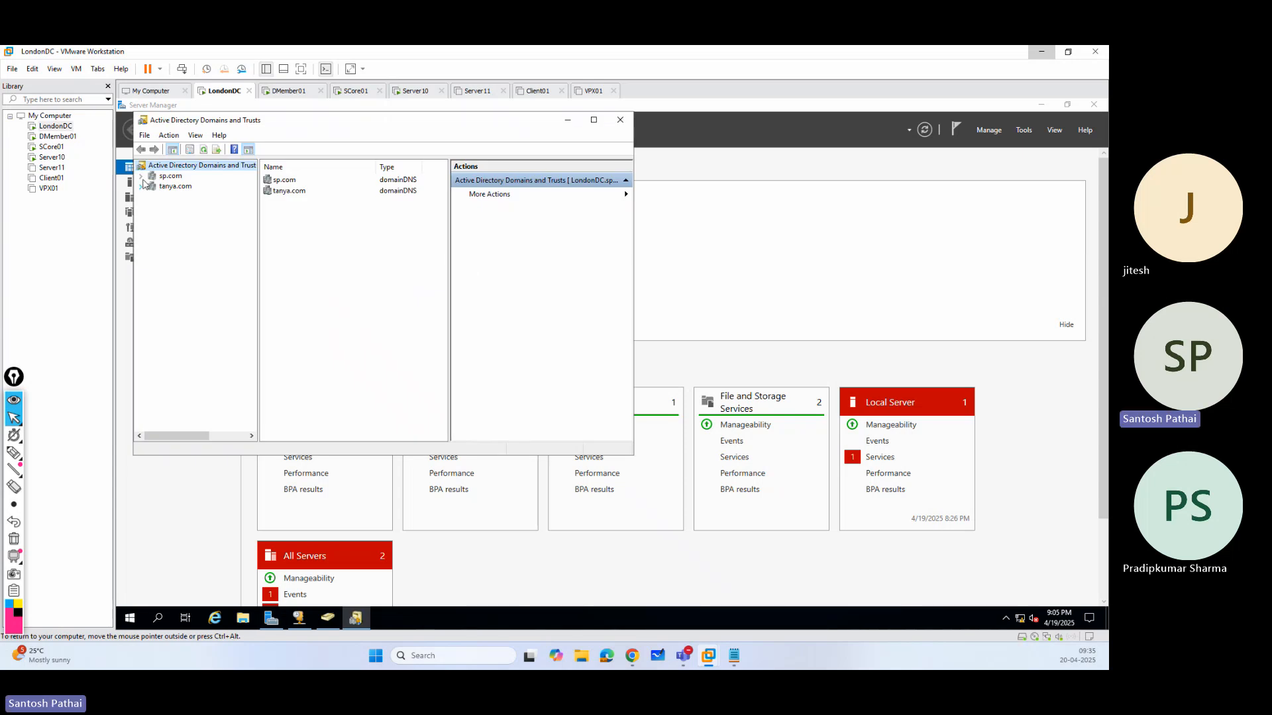
pyautogui.click(141, 177)
pyautogui.click(620, 120)
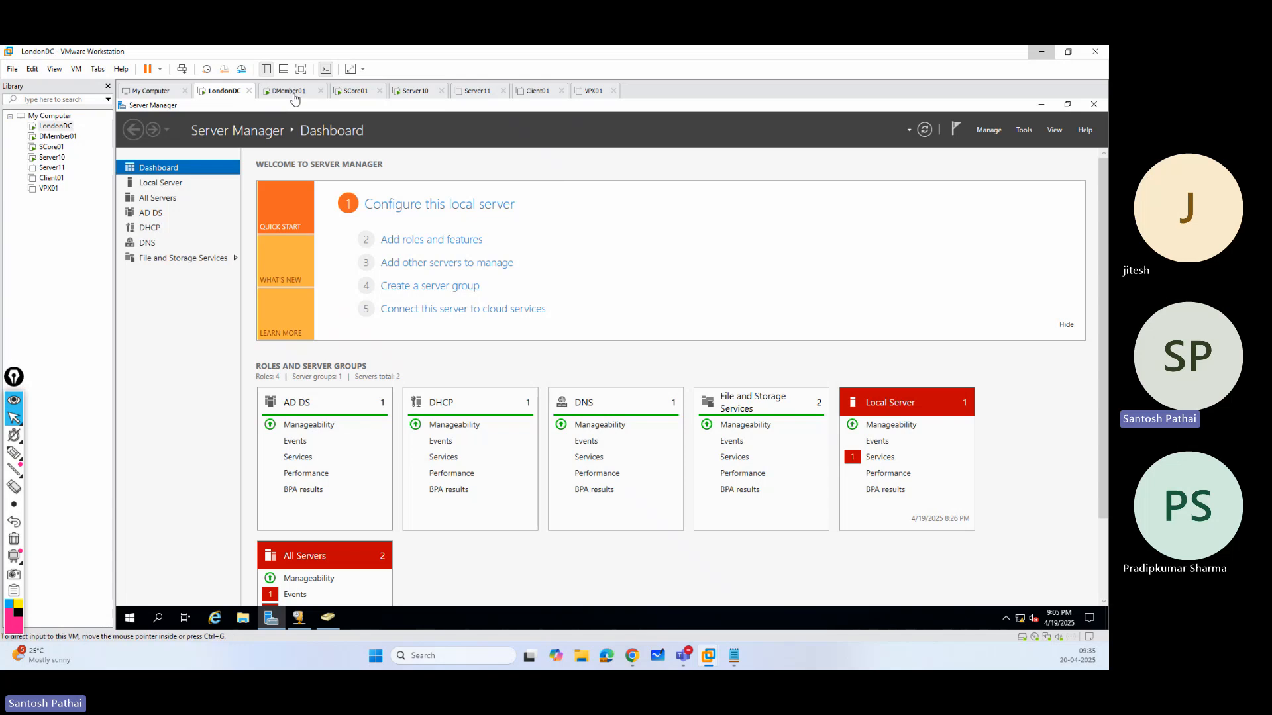
# Switch to the restarted SCore01 virtual machine and sign in as the local Administrator with the account password.
pyautogui.click(355, 90)
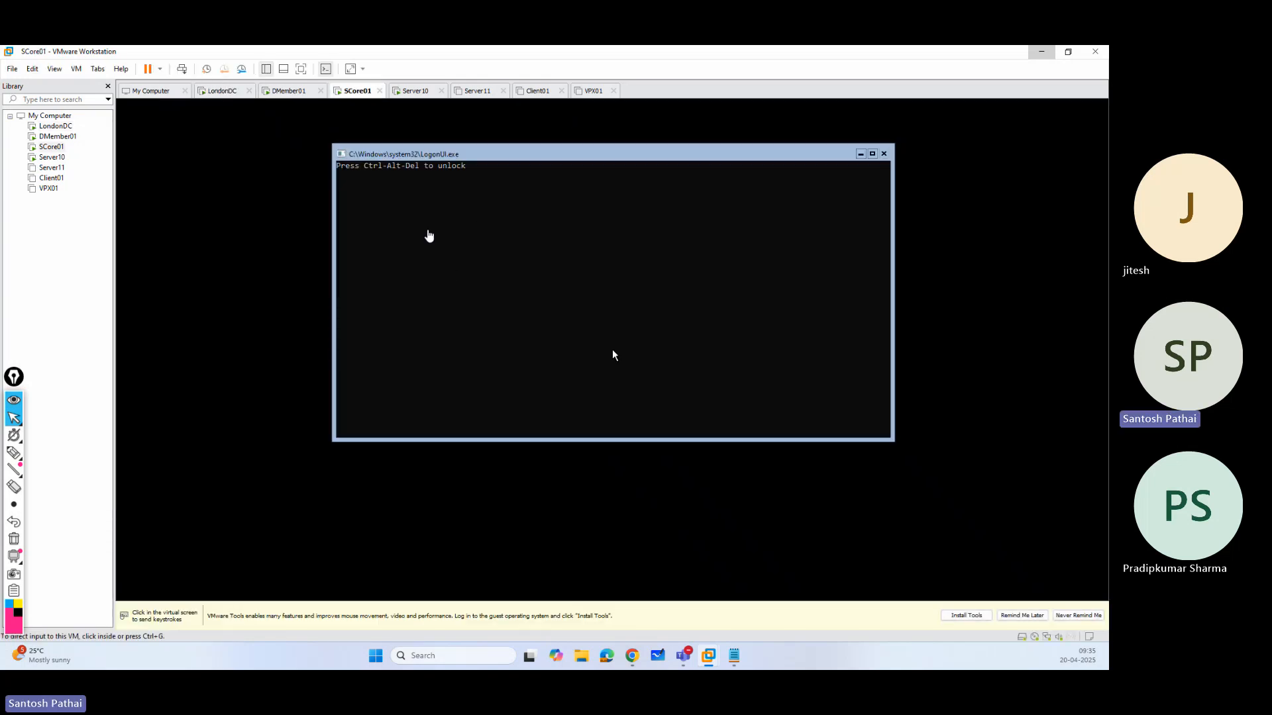
pyautogui.click(183, 69)
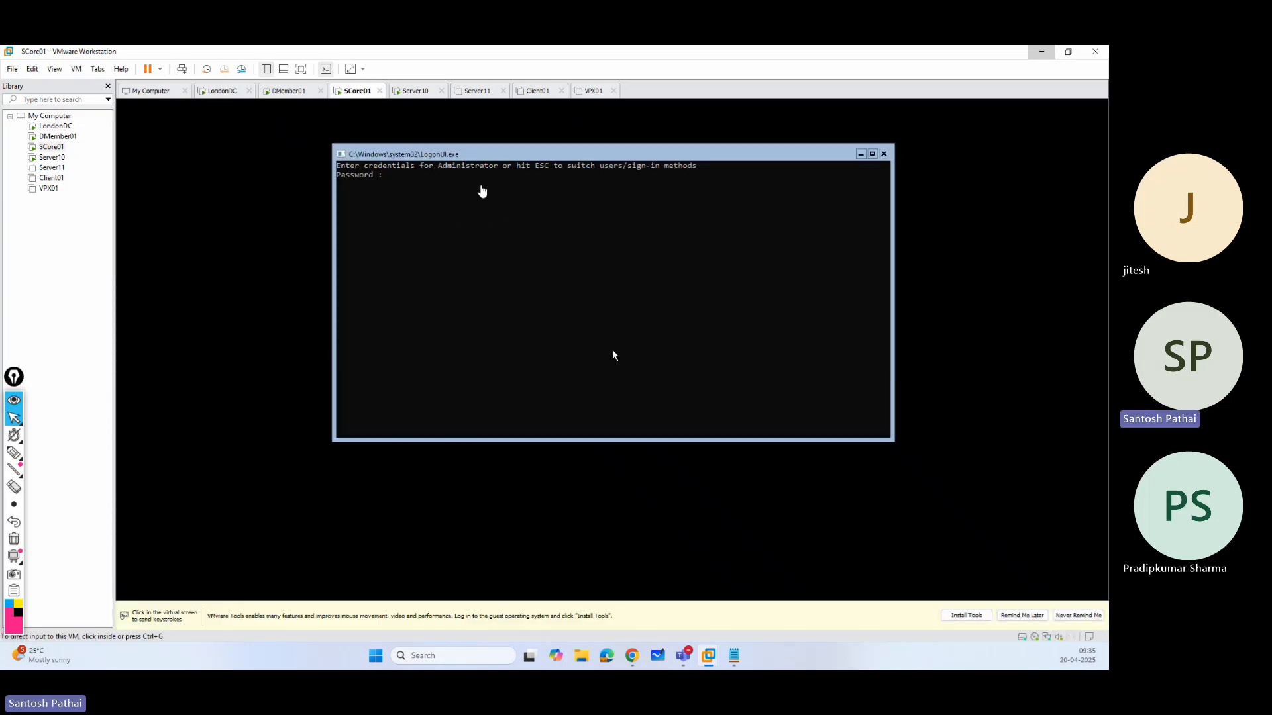
pyautogui.click(480, 188)
pyautogui.write('**')
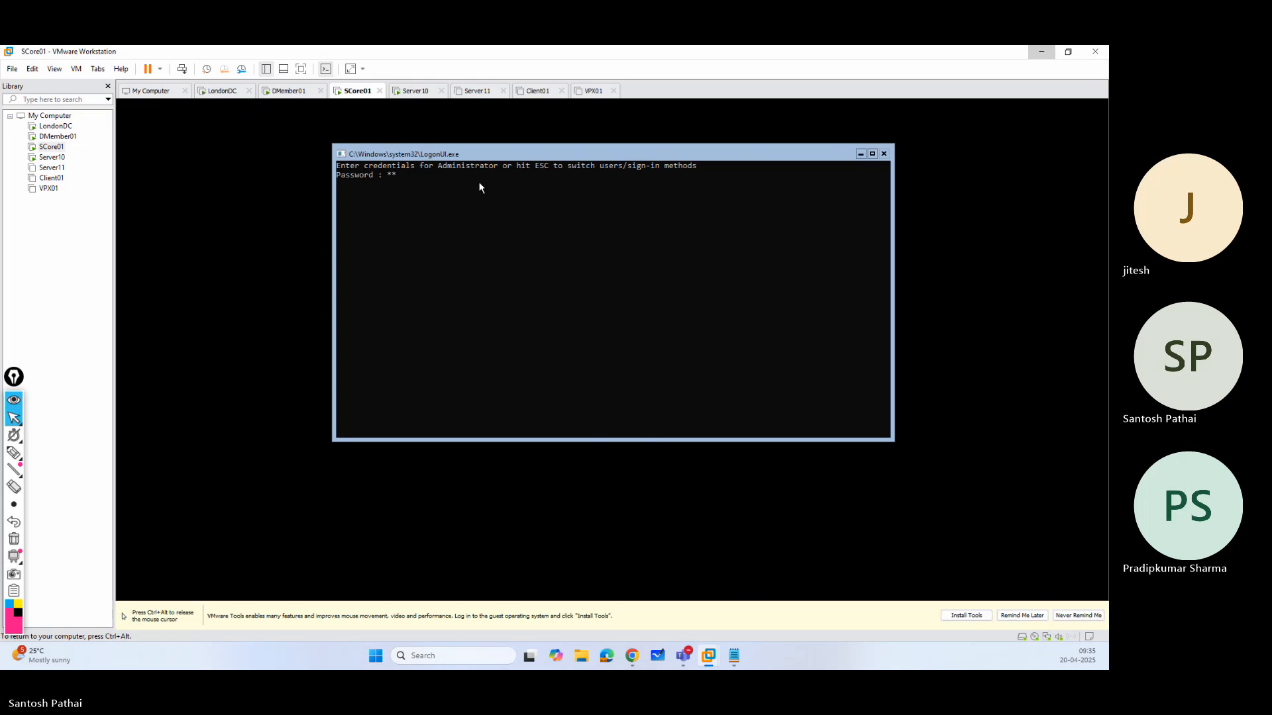
pyautogui.press('Return')
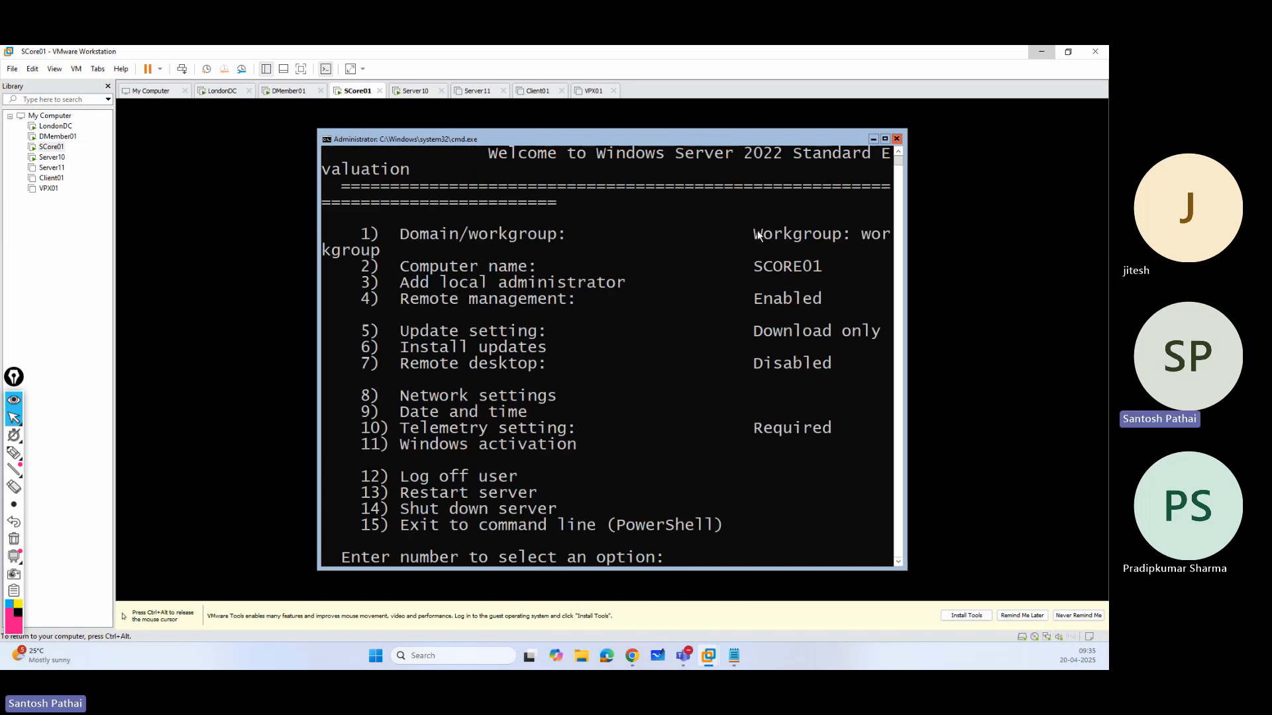
# Shut down the SCORE01 server with SConfig option 14, confirming with y, and power on the Server11 virtual machine.
pyautogui.moveTo(757, 231); pyautogui.dragTo(831, 236)
pyautogui.click(690, 561)
pyautogui.write('14')
pyautogui.press('Return')
pyautogui.write('y')
pyautogui.press('Return')
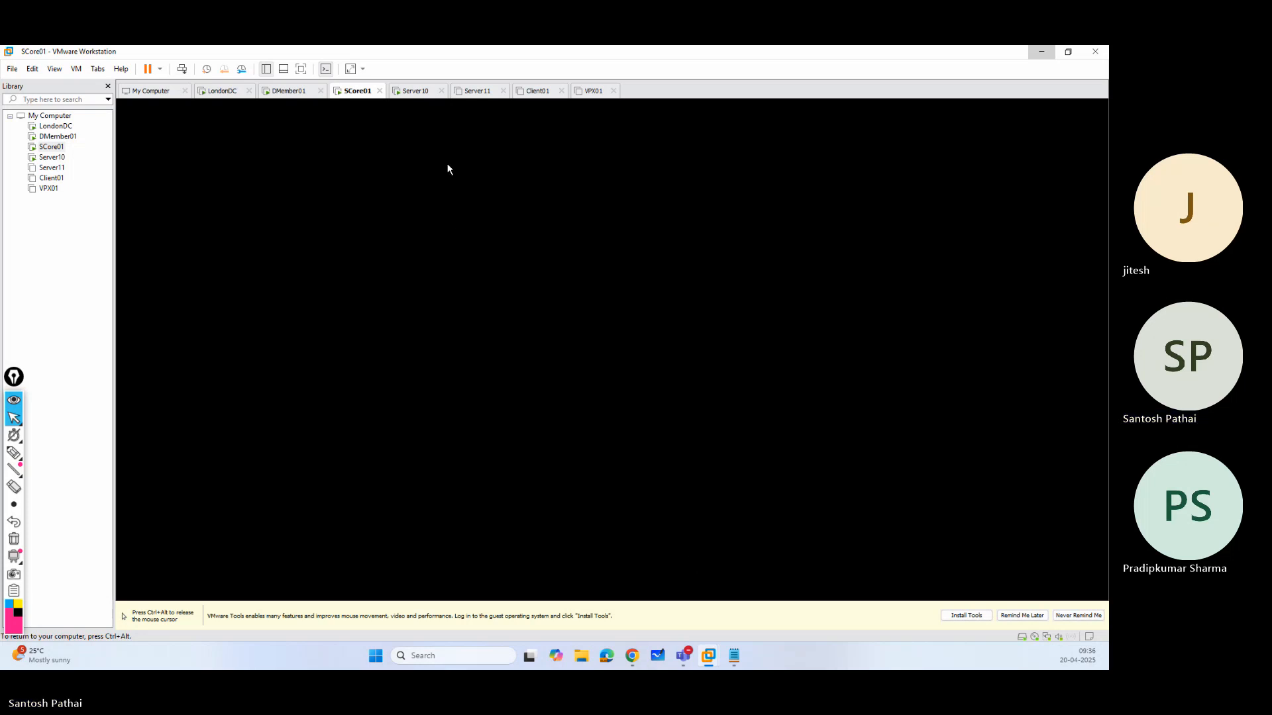
pyautogui.click(477, 90)
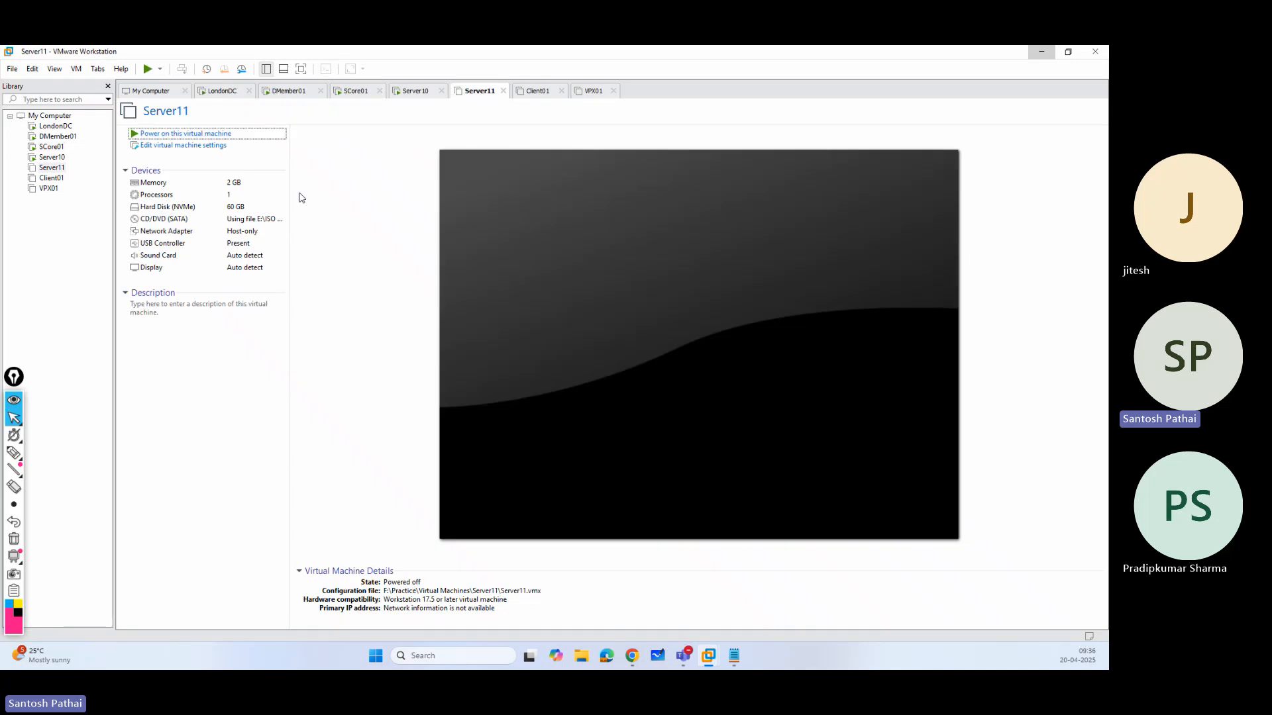
pyautogui.click(192, 134)
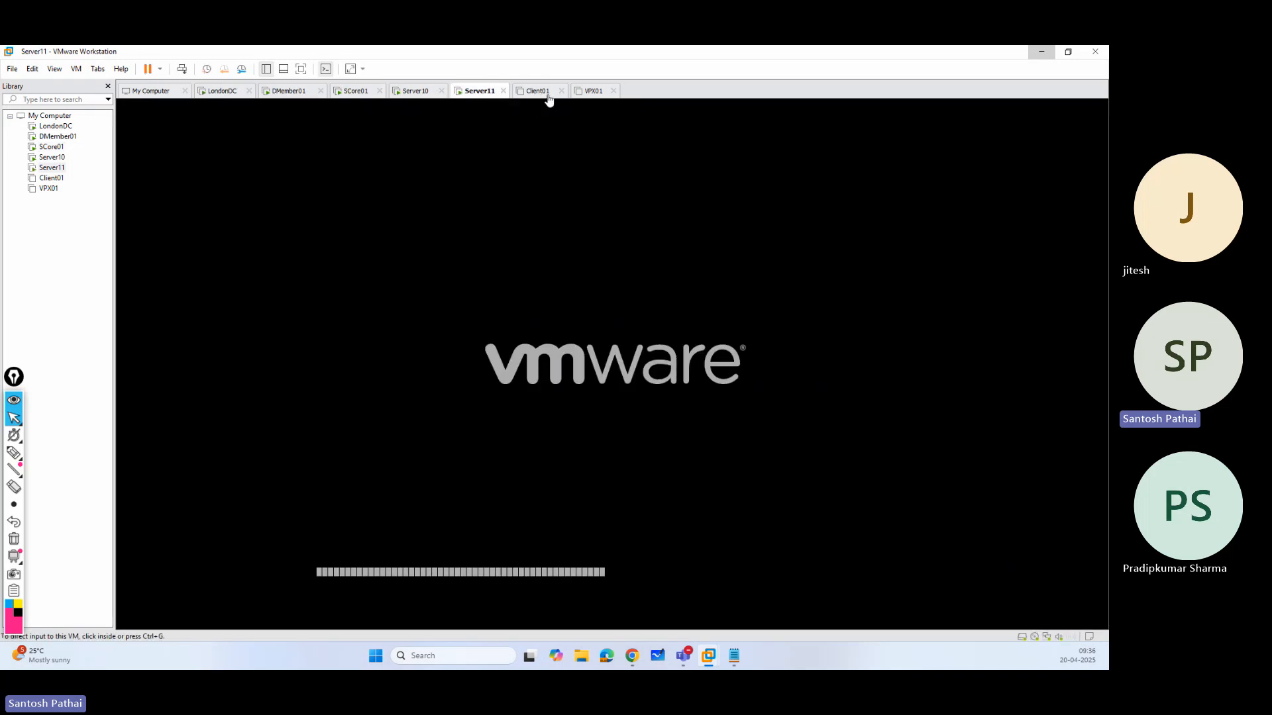
# Remove the SCore01 and VPX01 virtual machines from the VMware library.
pyautogui.click(53, 147)
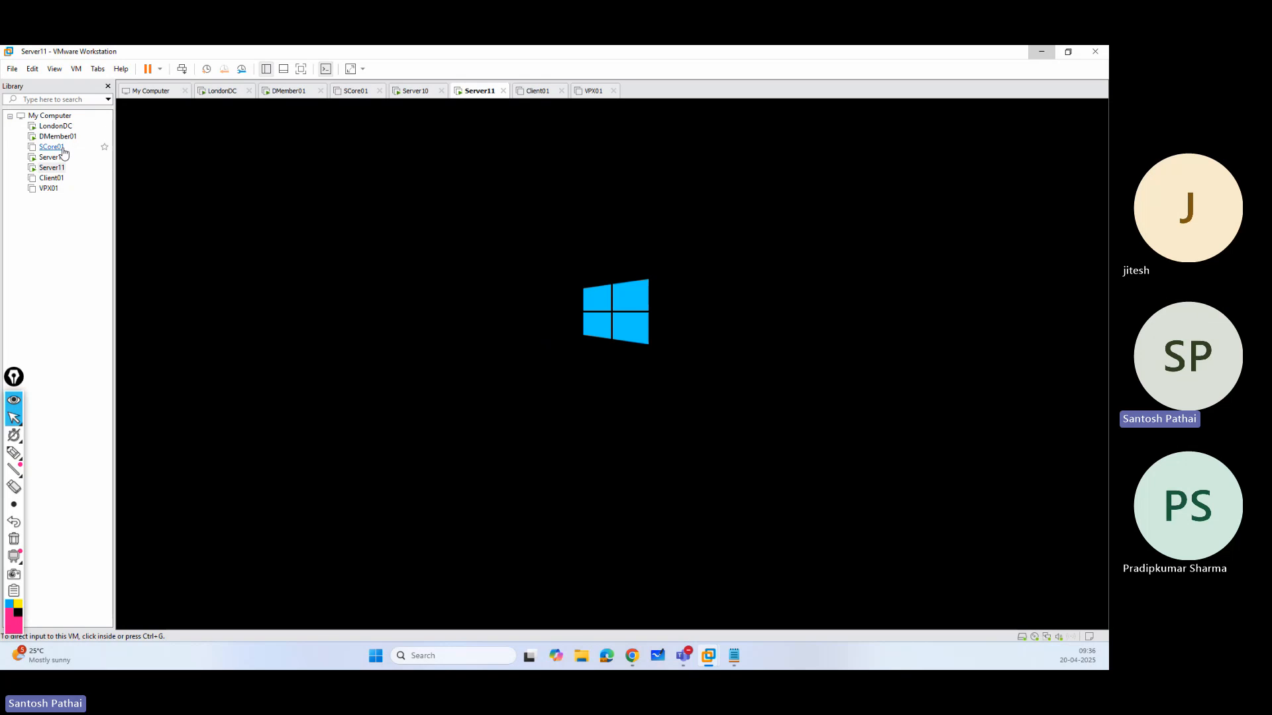
pyautogui.rightClick(53, 149)
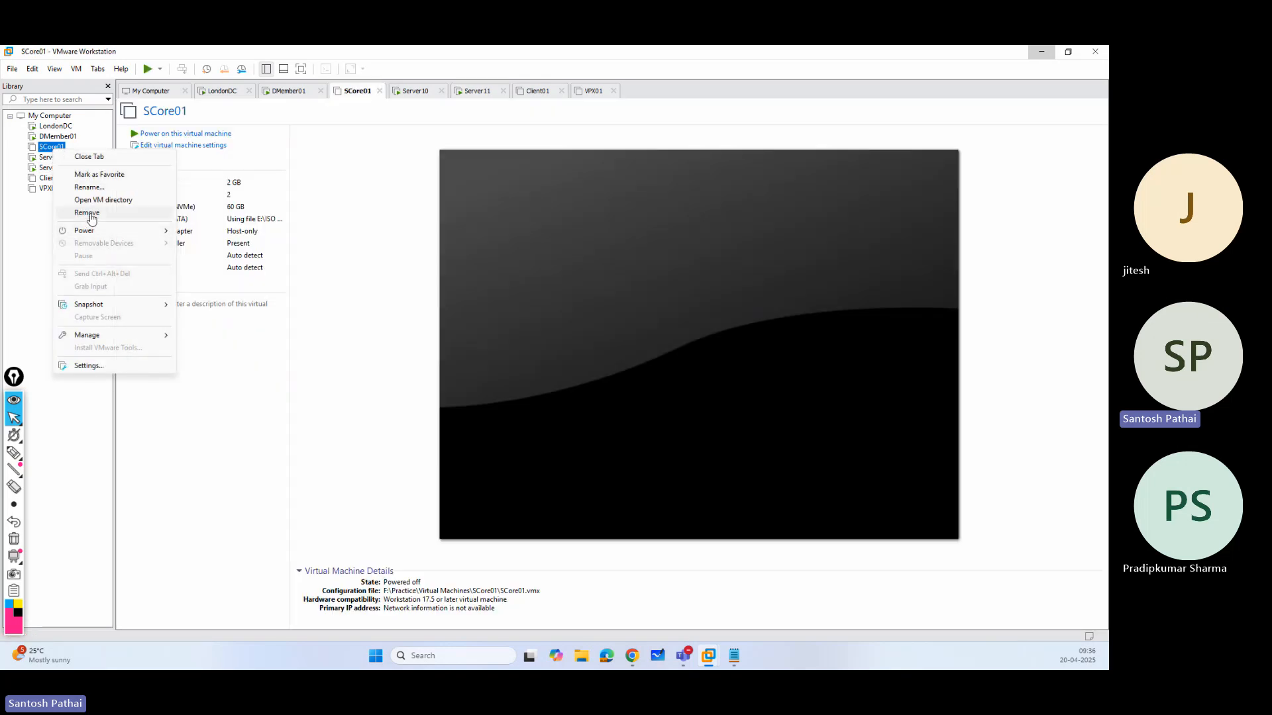
pyautogui.click(88, 215)
pyautogui.click(573, 365)
pyautogui.click(49, 179)
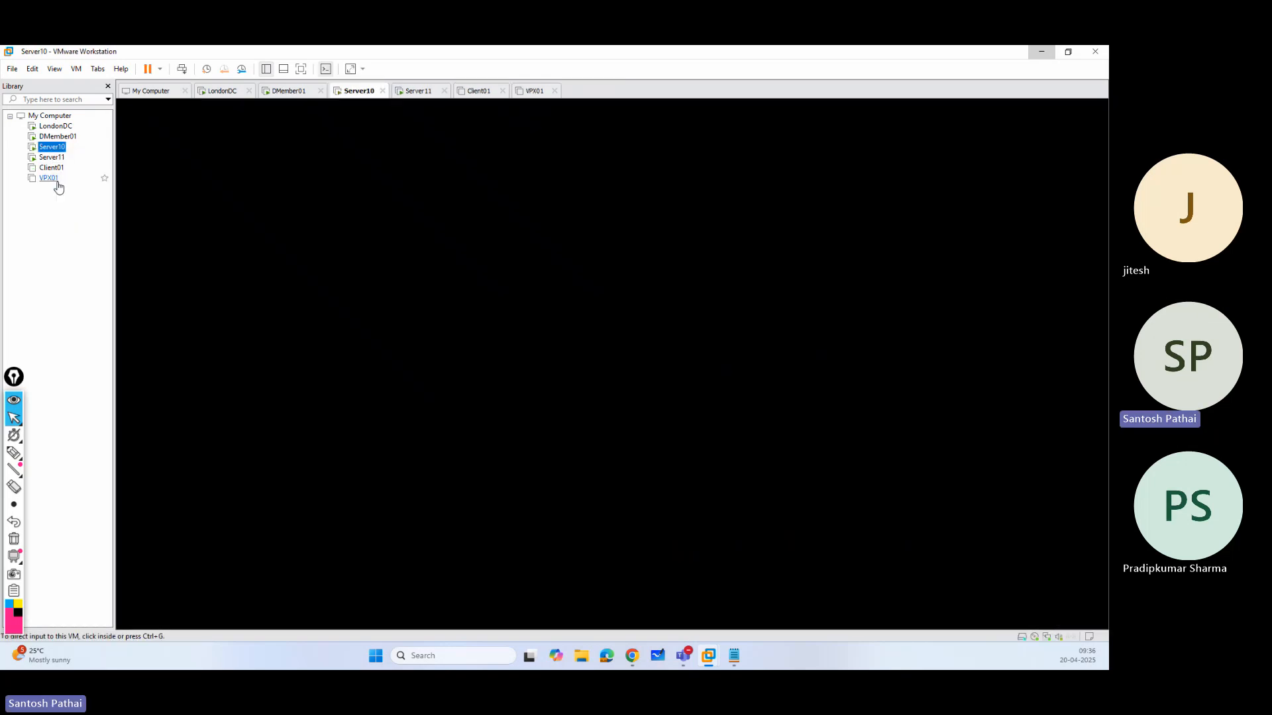
pyautogui.rightClick(53, 180)
pyautogui.click(86, 241)
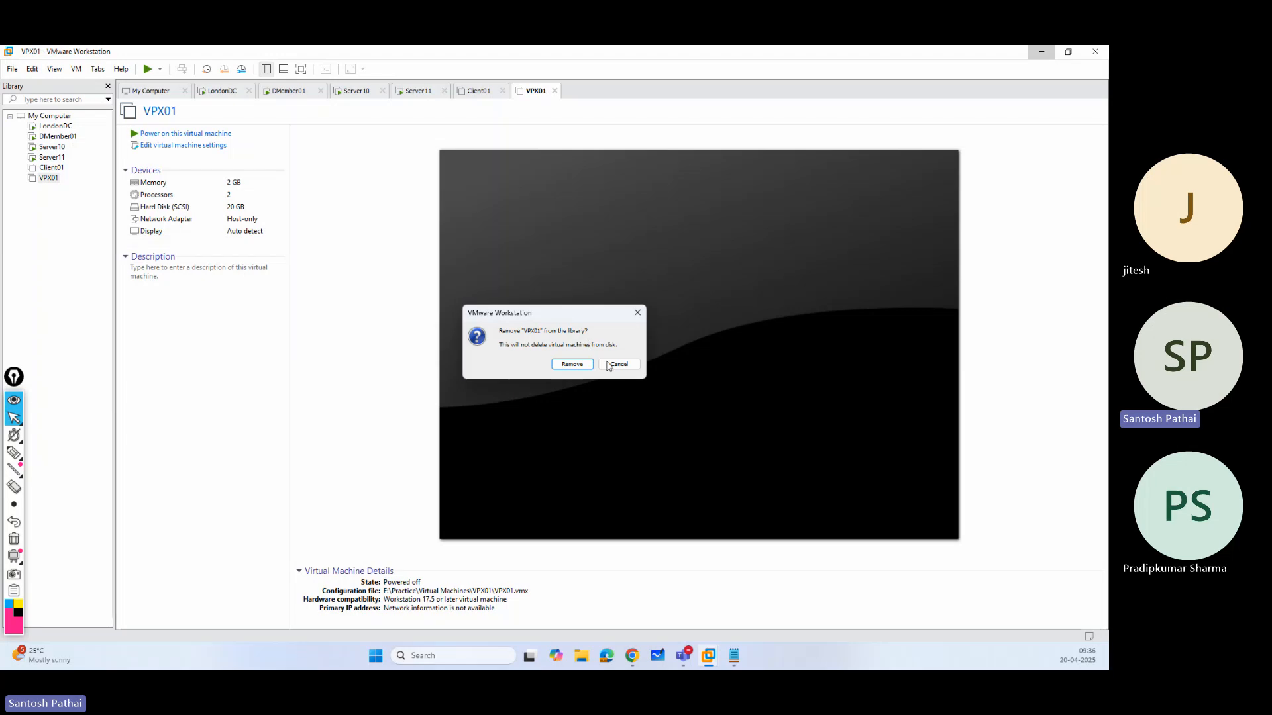
pyautogui.click(572, 364)
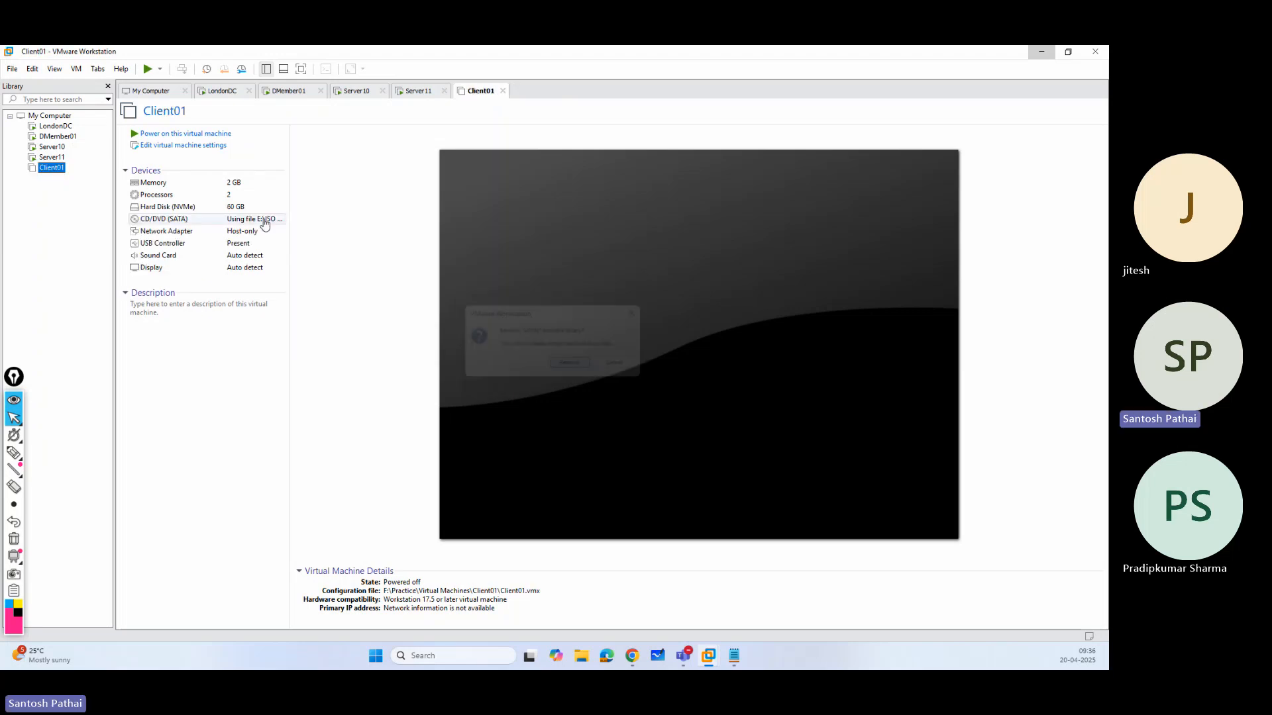
# In File Explorer, permanently delete the SCore01 folder from F:\Practice\Virtual Machines and close the window.
pyautogui.press('super+e')
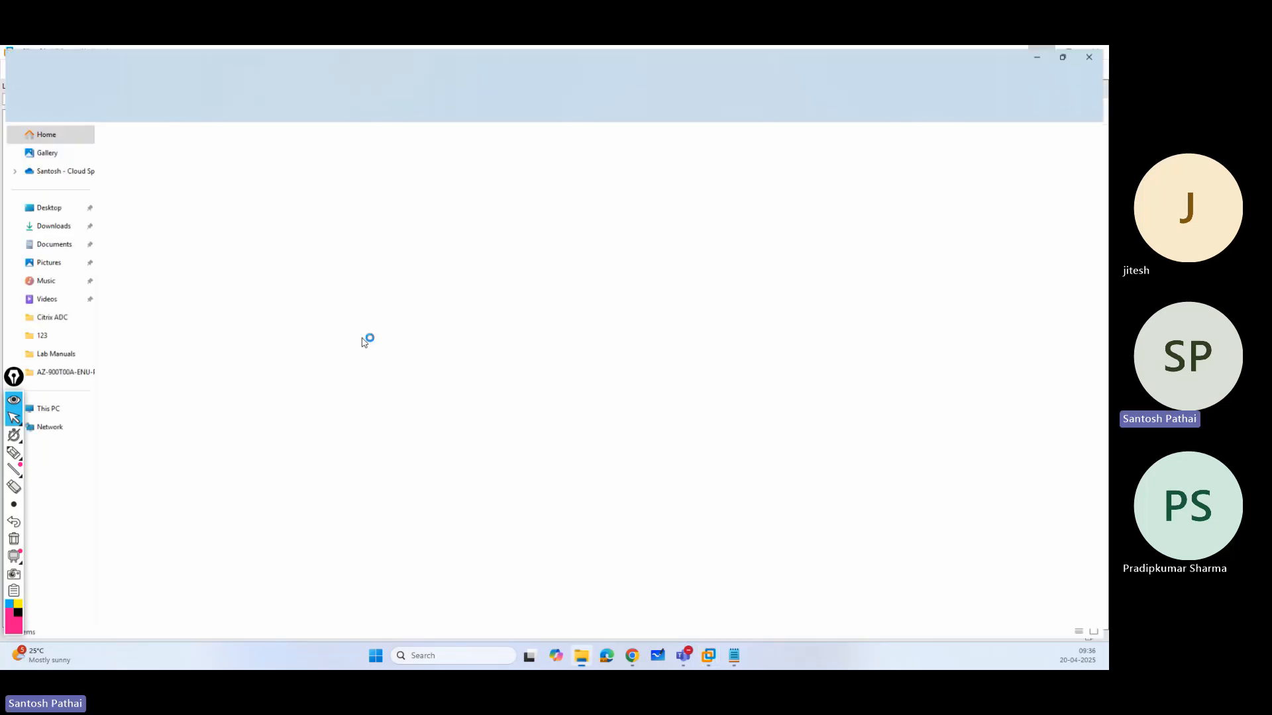
pyautogui.click(44, 409)
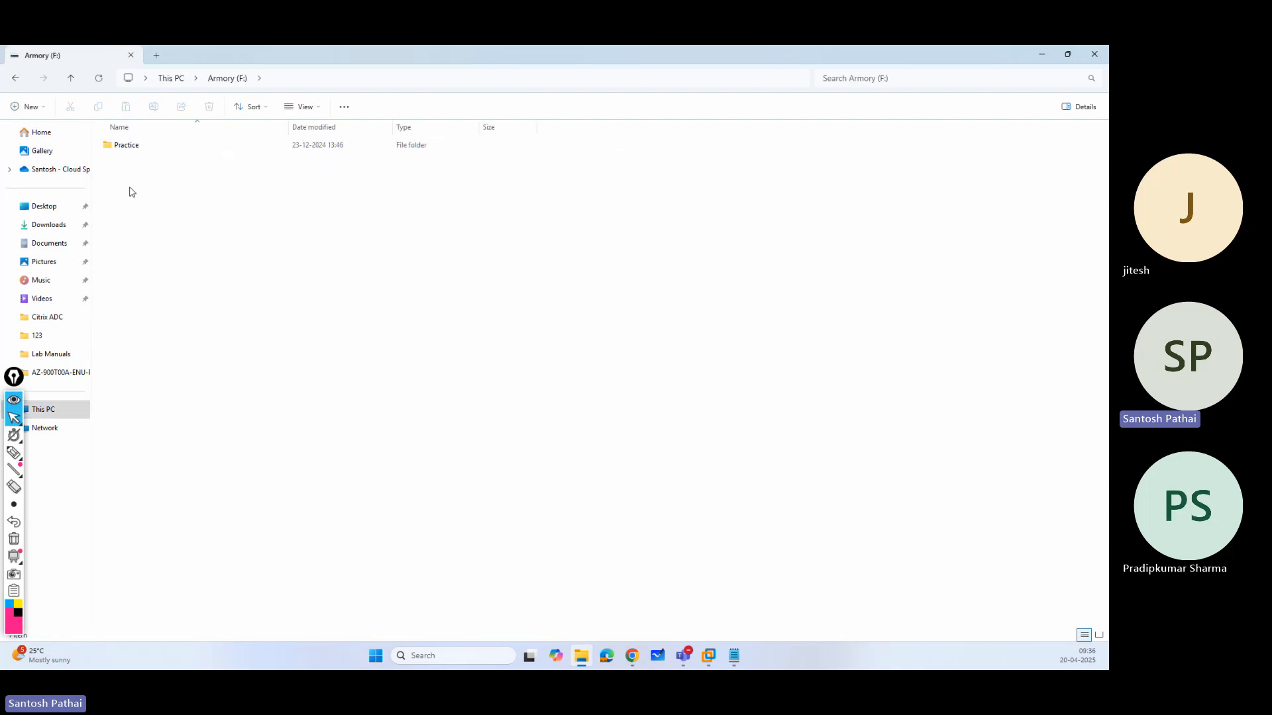
pyautogui.doubleClick(126, 148)
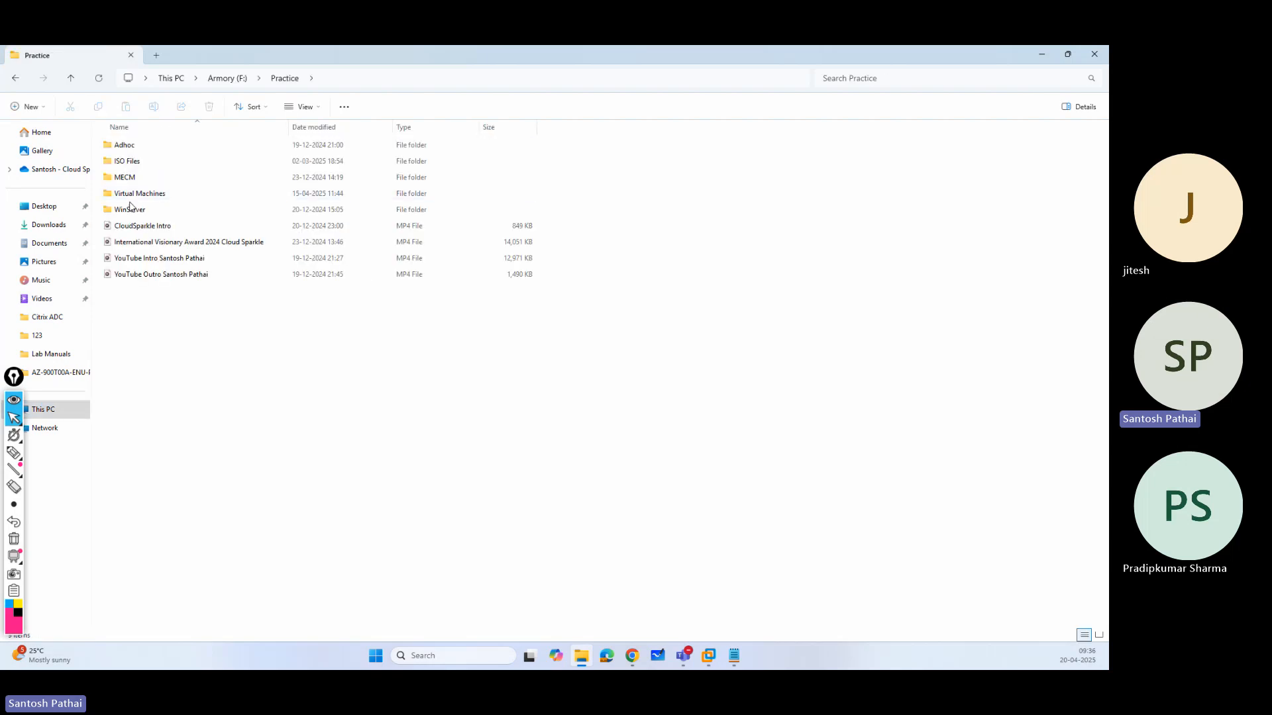
pyautogui.doubleClick(141, 196)
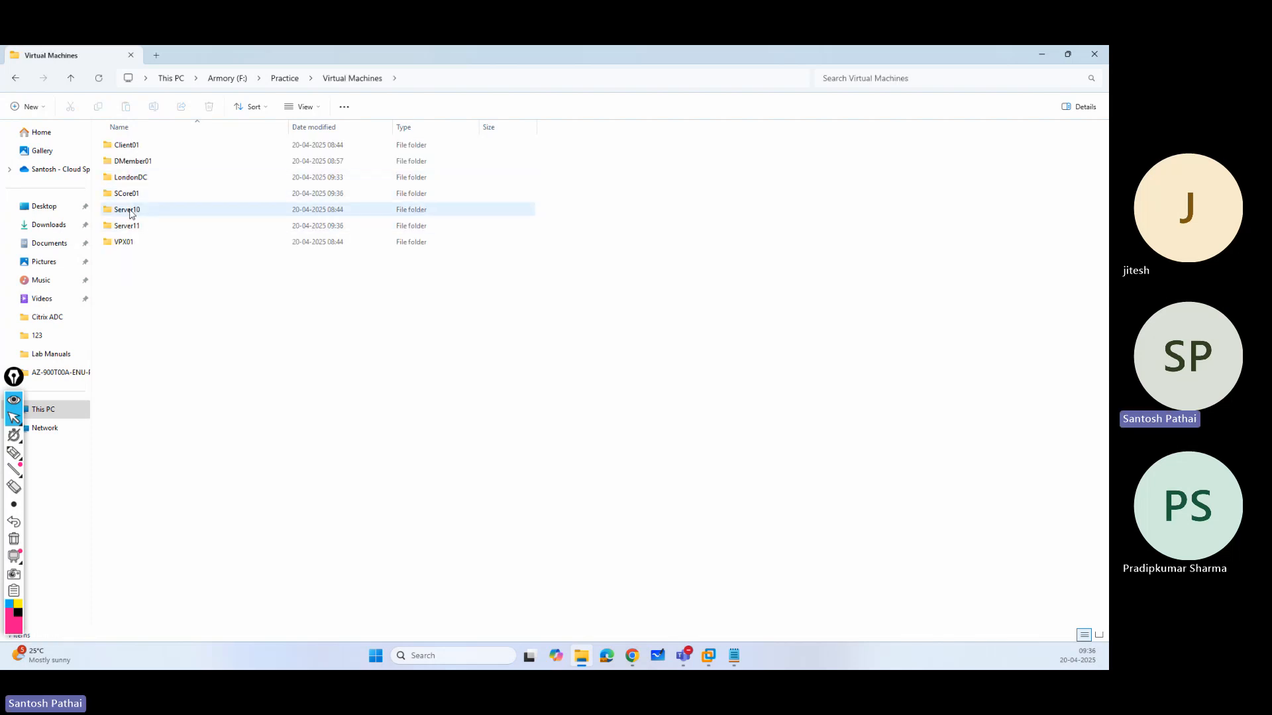
pyautogui.click(159, 193)
pyautogui.hotkey('shift', 'Delete')
pyautogui.press('Return')
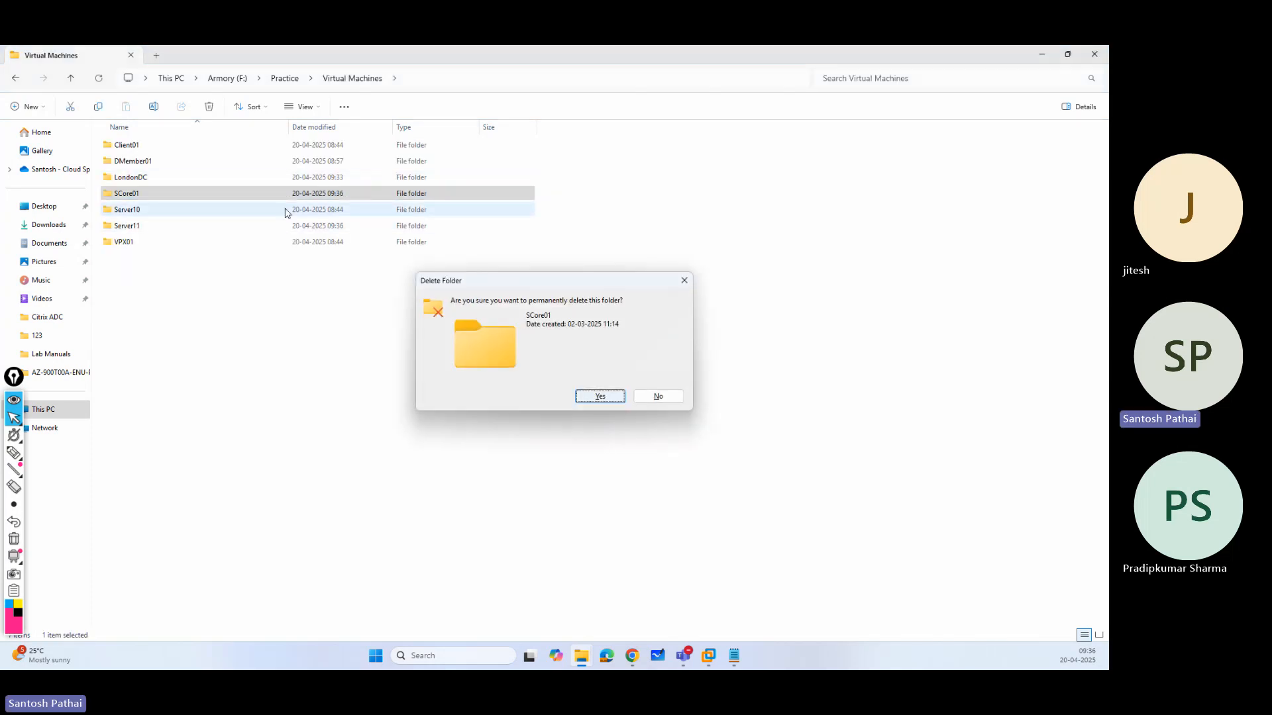
pyautogui.click(1093, 58)
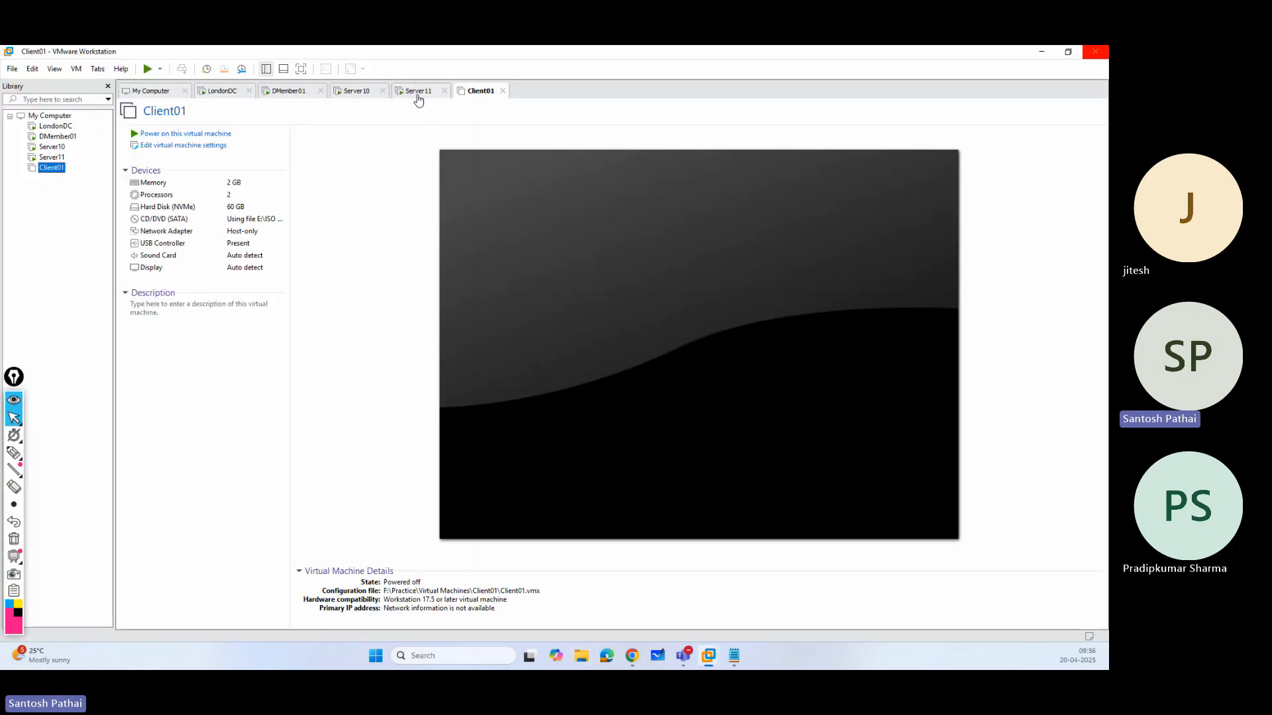
# Switch to the Server10 virtual machine and sign in as UK\Administrator with the account password.
pyautogui.click(416, 93)
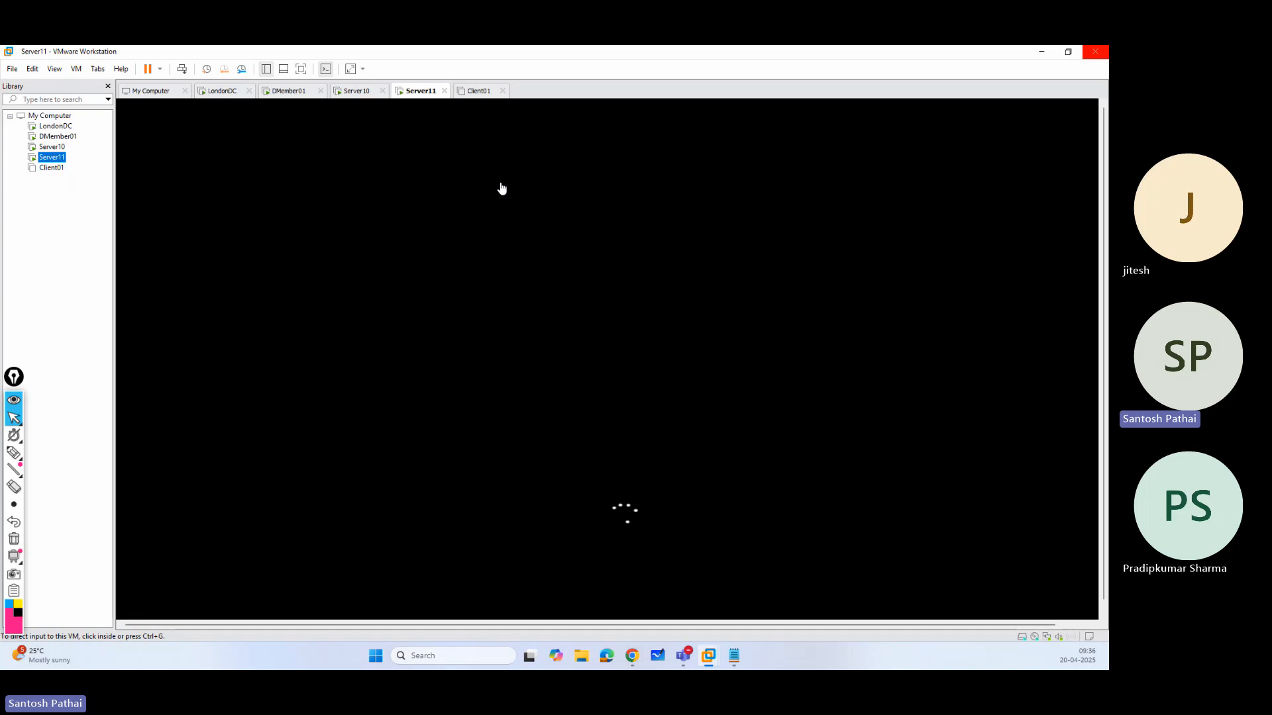
pyautogui.click(363, 96)
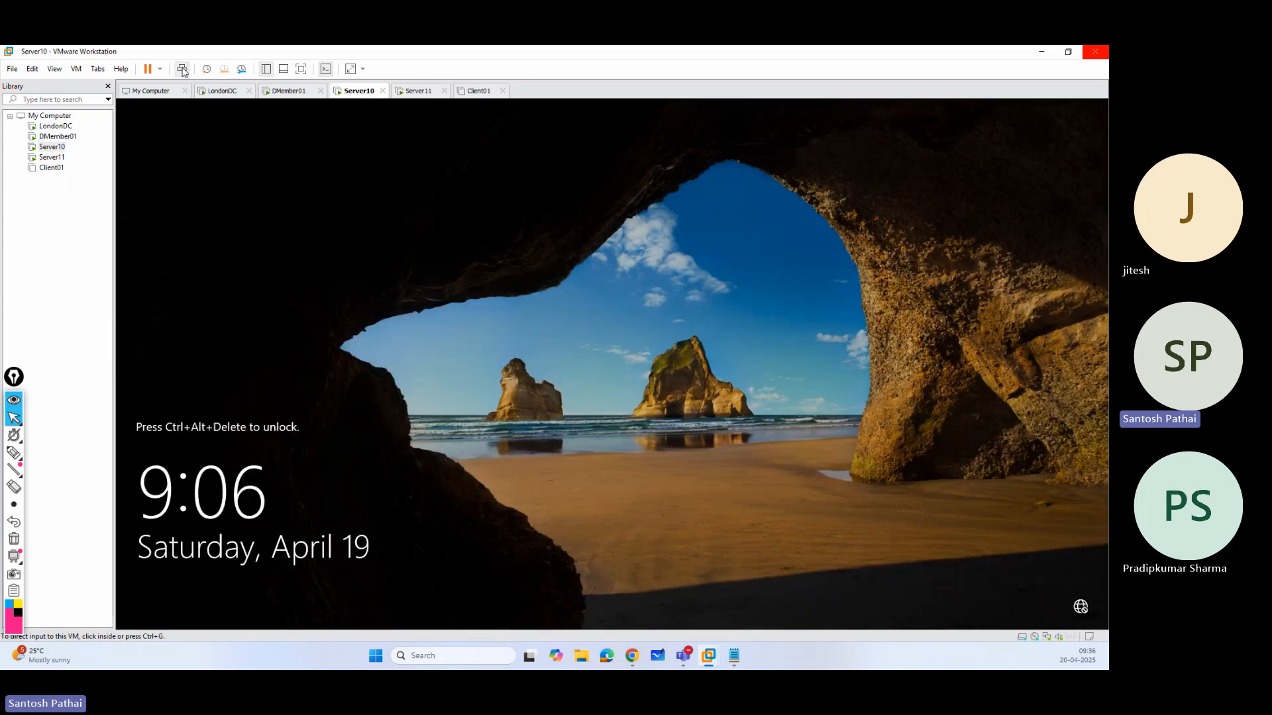
pyautogui.click(182, 69)
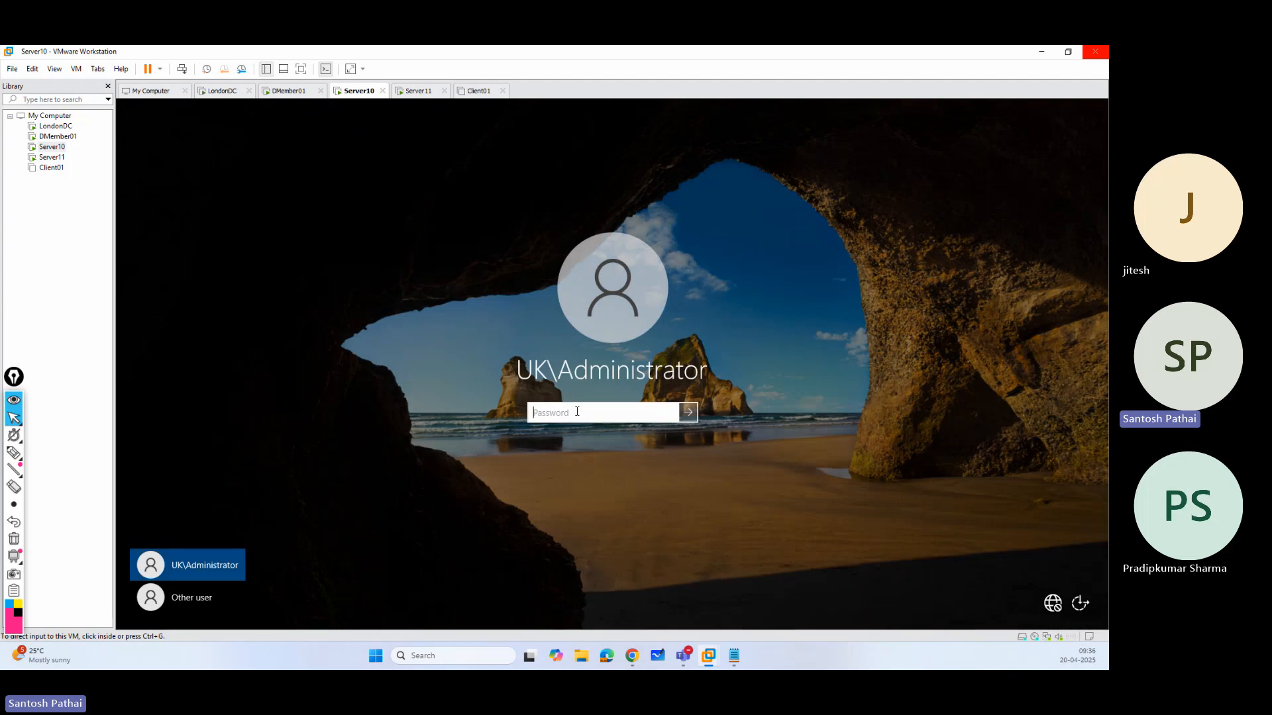
pyautogui.write('•••••••')
pyautogui.press('Return')
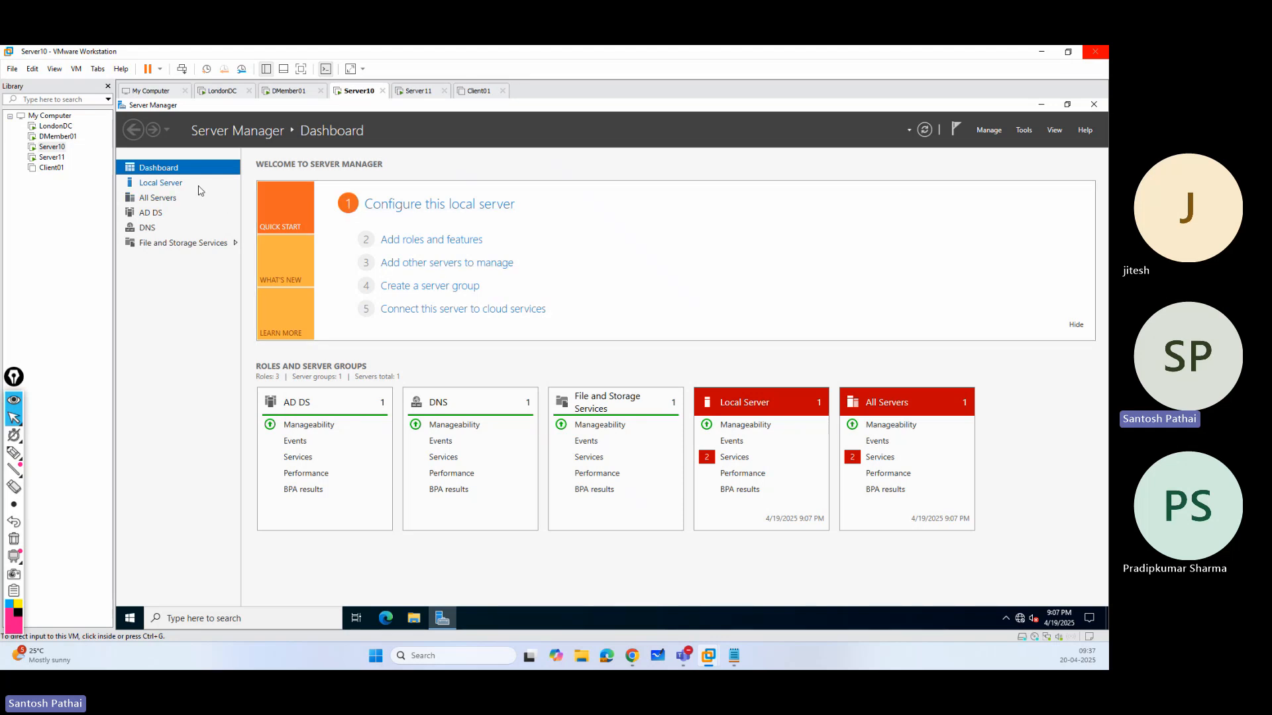
# Try to remove the DNS Server and Active Directory Domain Services roles from Server10.uk.sp.com, including their related features.
pyautogui.click(991, 133)
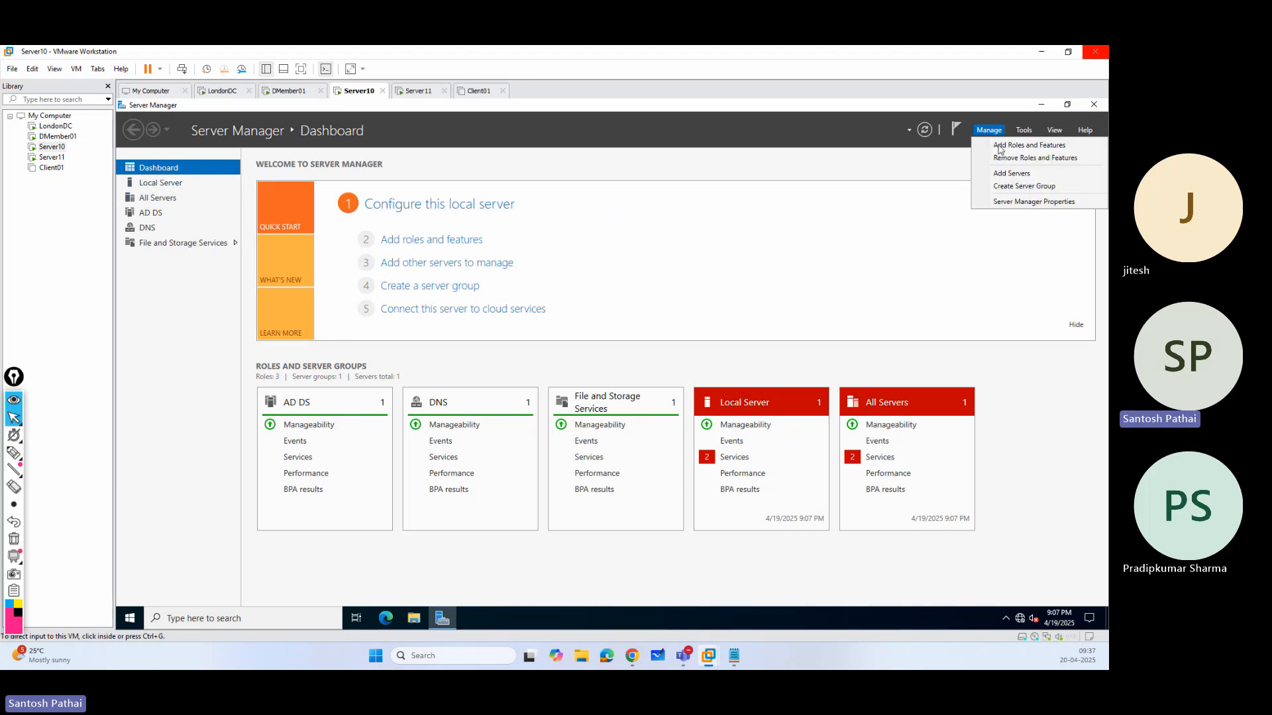
pyautogui.click(1038, 159)
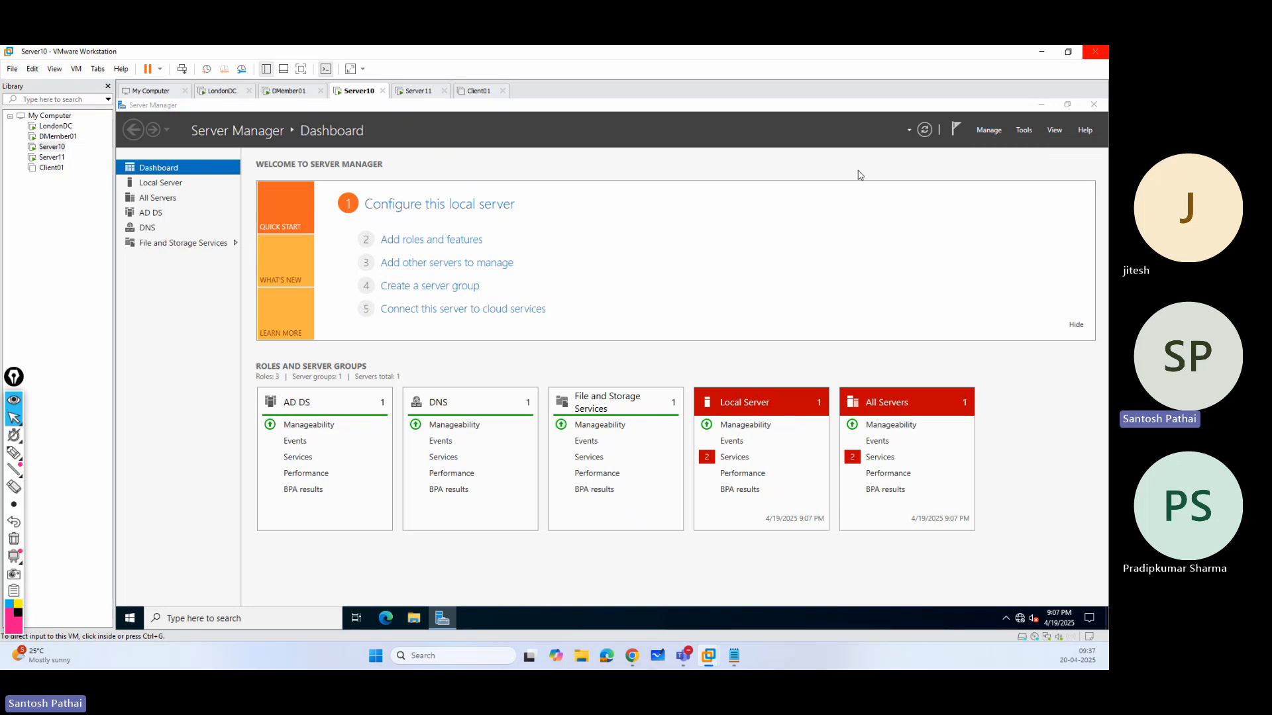
pyautogui.click(537, 532)
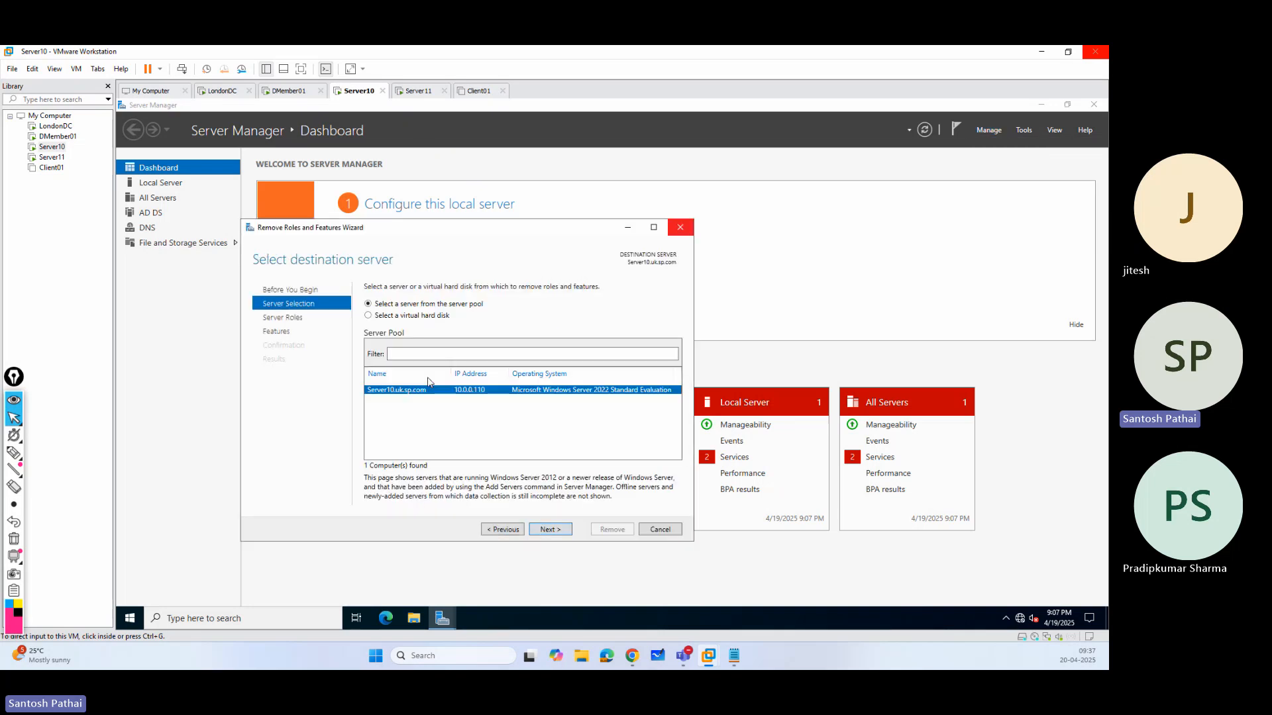
pyautogui.click(550, 530)
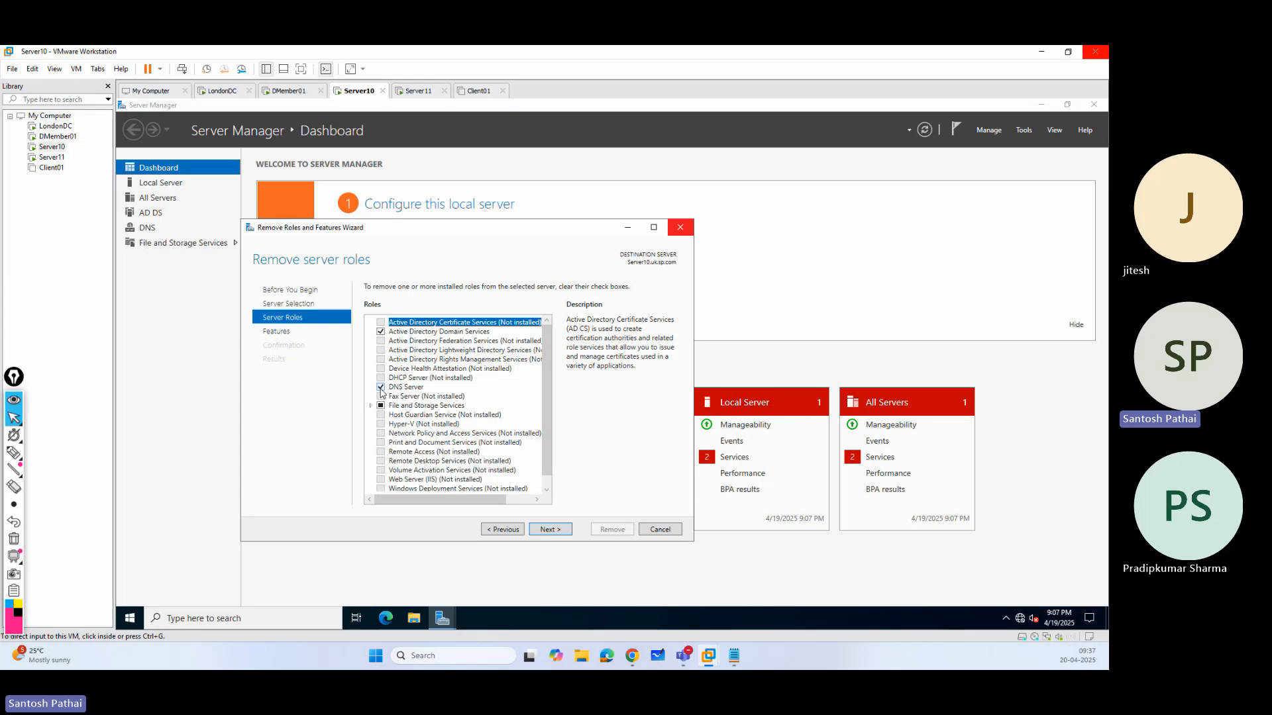
pyautogui.click(381, 387)
pyautogui.click(512, 477)
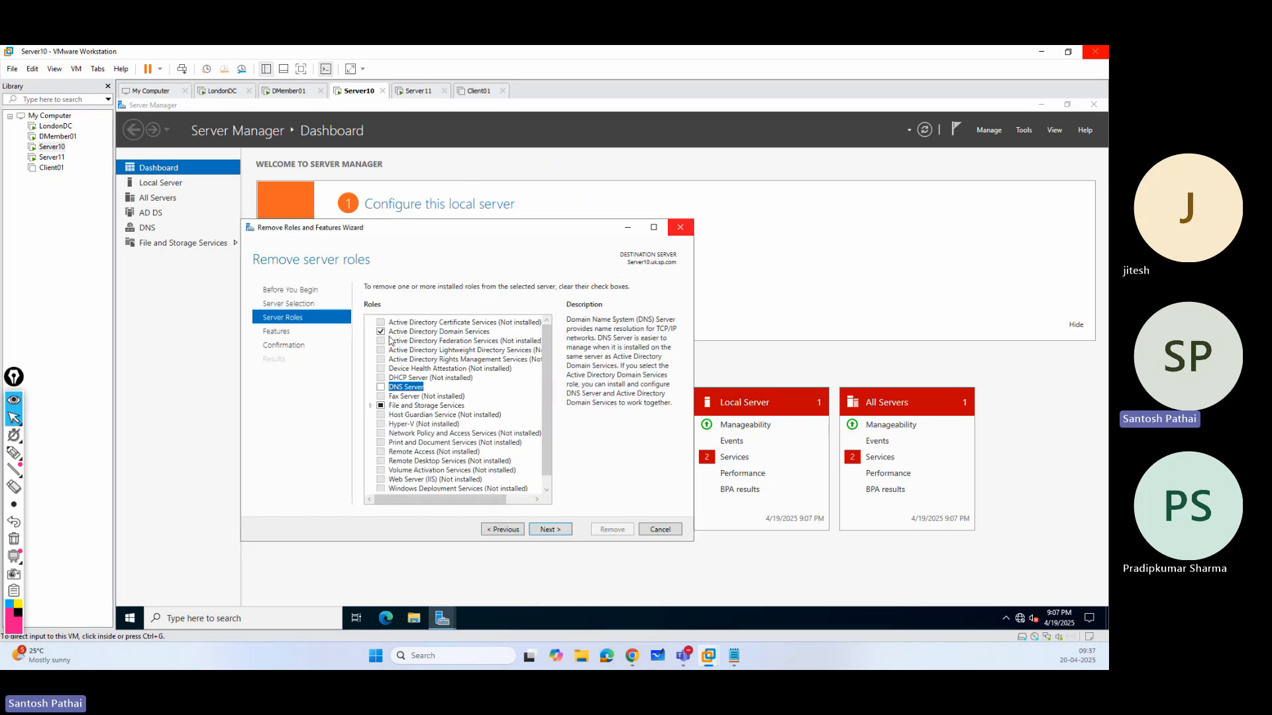
pyautogui.click(381, 332)
pyautogui.click(503, 482)
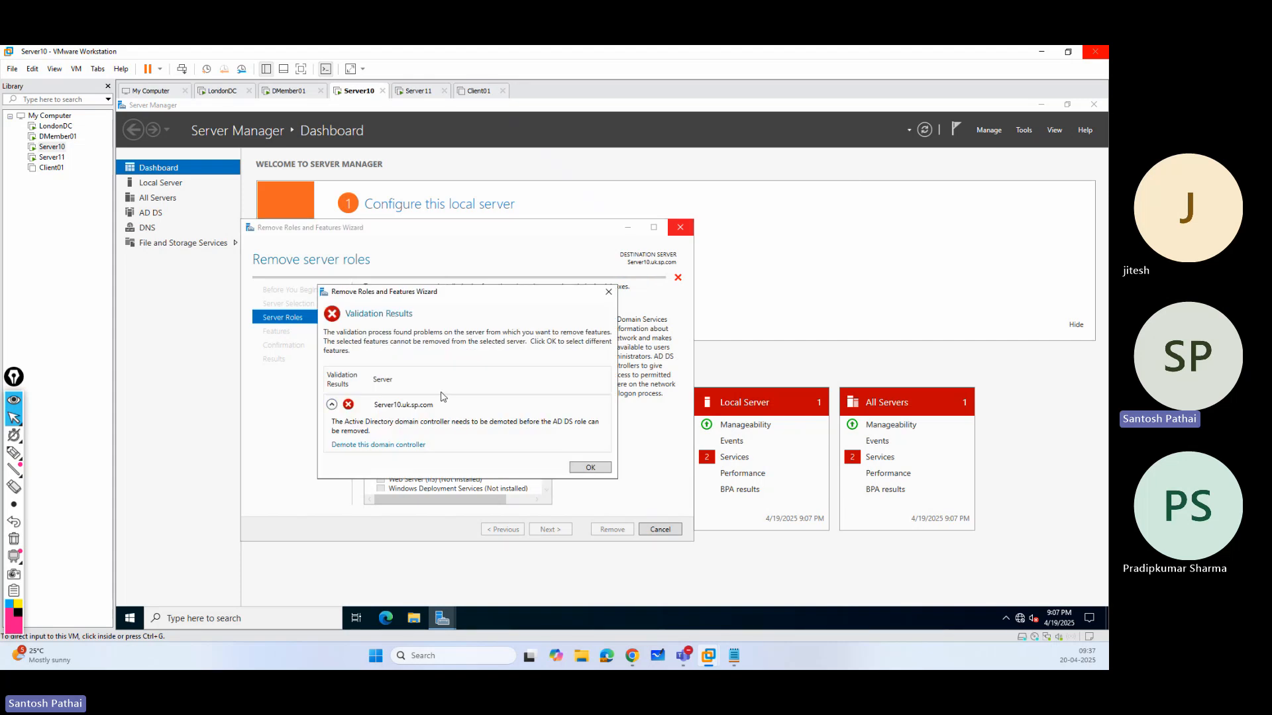
# Start demoting the Server10 domain controller, marking it as the last domain controller in the domain and agreeing to proceed with removal.
pyautogui.click(375, 445)
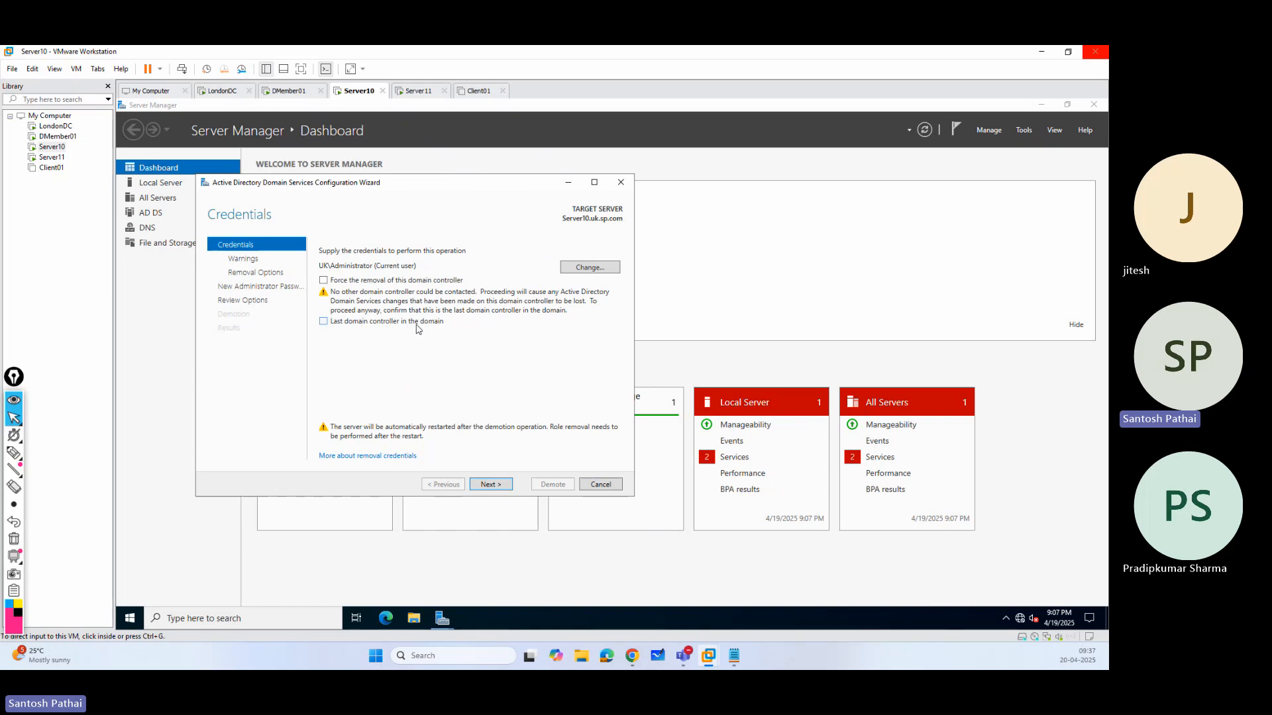
pyautogui.click(324, 323)
pyautogui.click(494, 484)
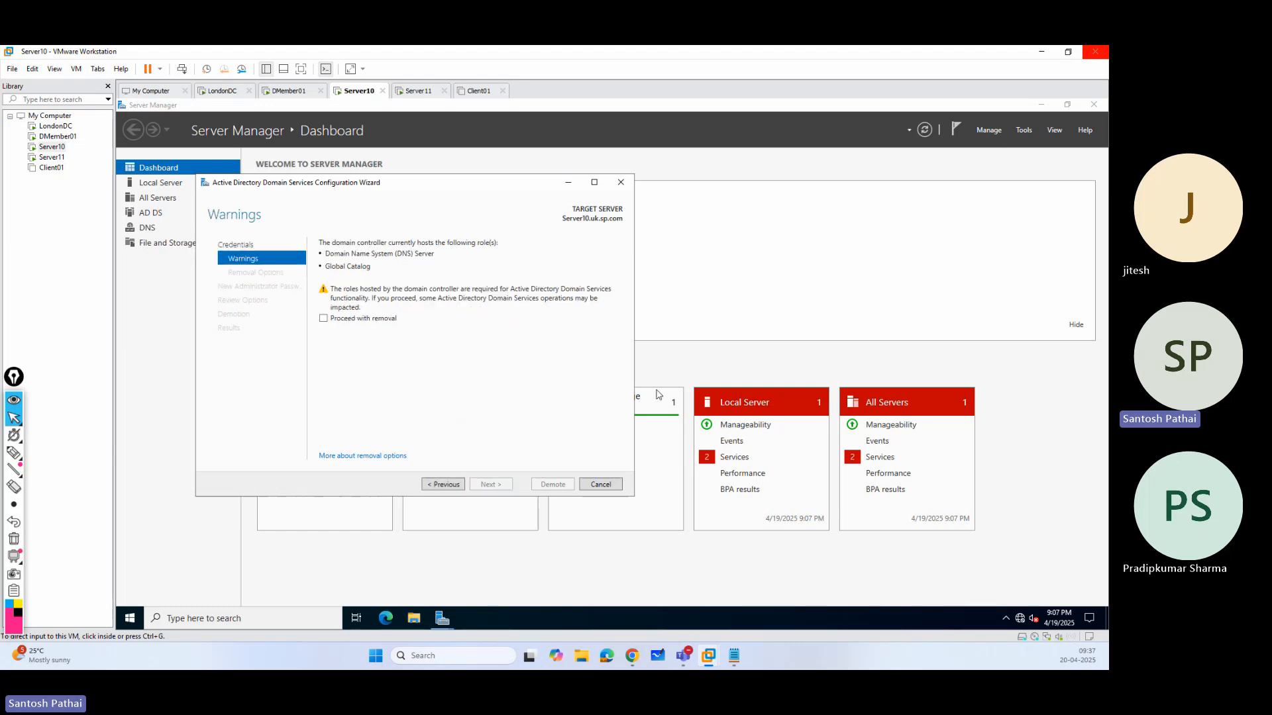
pyautogui.click(323, 319)
pyautogui.click(494, 485)
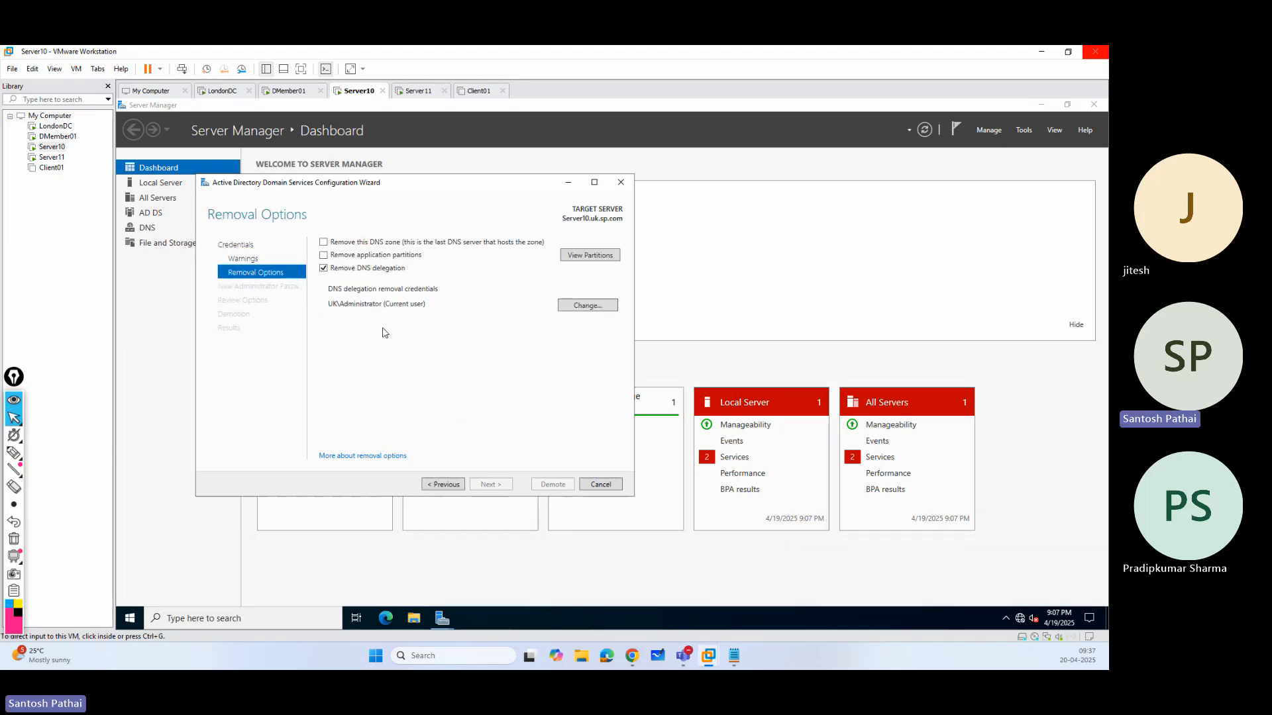
# Include the DNS zone and application partitions in the demotion's removal options, keeping DNS delegation removal selected.
pyautogui.click(323, 256)
pyautogui.click(324, 242)
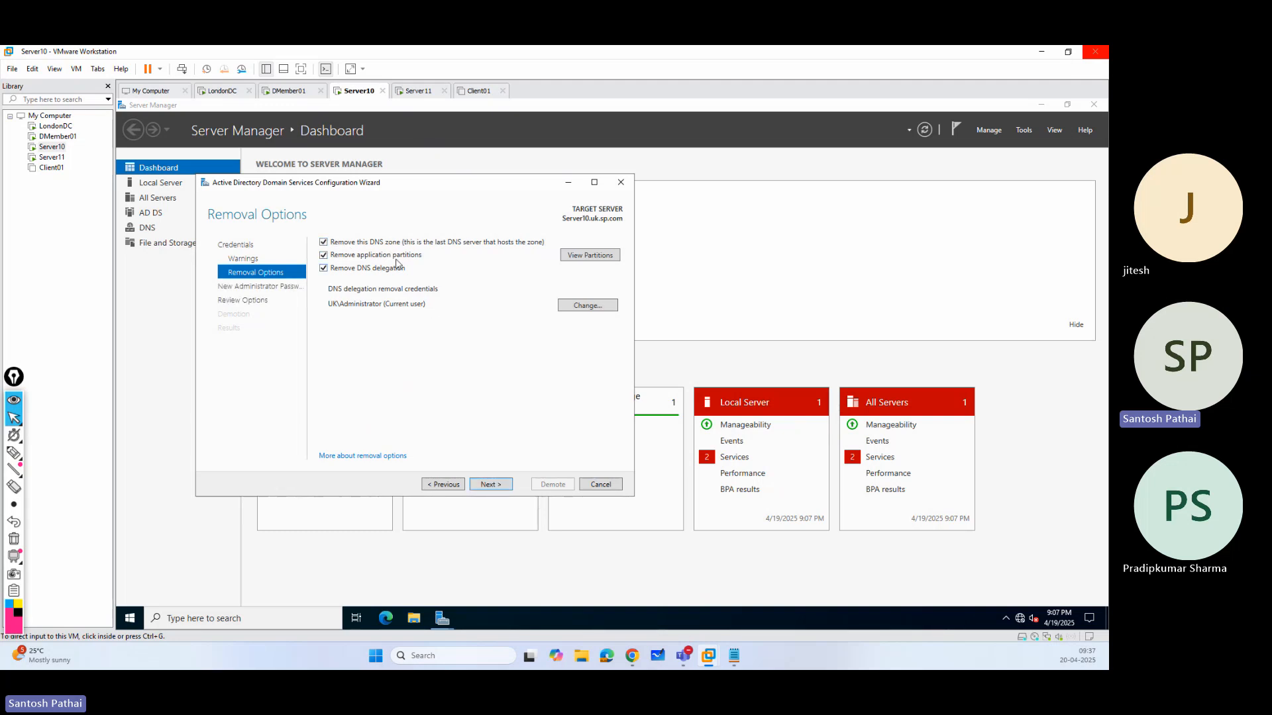
pyautogui.click(490, 485)
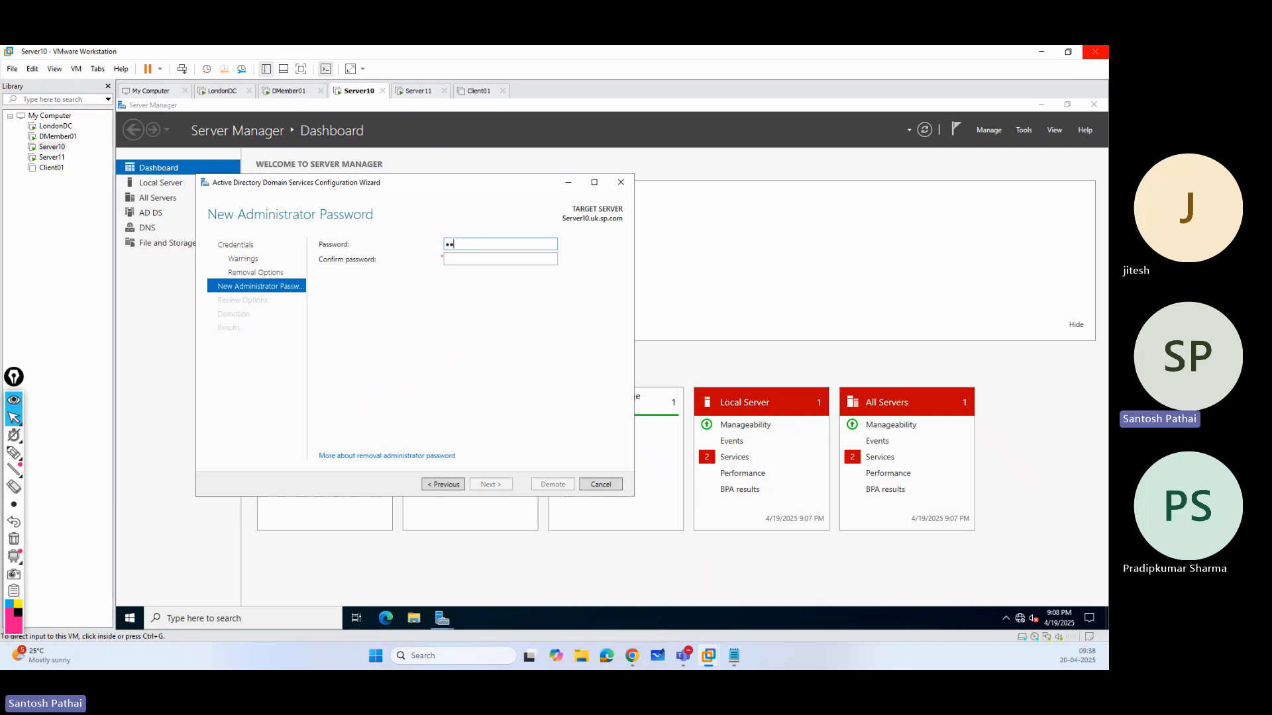
# Enter and confirm the new local Administrator password, accept the reviewed options, and demote Server10.
pyautogui.write('•••••••••')
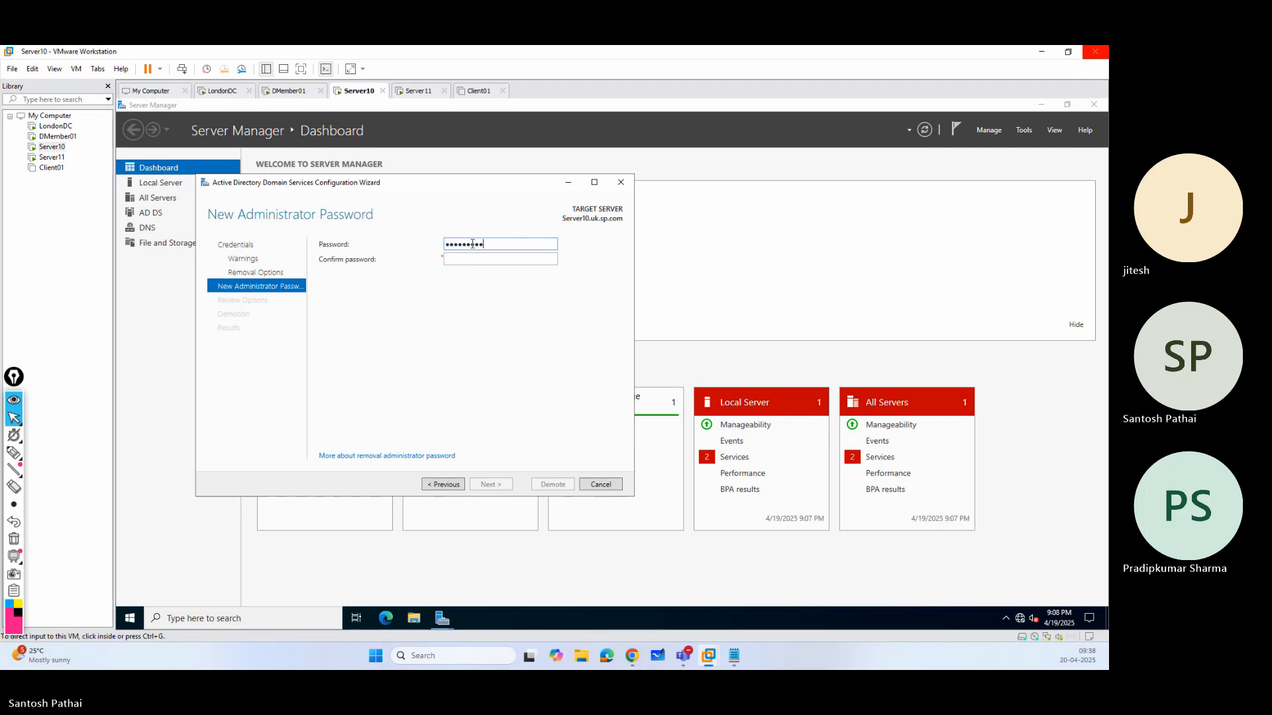
pyautogui.press('Tab')
pyautogui.write('•••••••')
pyautogui.click(488, 485)
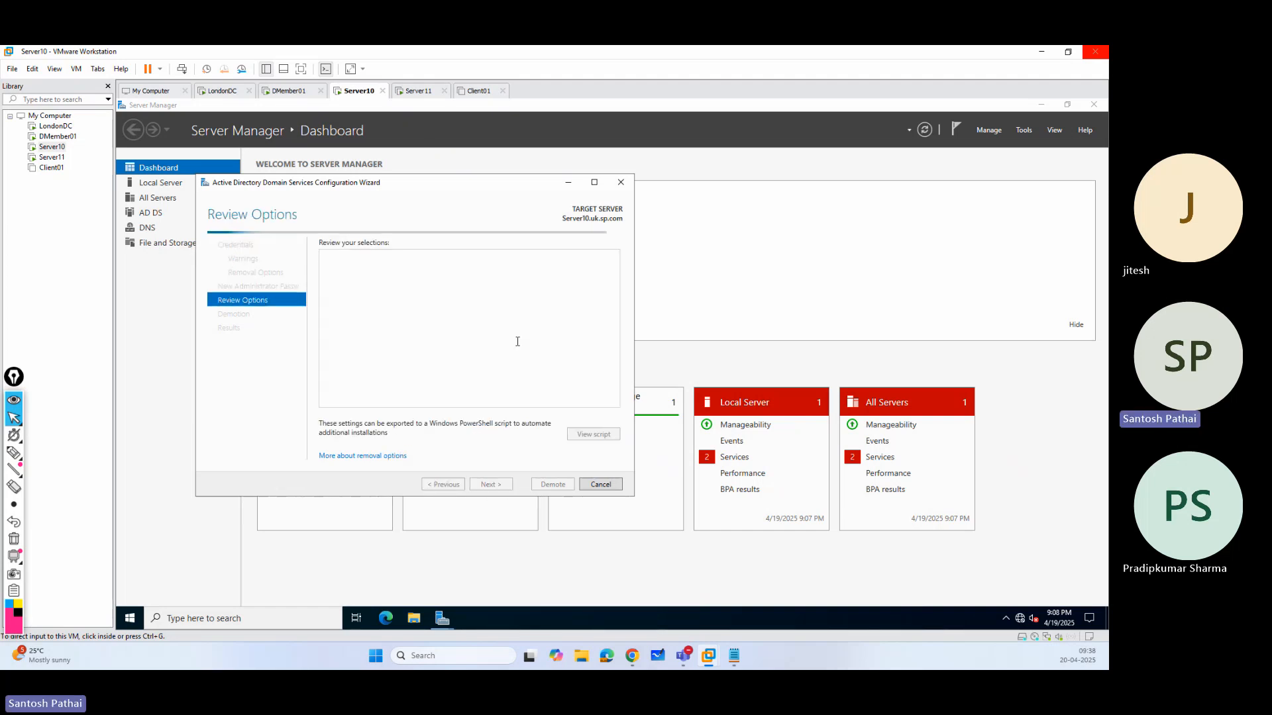
pyautogui.click(552, 484)
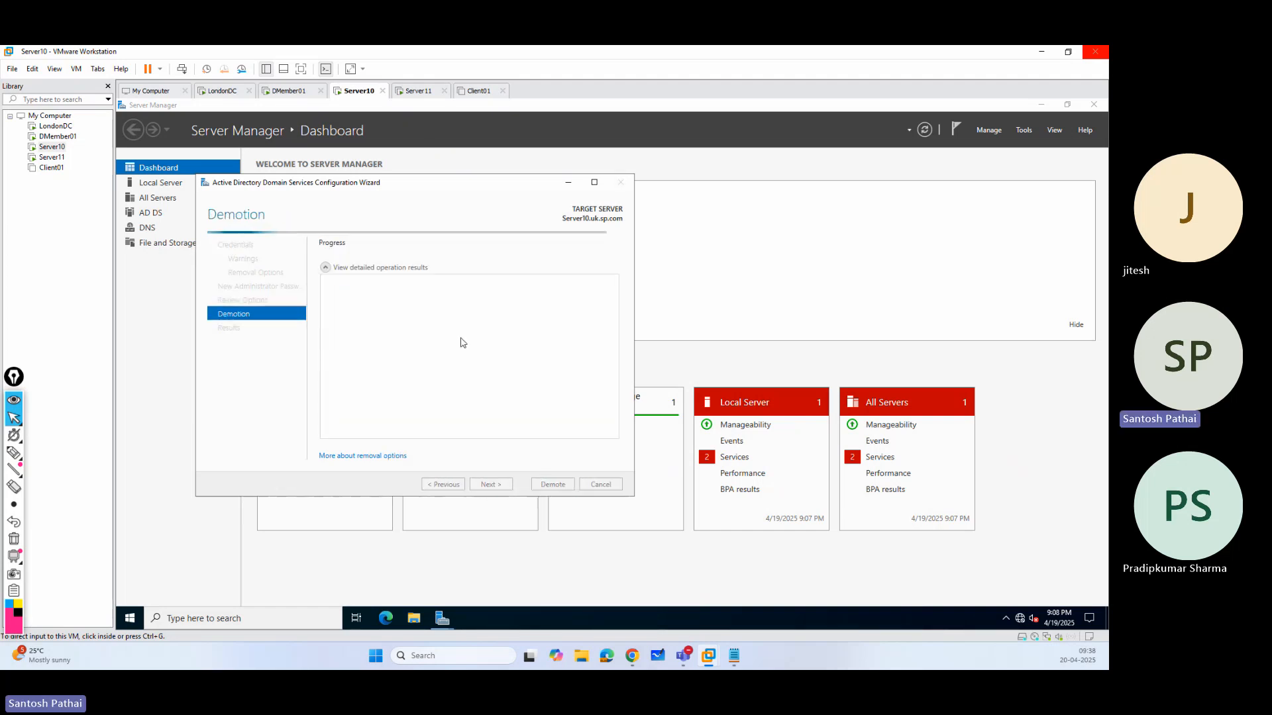
# Sign in to the Server11 virtual machine with the domain Administrator account's password.
pyautogui.click(416, 90)
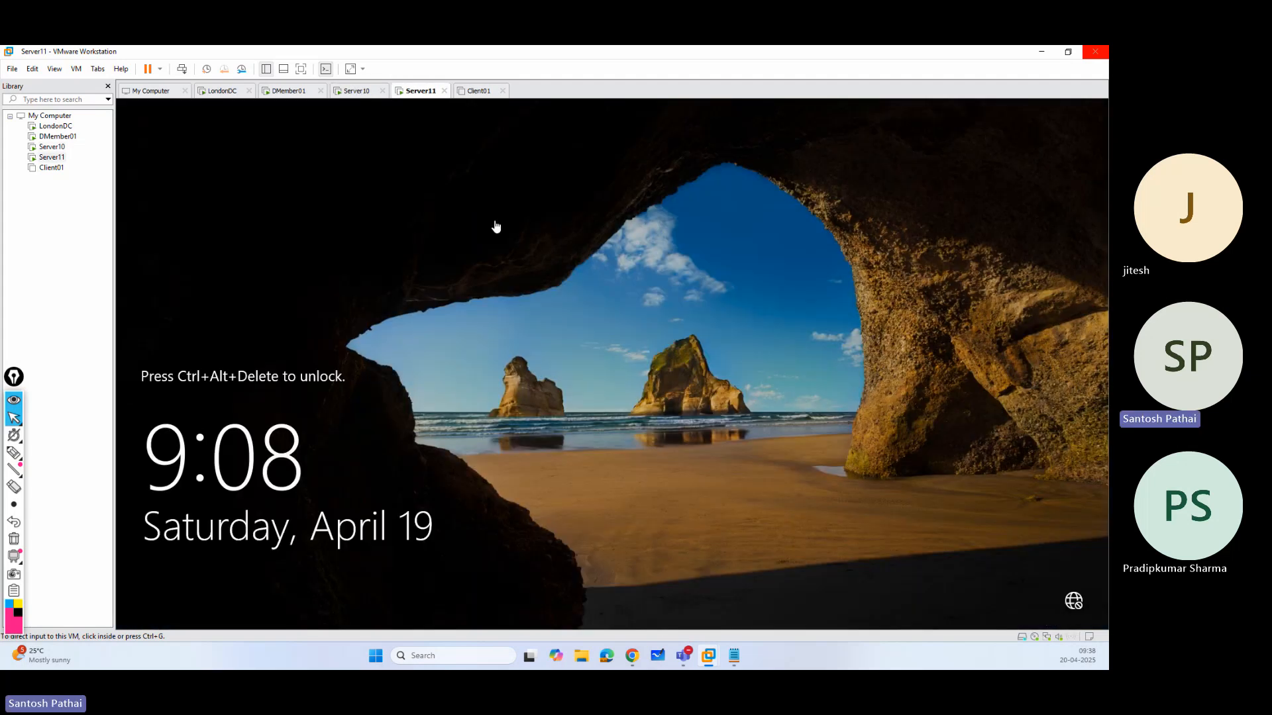
pyautogui.click(182, 69)
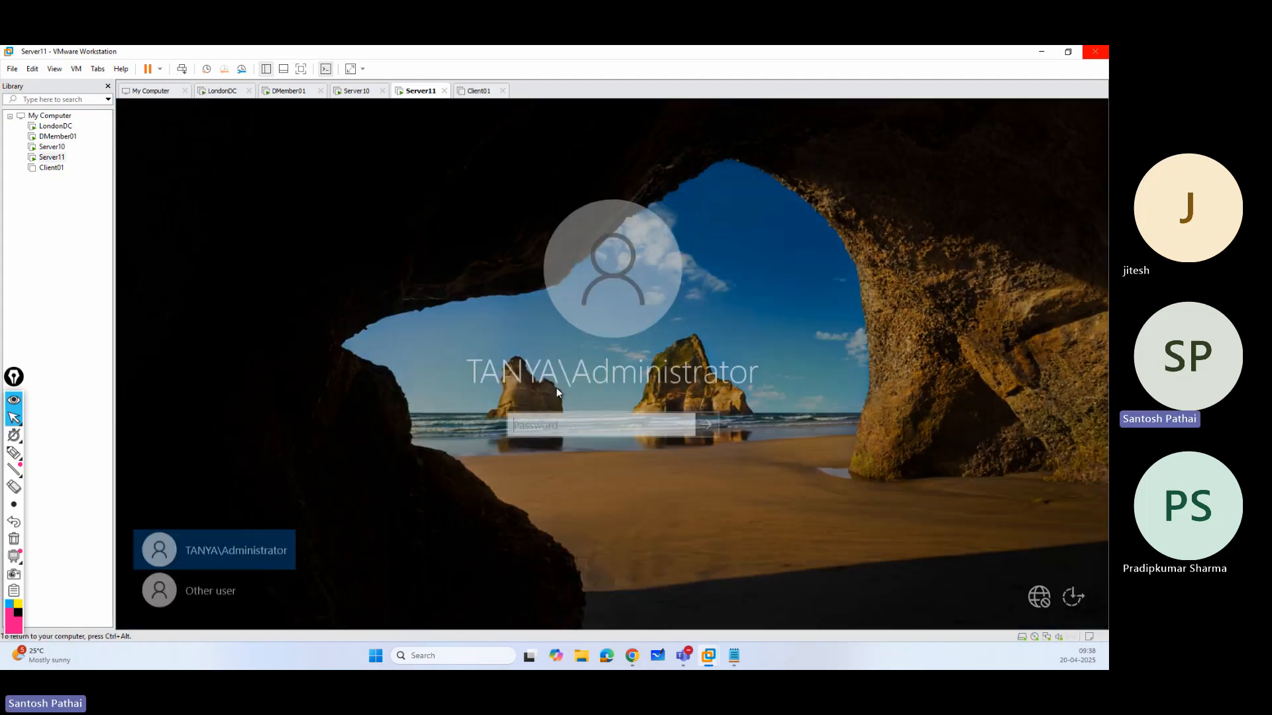
pyautogui.write('Pa')
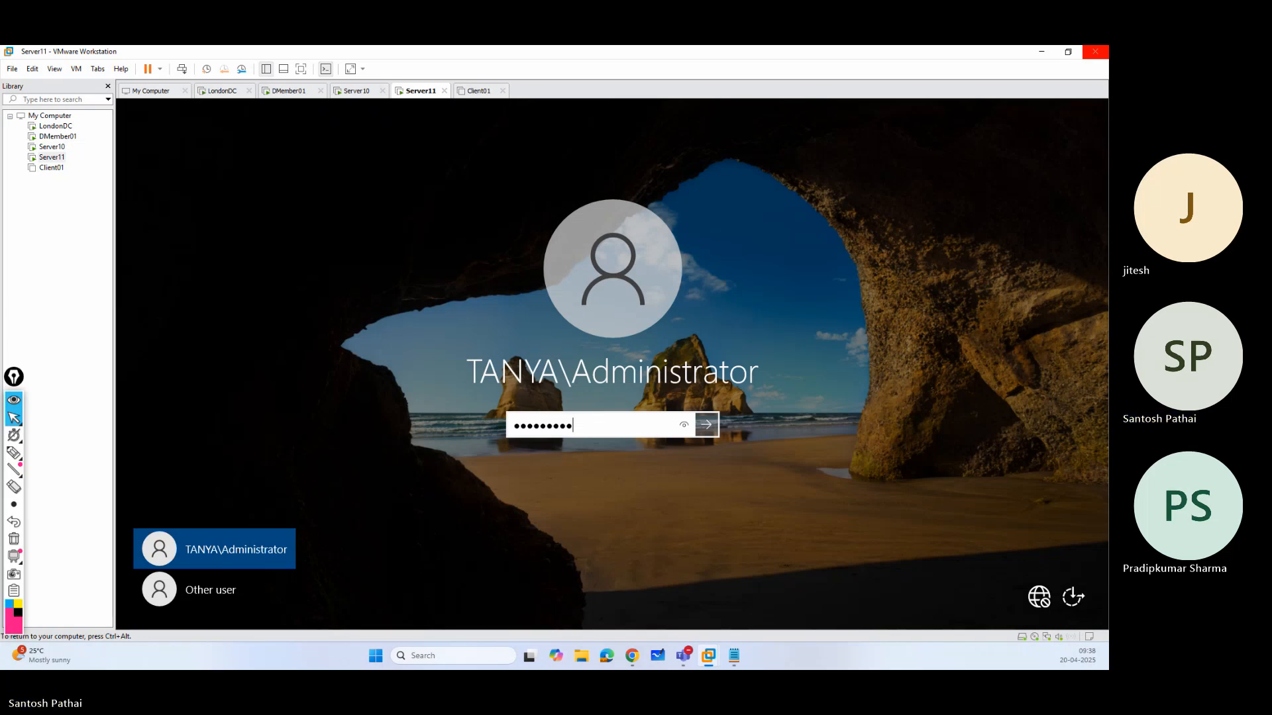
pyautogui.press('Return')
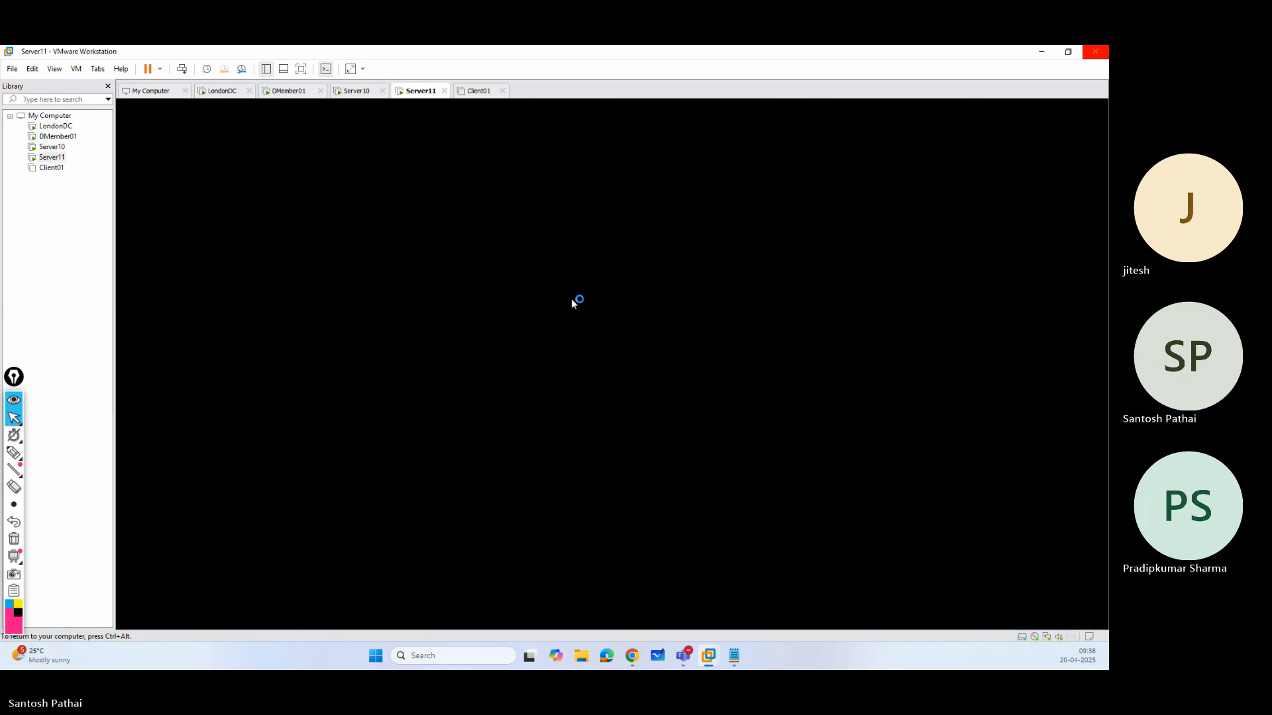
pyautogui.click(356, 92)
pyautogui.click(411, 93)
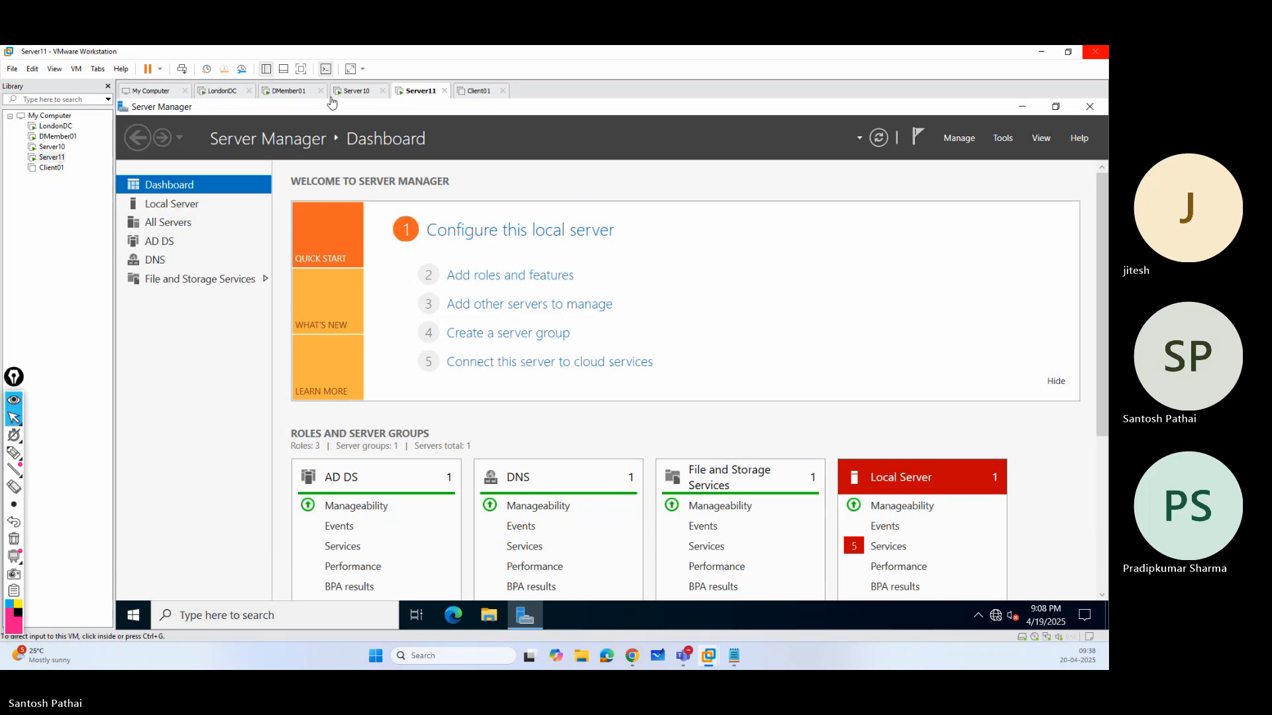
# Close Server10's demotion results and start a new demotion by way of removing its Active Directory Domain Services role and related features.
pyautogui.click(357, 90)
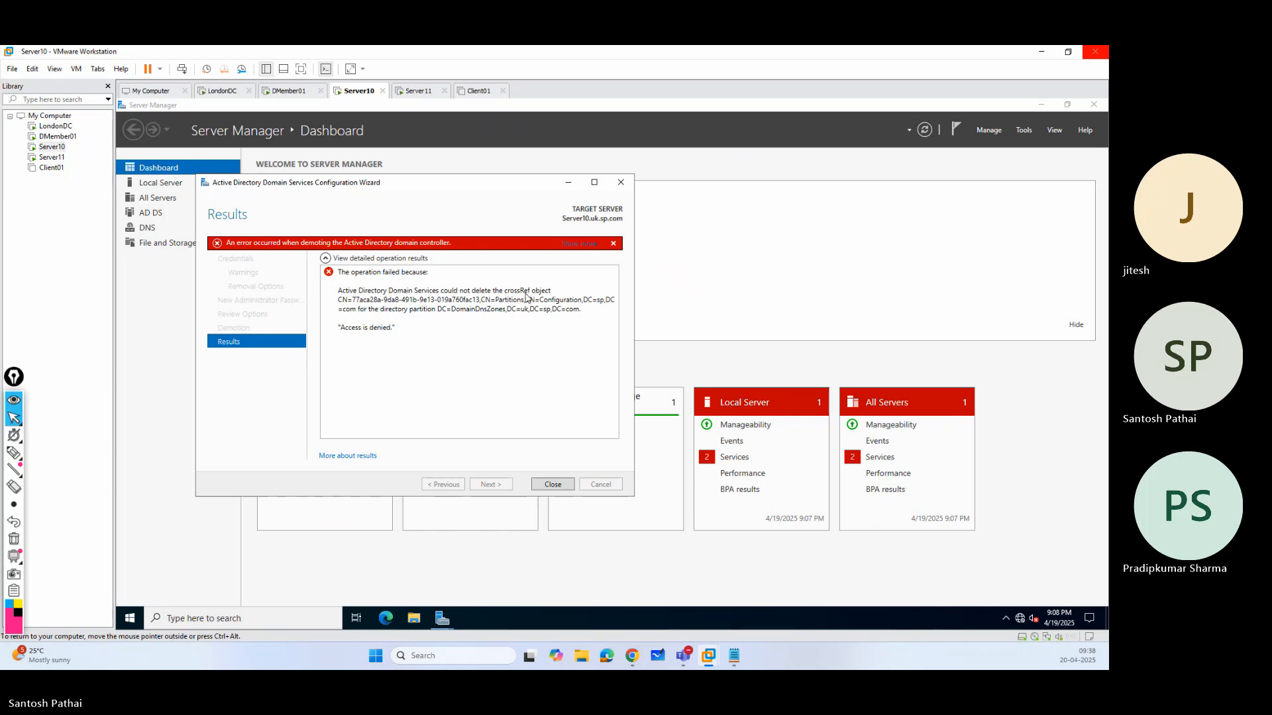
pyautogui.click(551, 485)
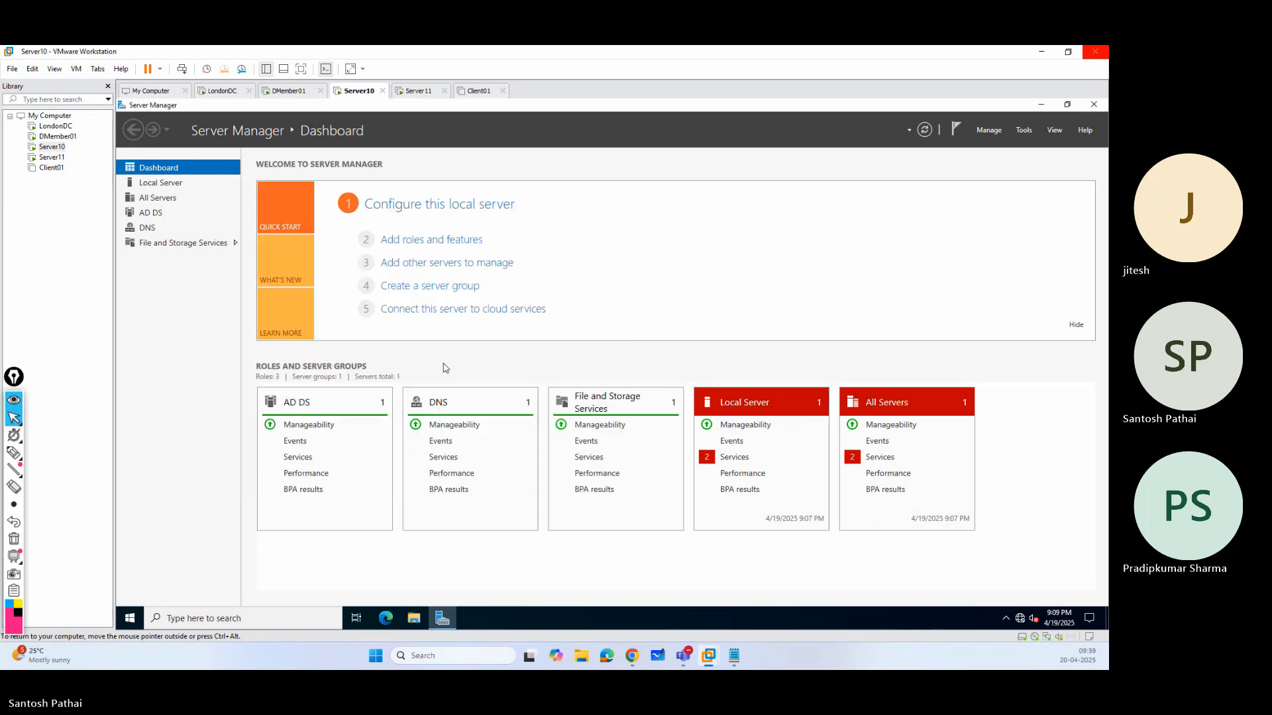
pyautogui.click(989, 129)
pyautogui.click(997, 157)
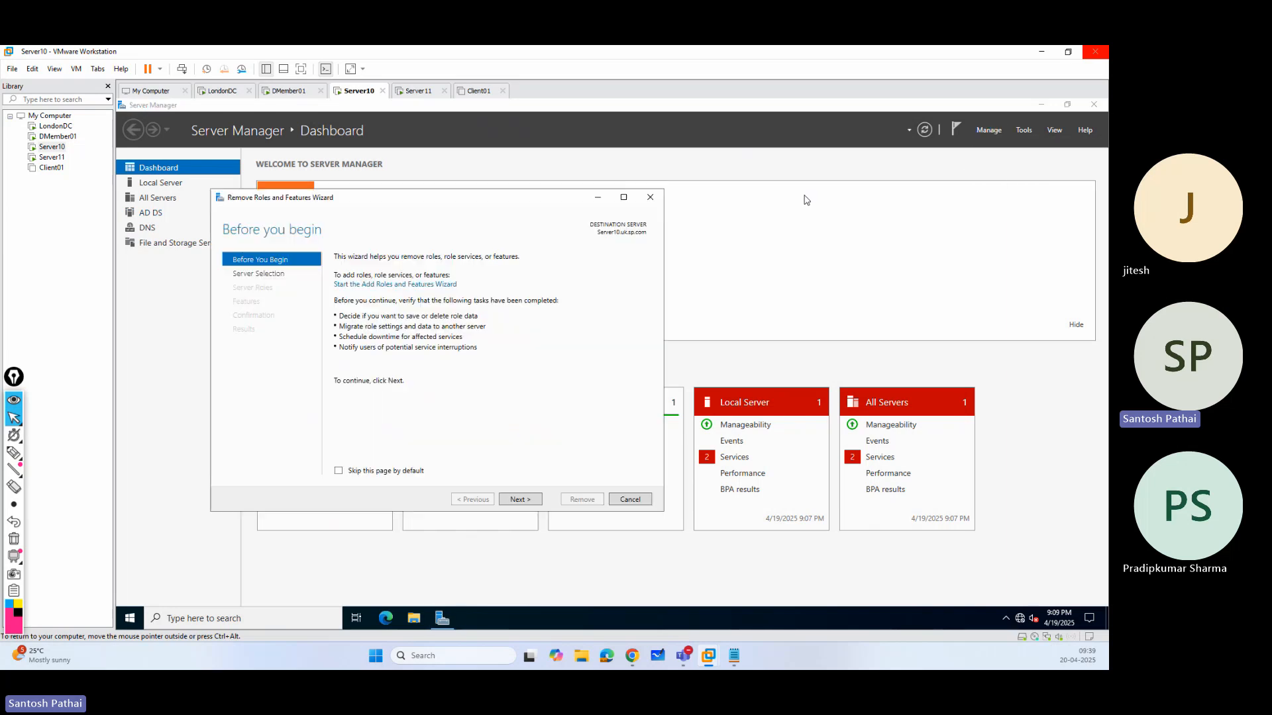
pyautogui.click(521, 499)
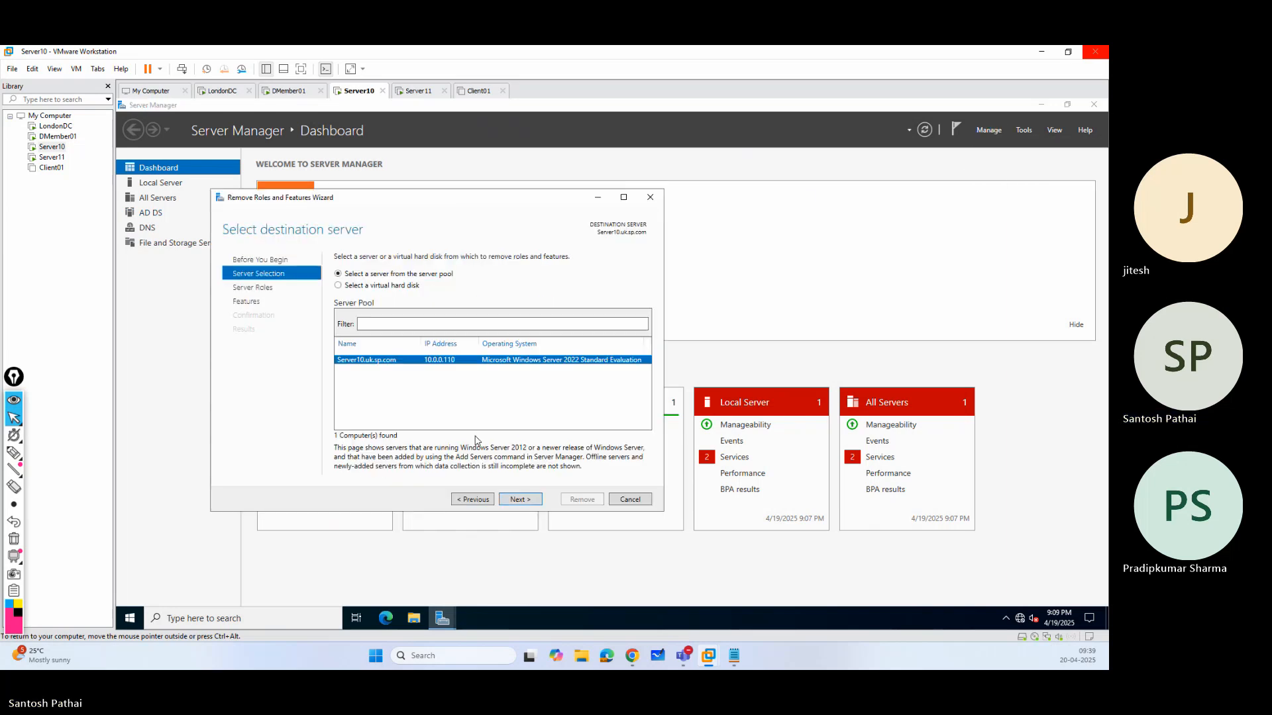
pyautogui.click(520, 500)
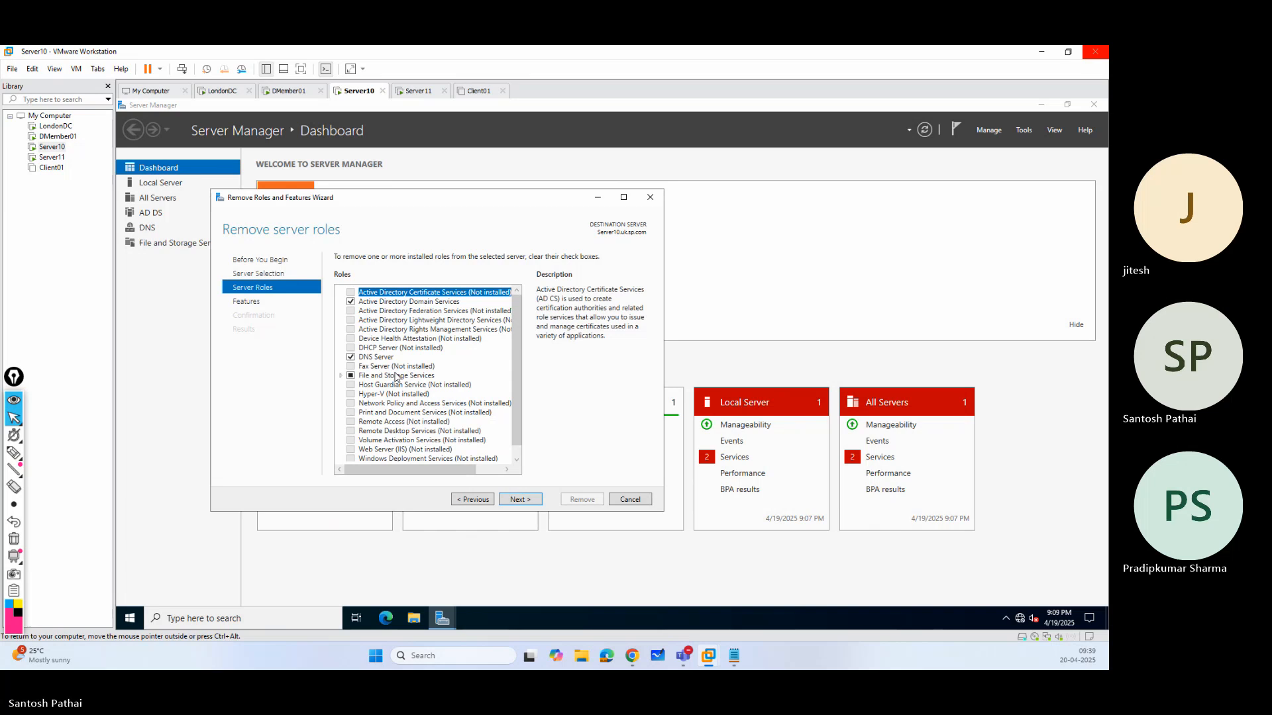
pyautogui.click(351, 302)
pyautogui.click(483, 451)
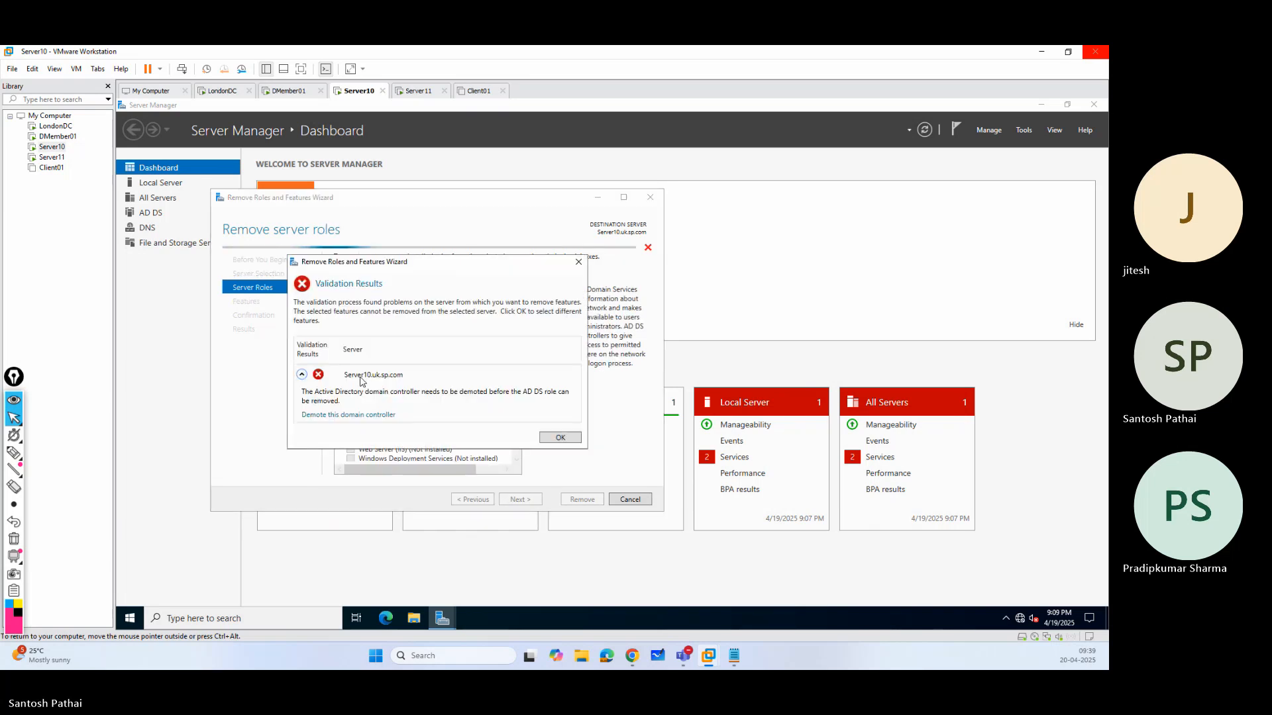
pyautogui.click(371, 416)
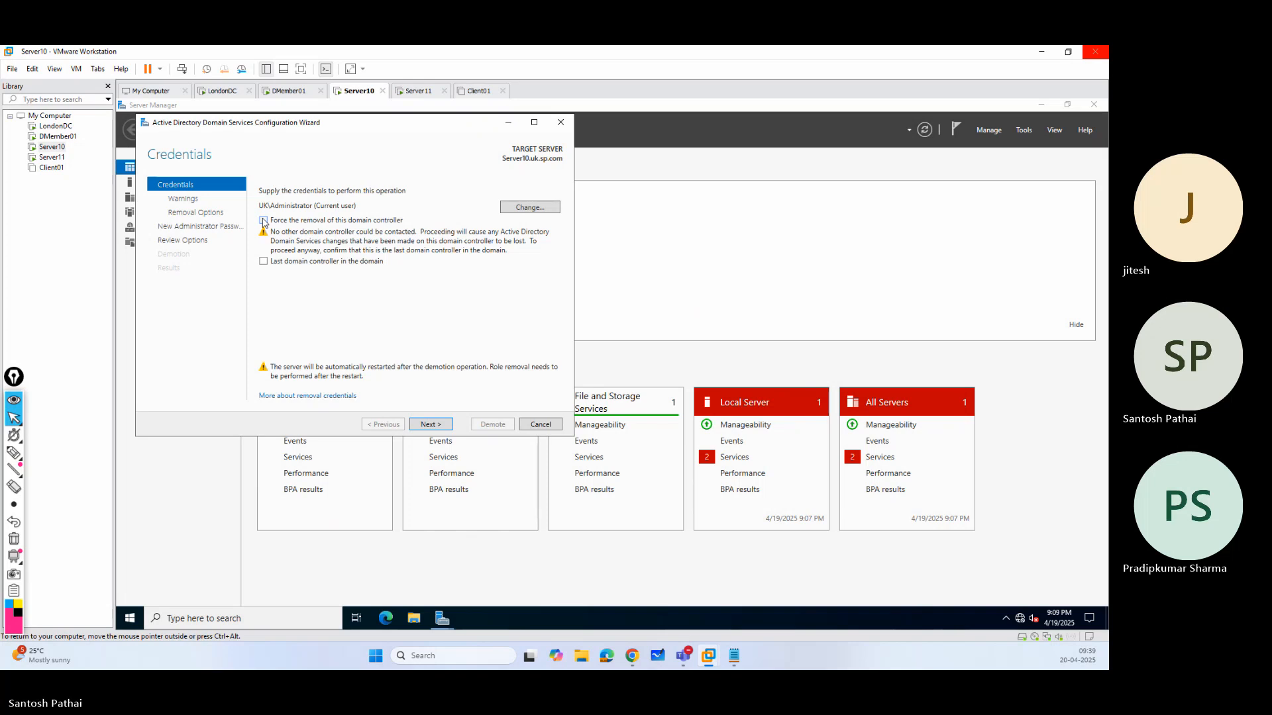
# Force the removal of the Server10 domain controller and agree to proceed with removal despite its hosted roles.
pyautogui.click(263, 221)
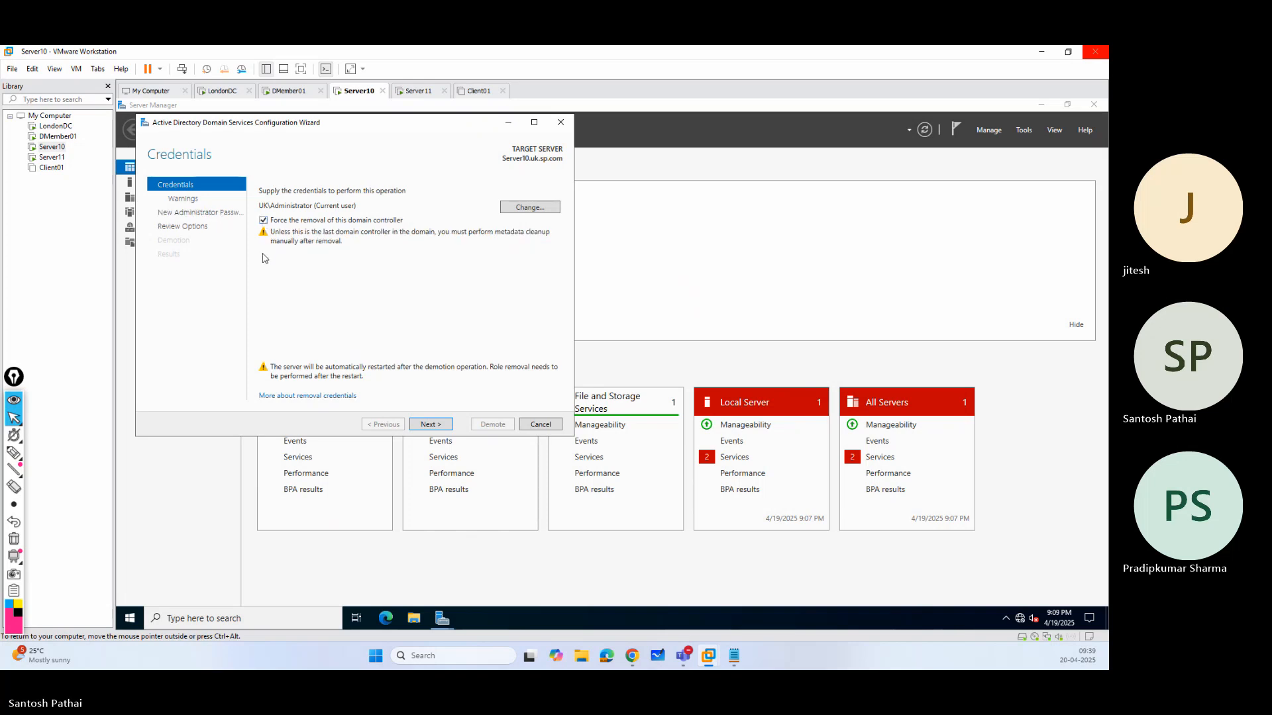
pyautogui.click(437, 426)
pyautogui.click(264, 296)
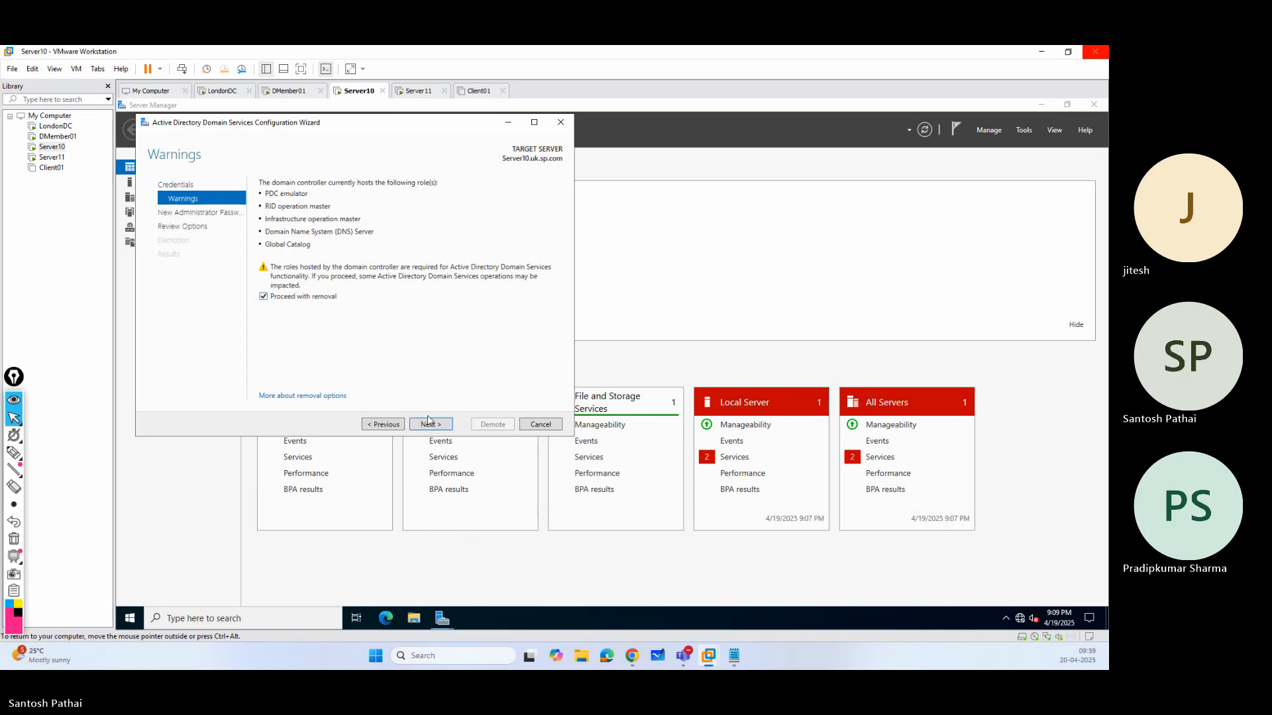
pyautogui.click(431, 426)
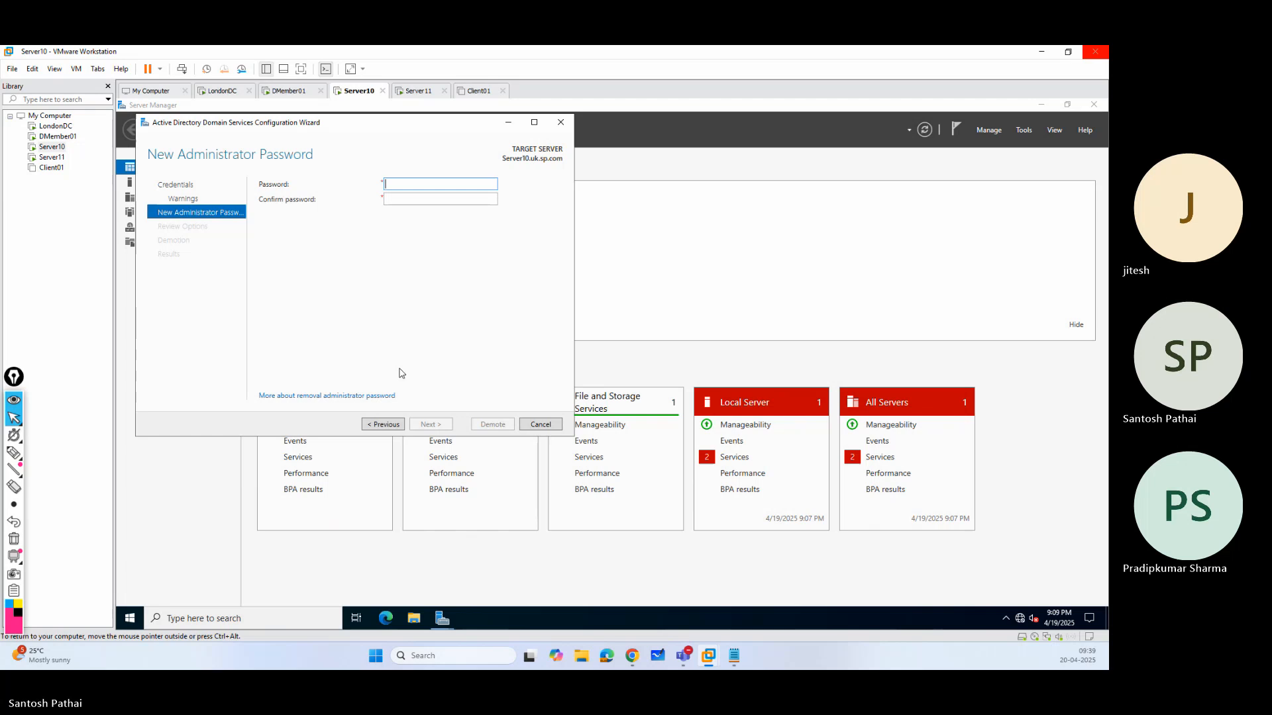
# Enter and confirm the new local Administrator password for Server10, accept the reviewed options, and demote the server.
pyautogui.click(450, 200)
pyautogui.write('••••••')
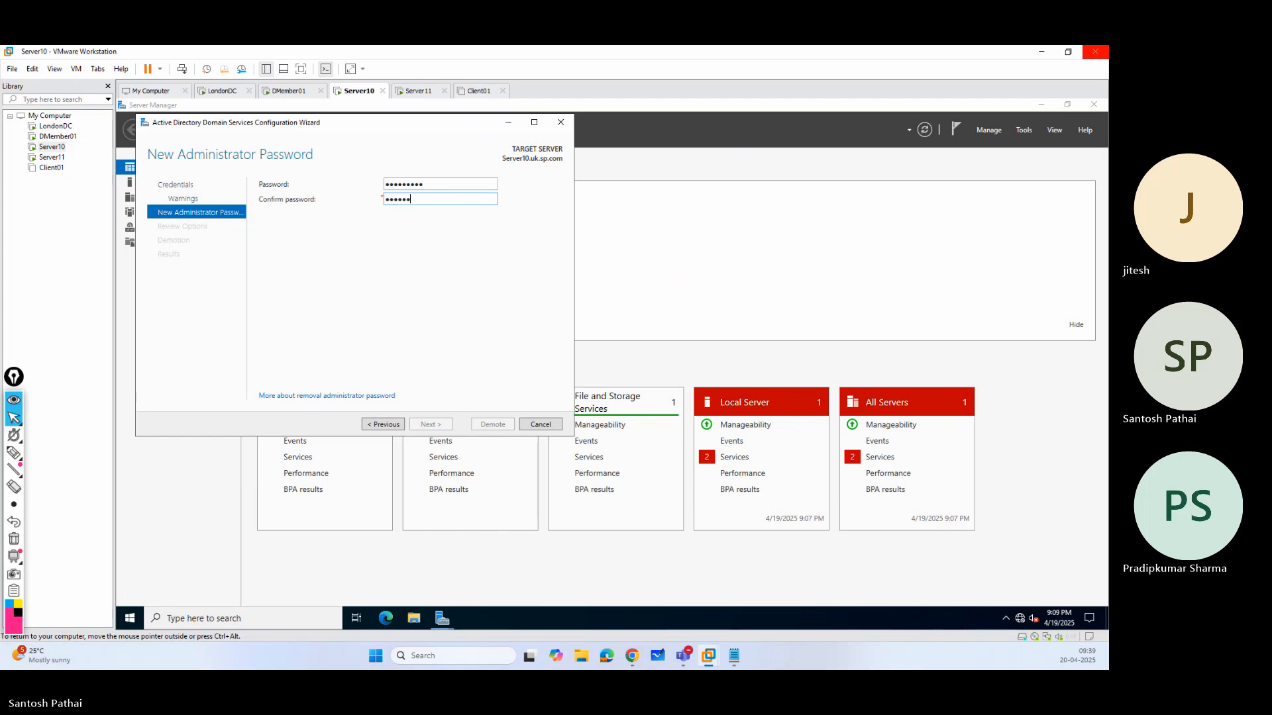
pyautogui.write('•')
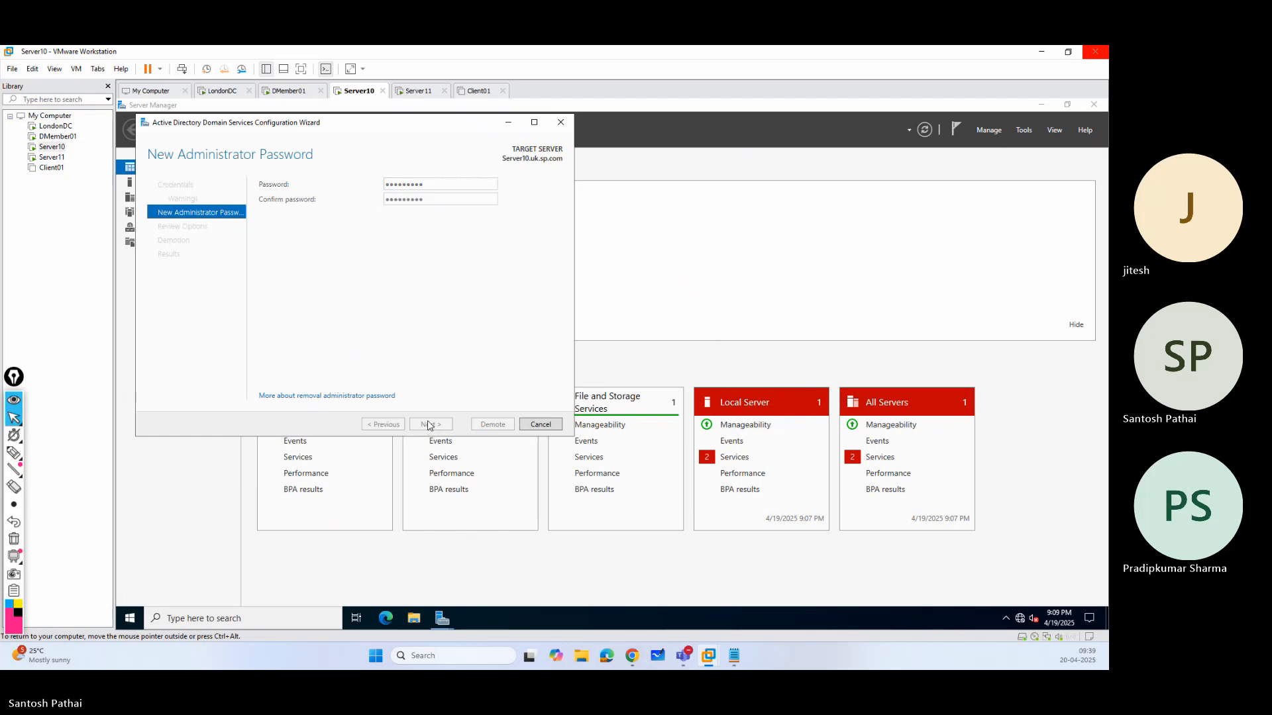
pyautogui.click(430, 424)
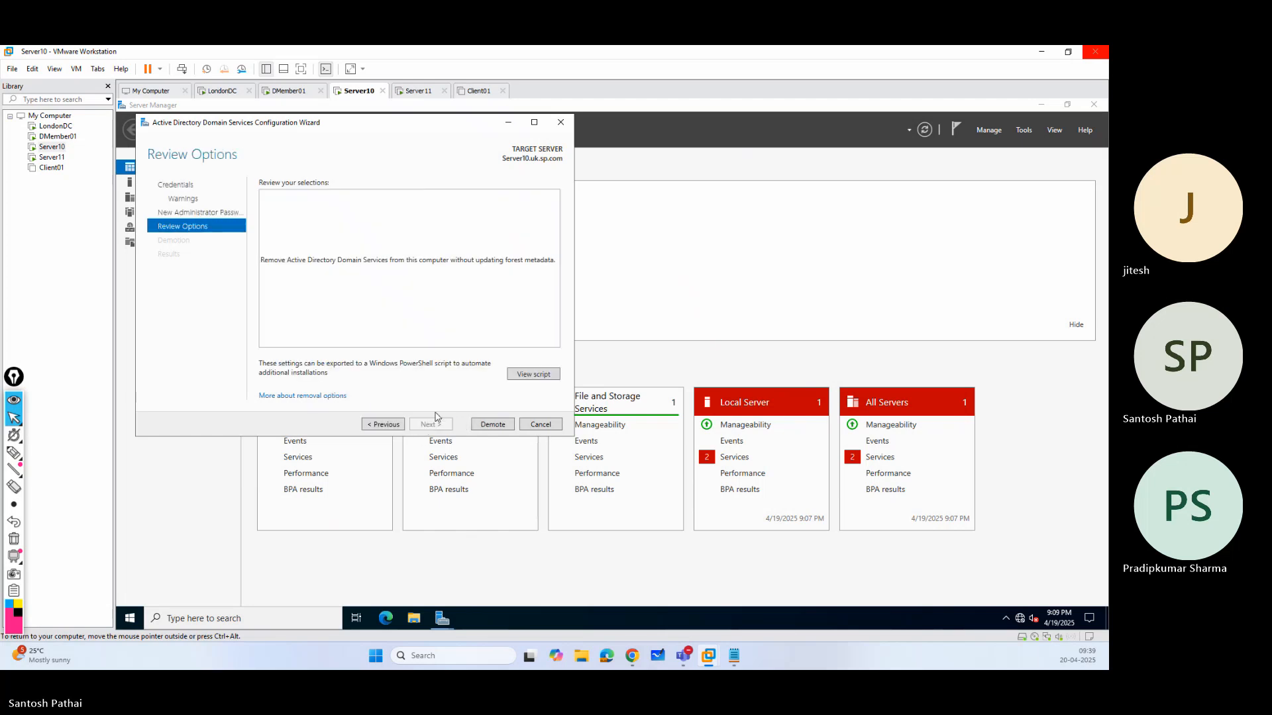
pyautogui.click(493, 424)
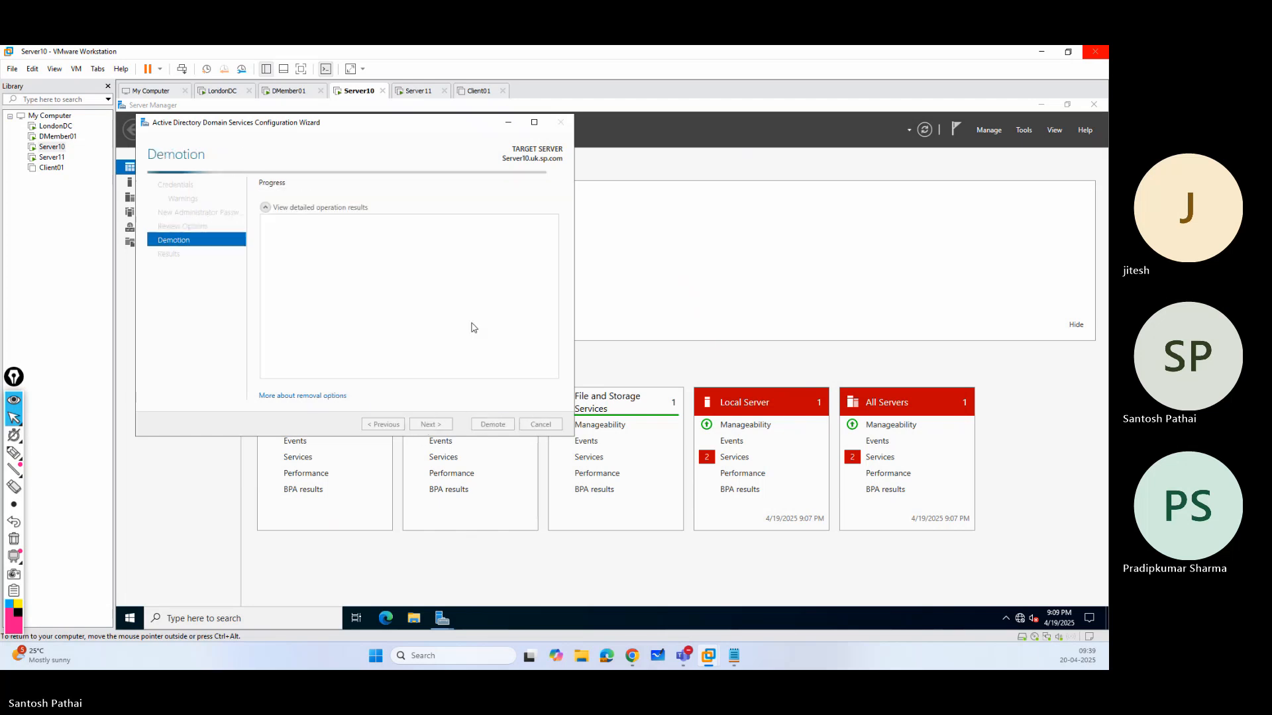
# On Server11, begin removing the Active Directory Domain Services role with its related features and start demoting the domain controller.
pyautogui.click(417, 91)
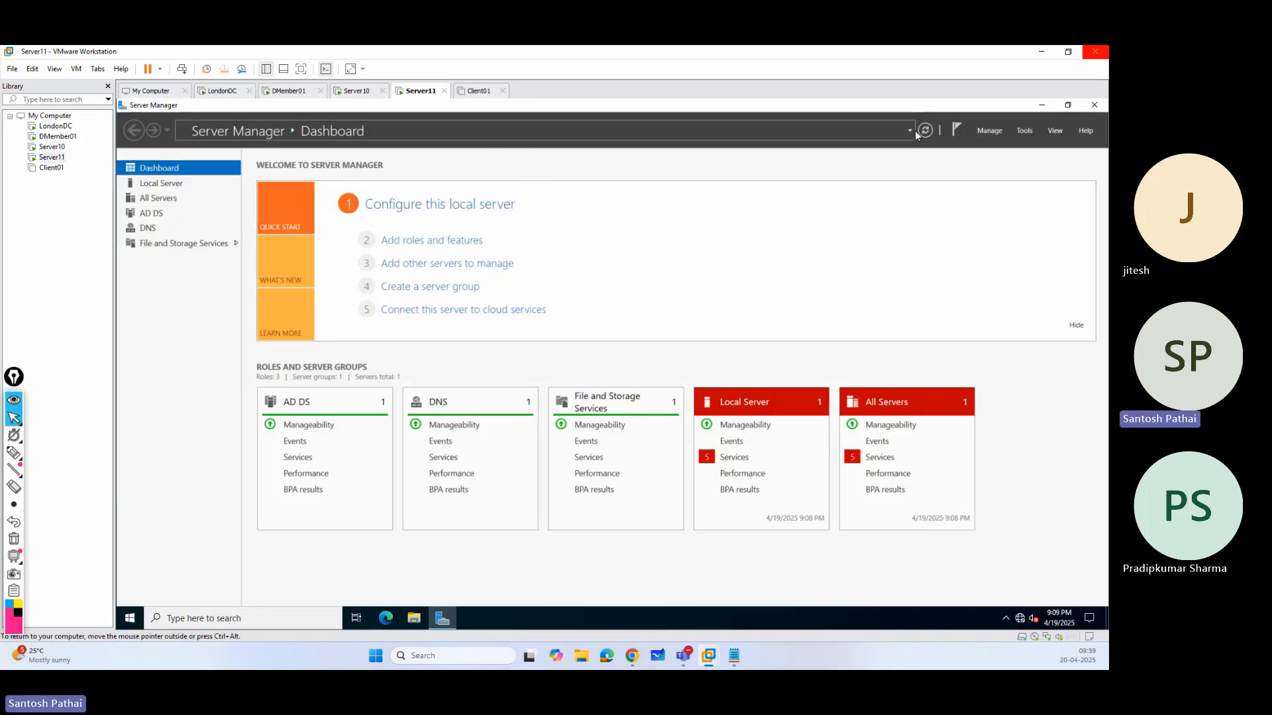
pyautogui.click(991, 129)
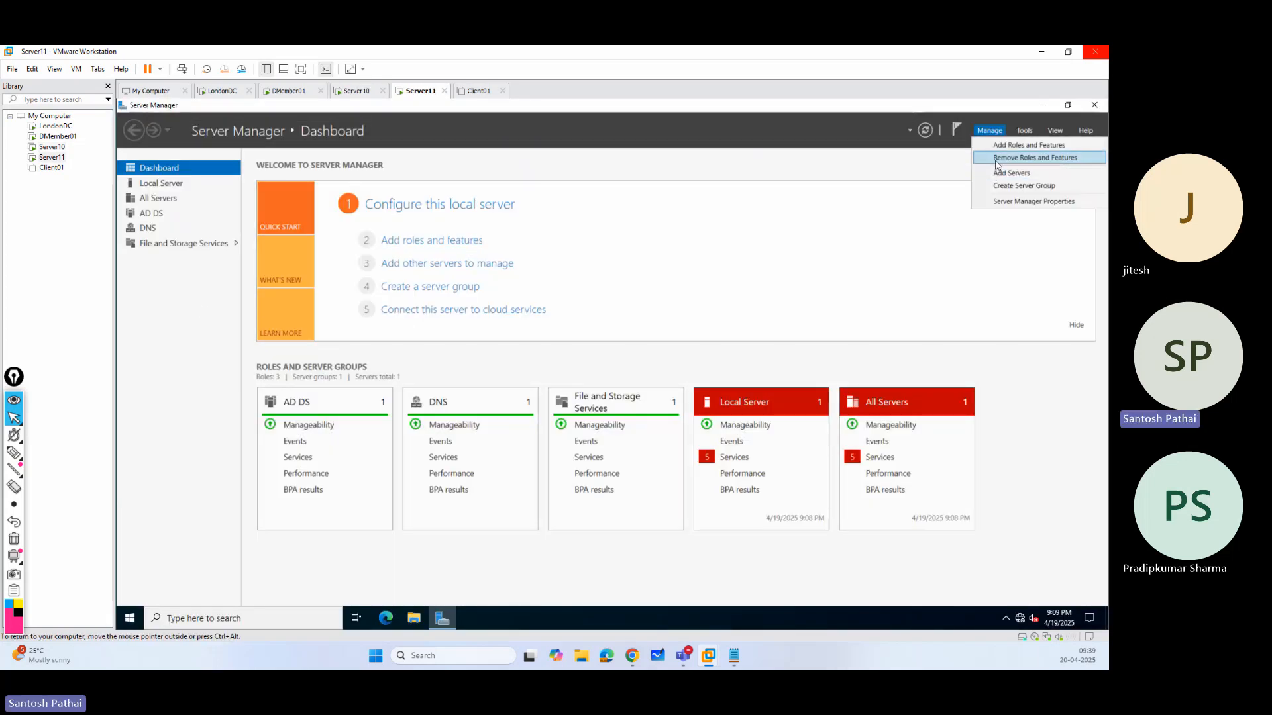
pyautogui.click(1000, 157)
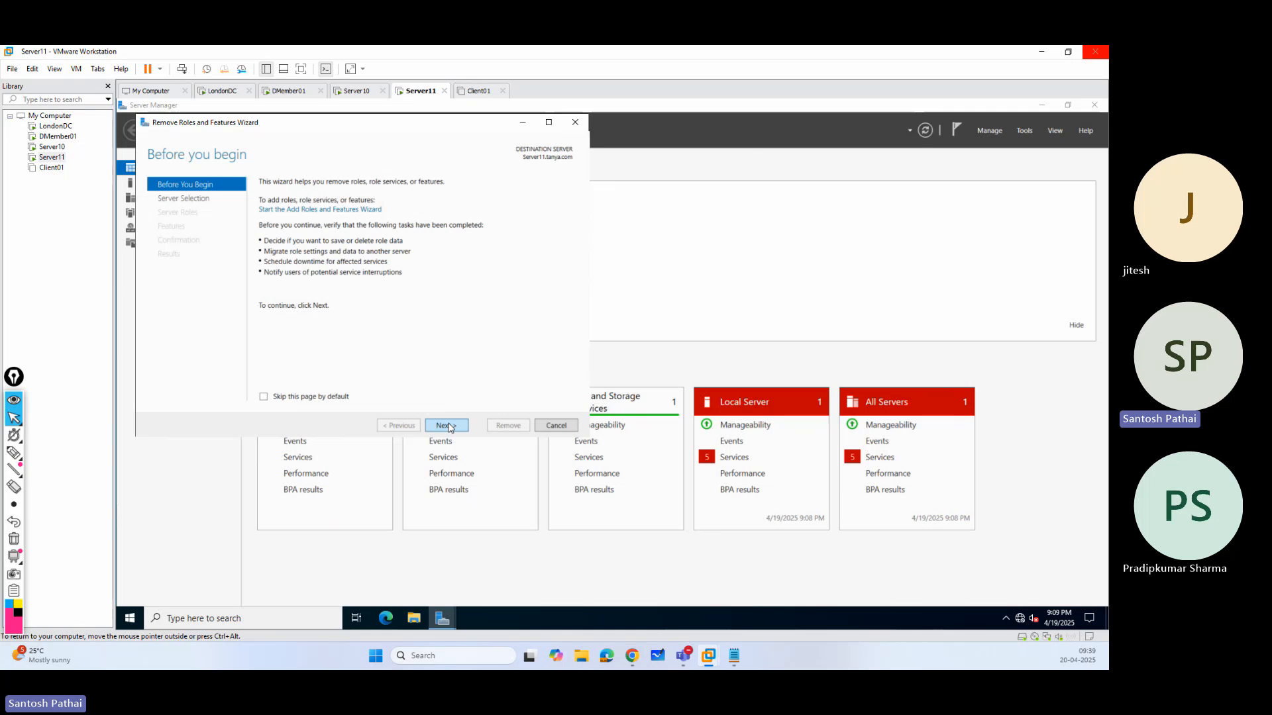
pyautogui.click(447, 426)
pyautogui.click(448, 426)
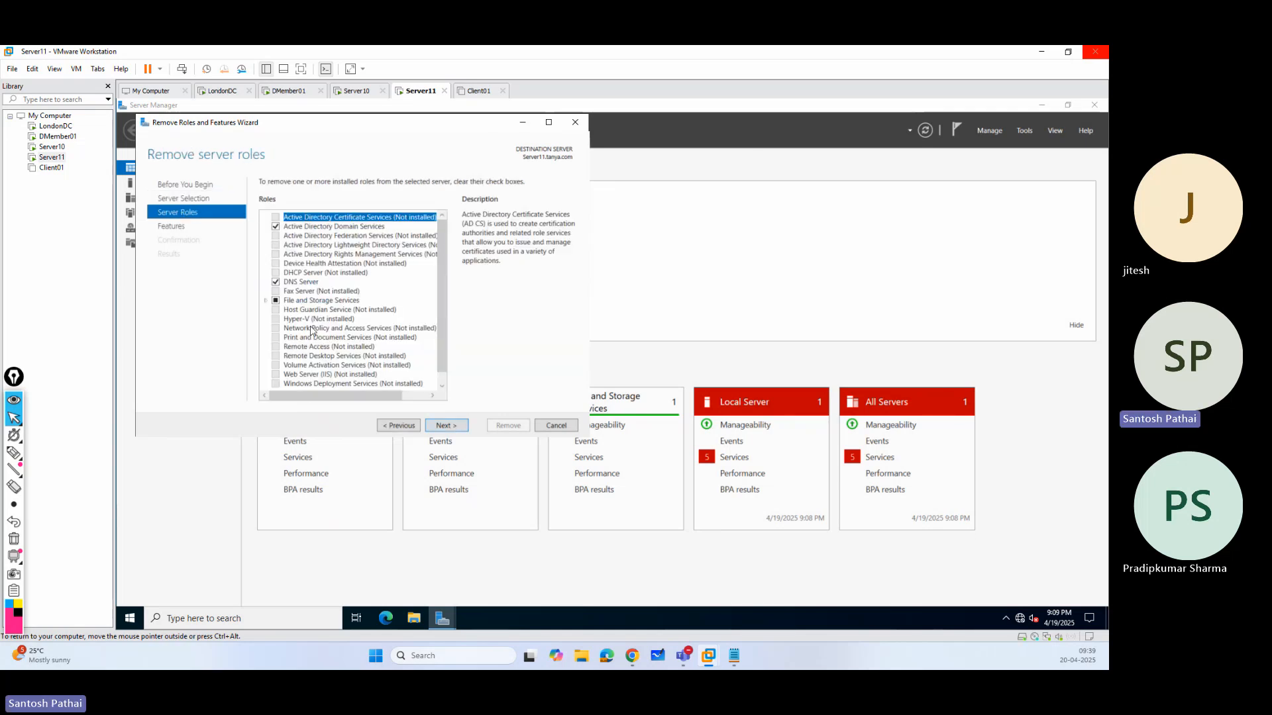
pyautogui.click(276, 226)
pyautogui.click(415, 368)
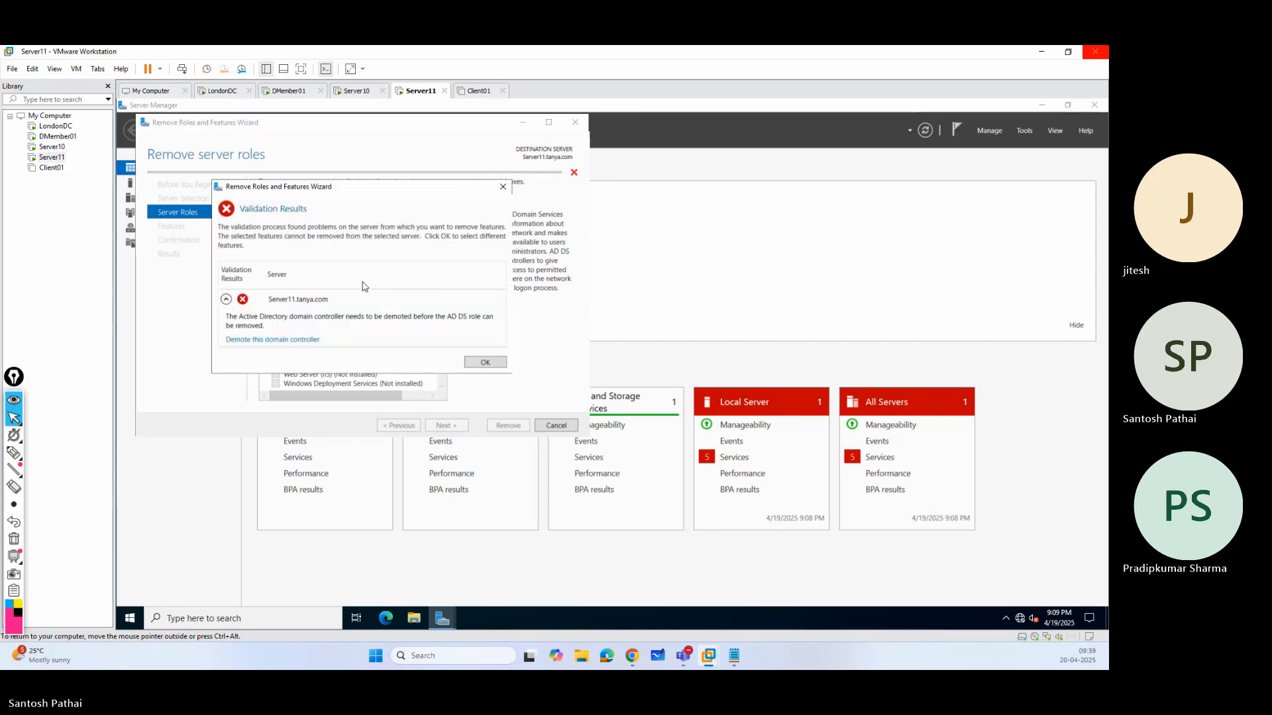
pyautogui.click(308, 339)
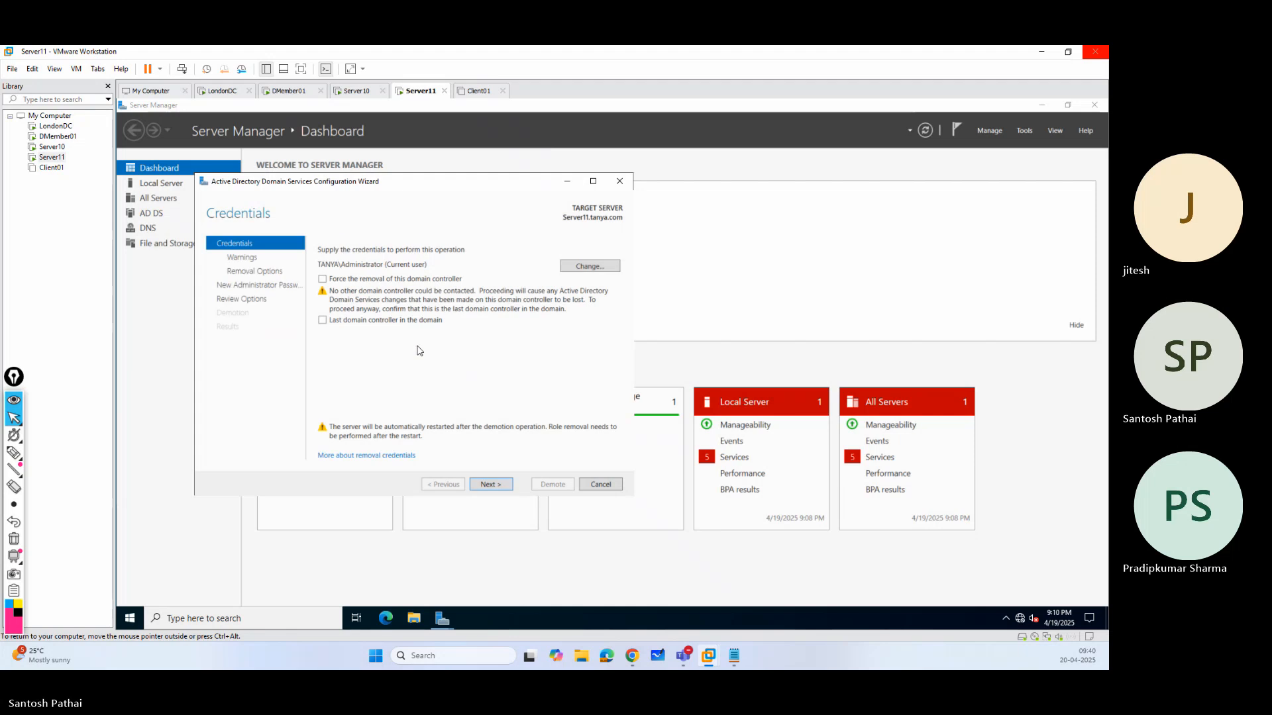
# Force the removal of the Server11 domain controller and agree to proceed with removal.
pyautogui.click(329, 321)
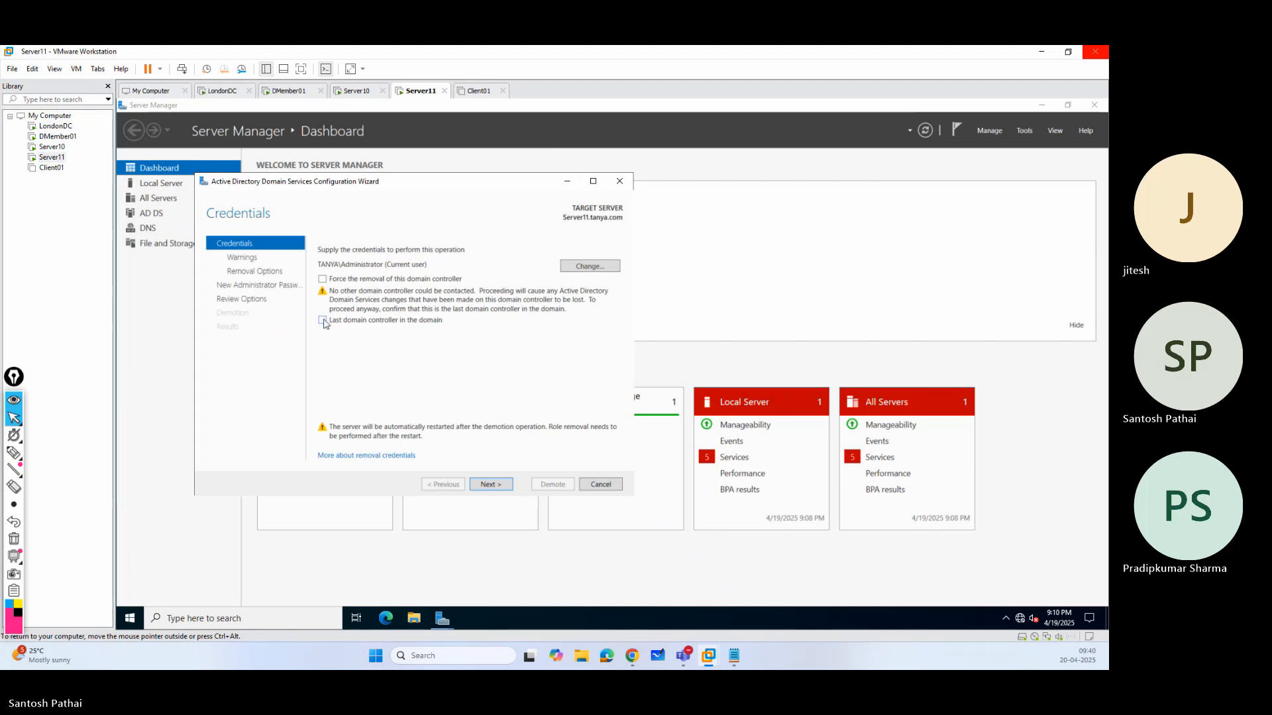
pyautogui.click(323, 279)
pyautogui.click(490, 484)
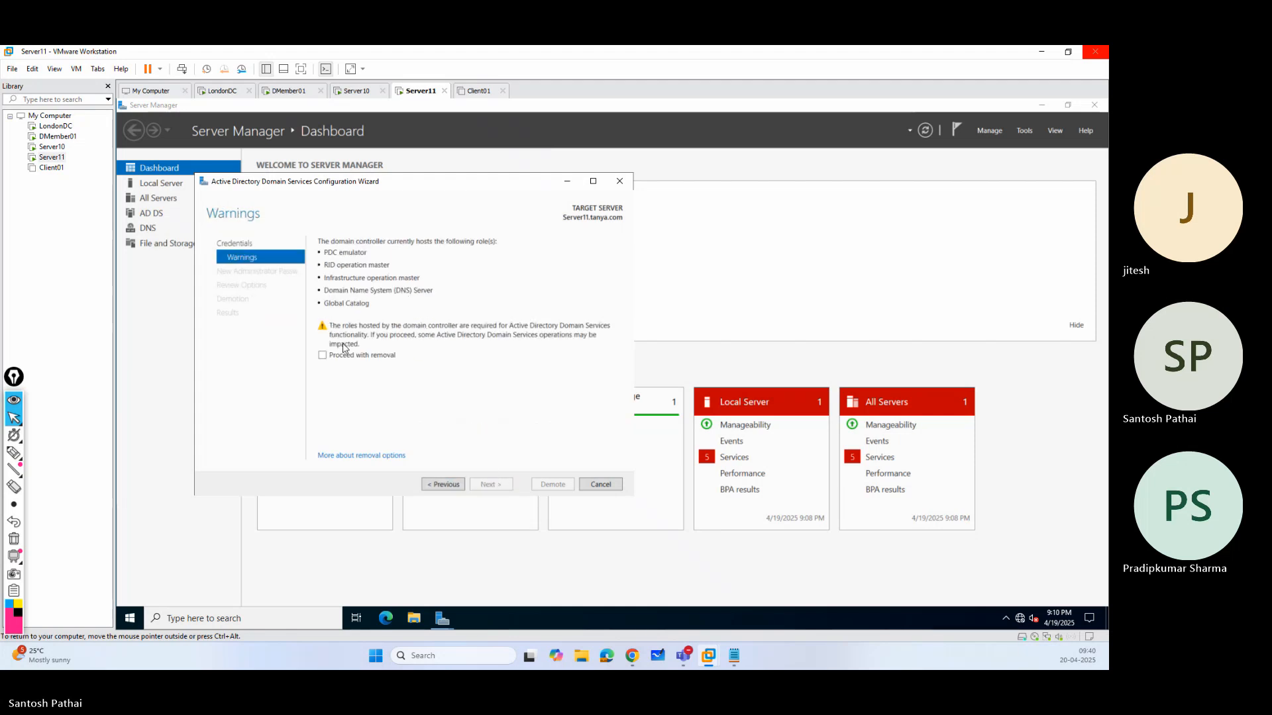
pyautogui.click(323, 355)
# Enter and confirm the new local Administrator password for Server11 and run its demotion.
pyautogui.click(490, 485)
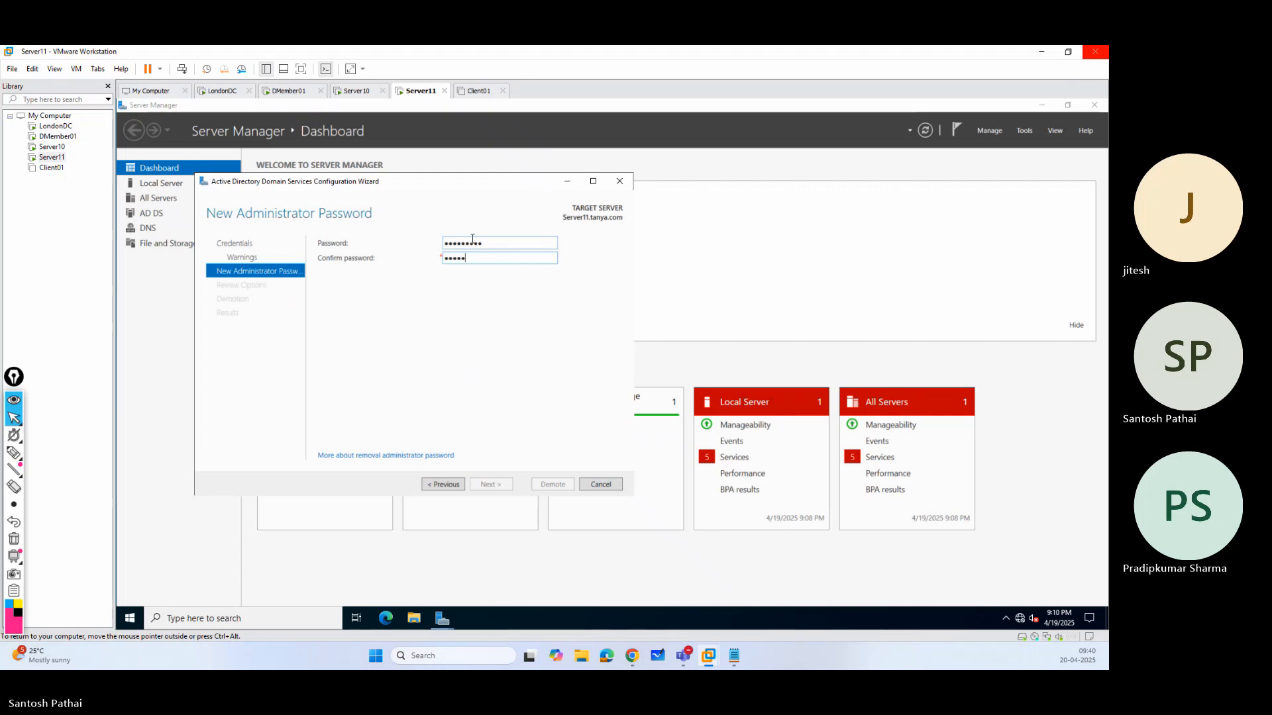
pyautogui.press('Return')
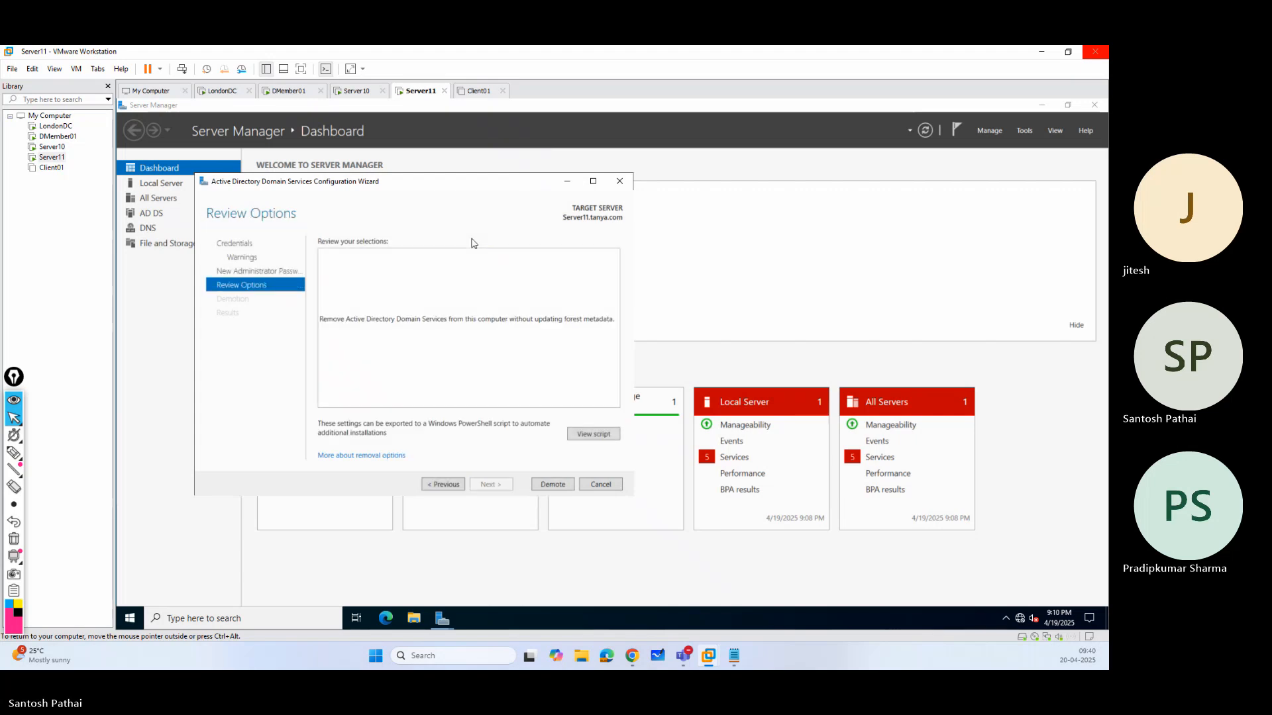
pyautogui.click(554, 482)
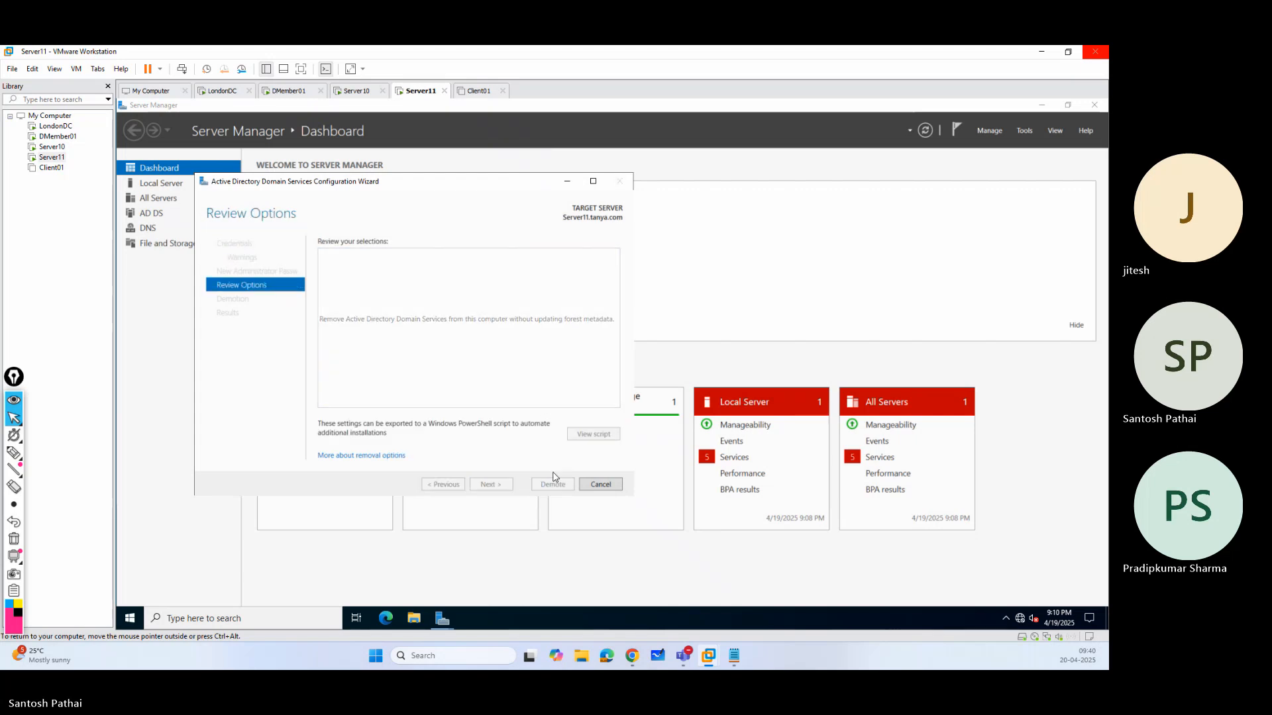
# Check the demotion progress on Server10 and dismiss the sign-out notice on Server11.
pyautogui.click(356, 91)
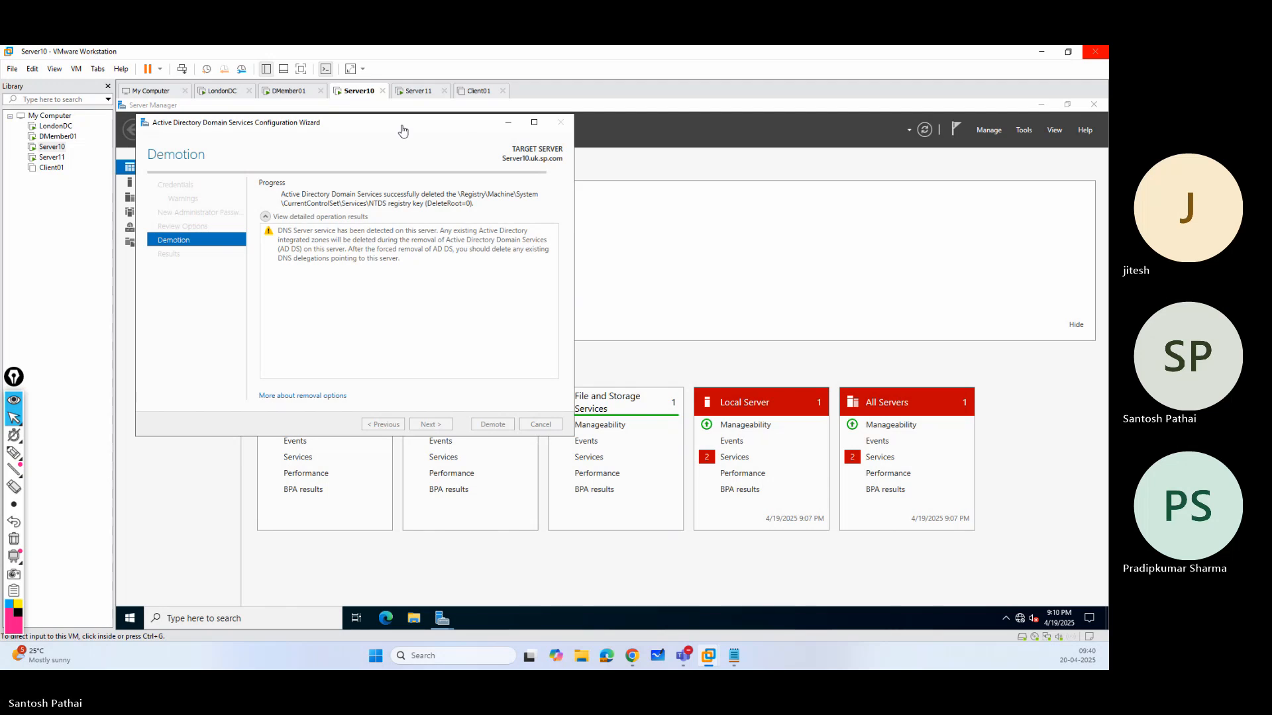
pyautogui.click(413, 91)
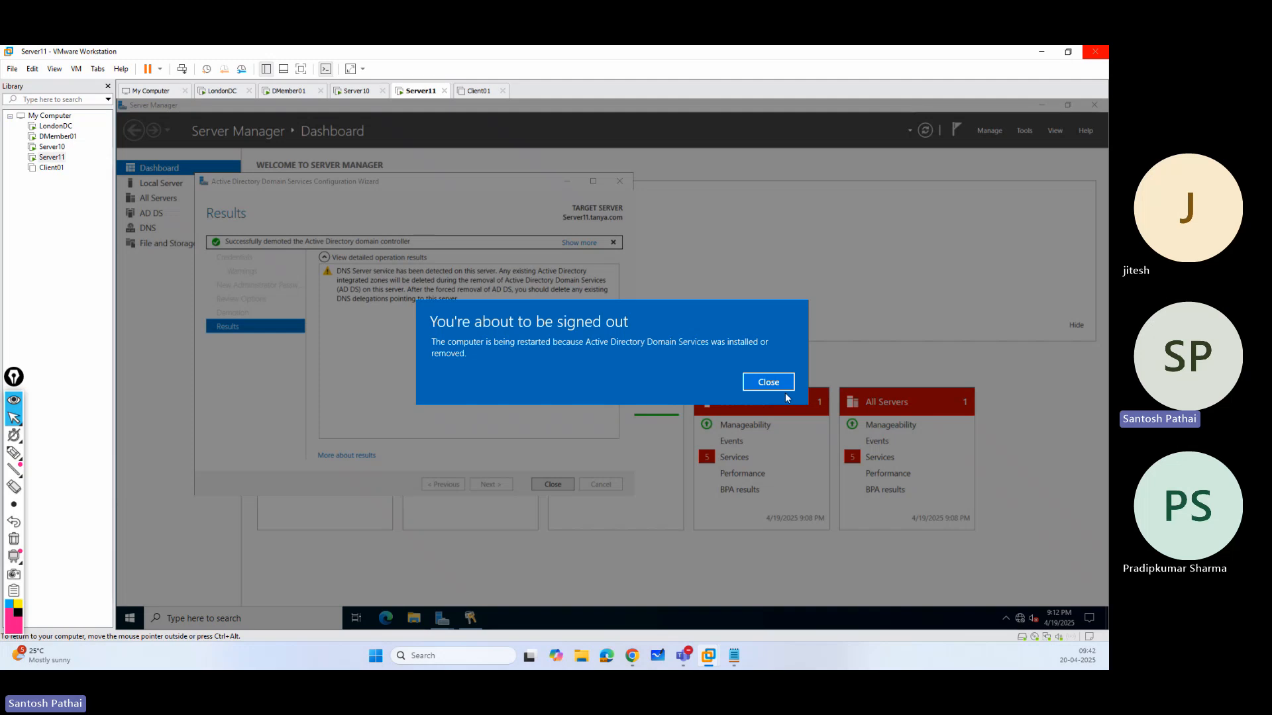
pyautogui.click(768, 382)
# Sign in to the restarted Server10 as the local Administrator with the account password.
pyautogui.click(358, 91)
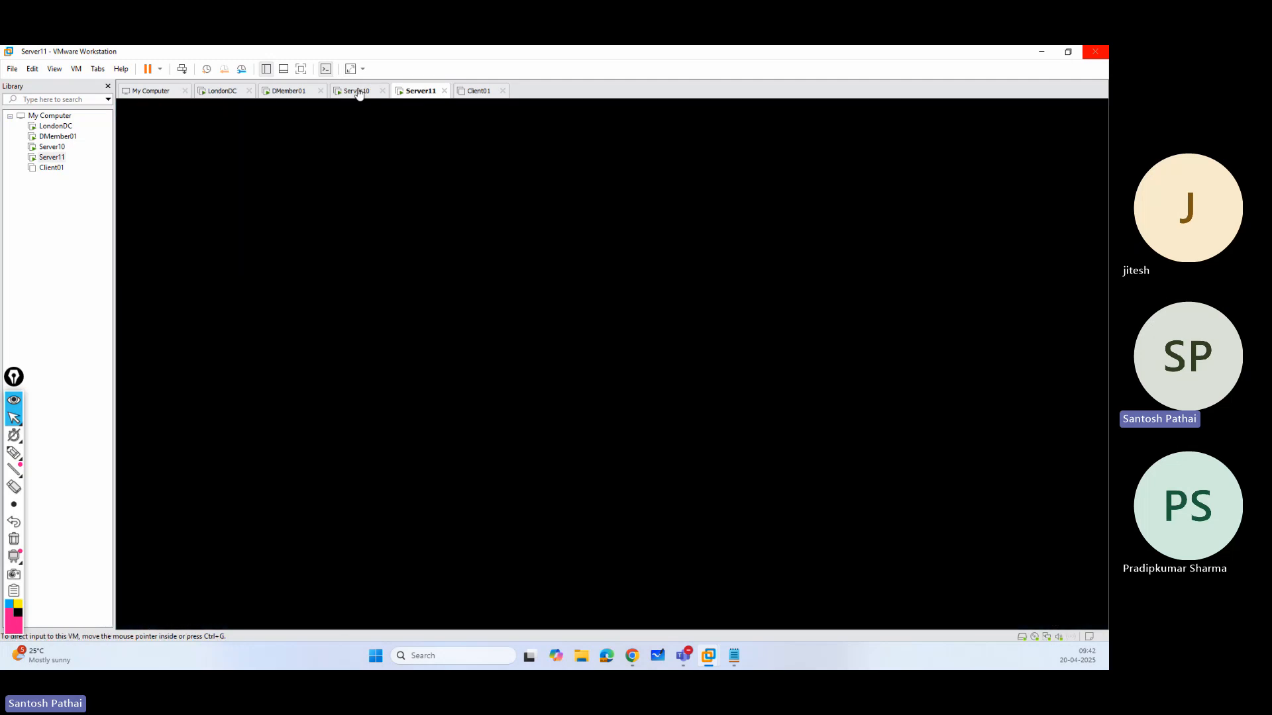
pyautogui.click(181, 69)
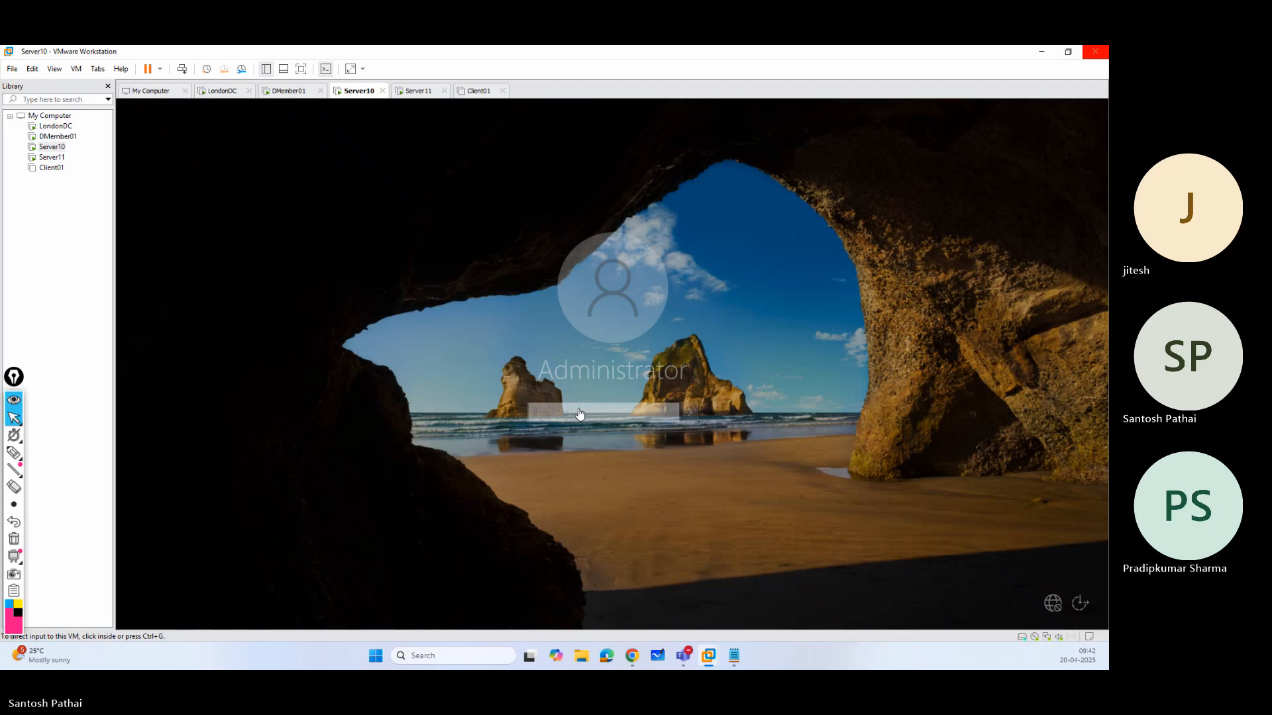
pyautogui.click(579, 414)
pyautogui.write('•')
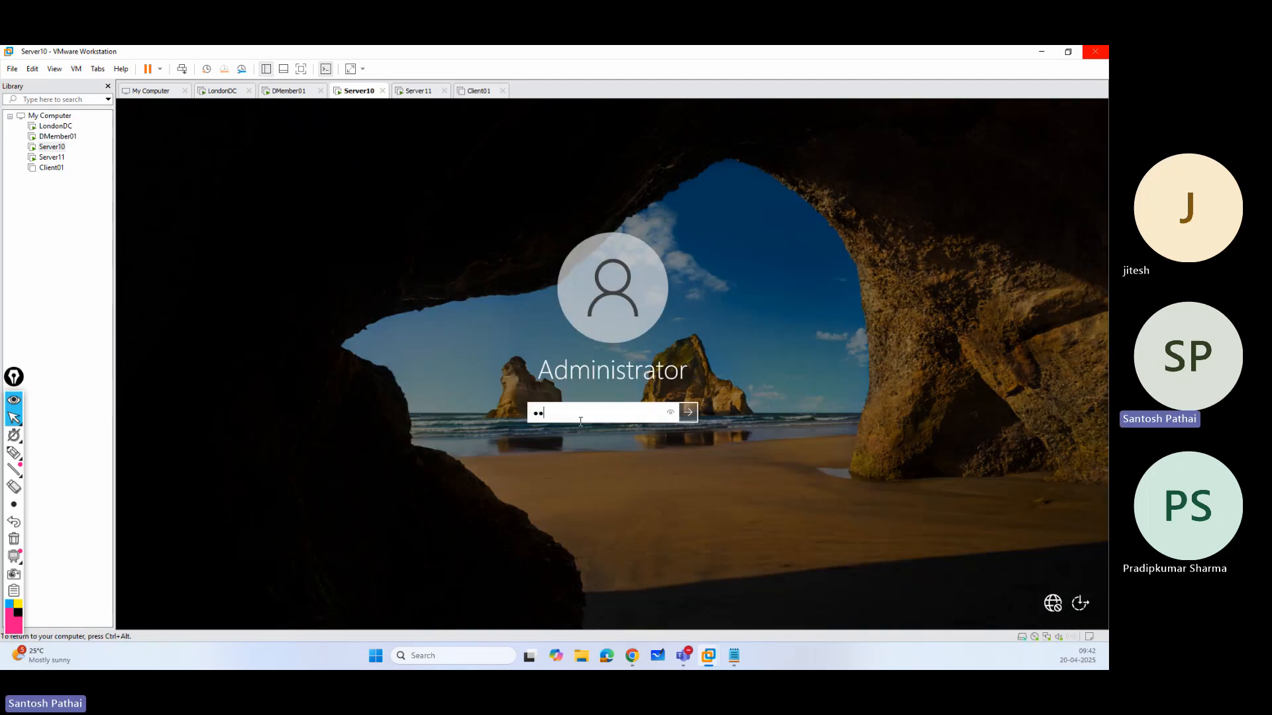
pyautogui.write('••••••')
pyautogui.press('Return')
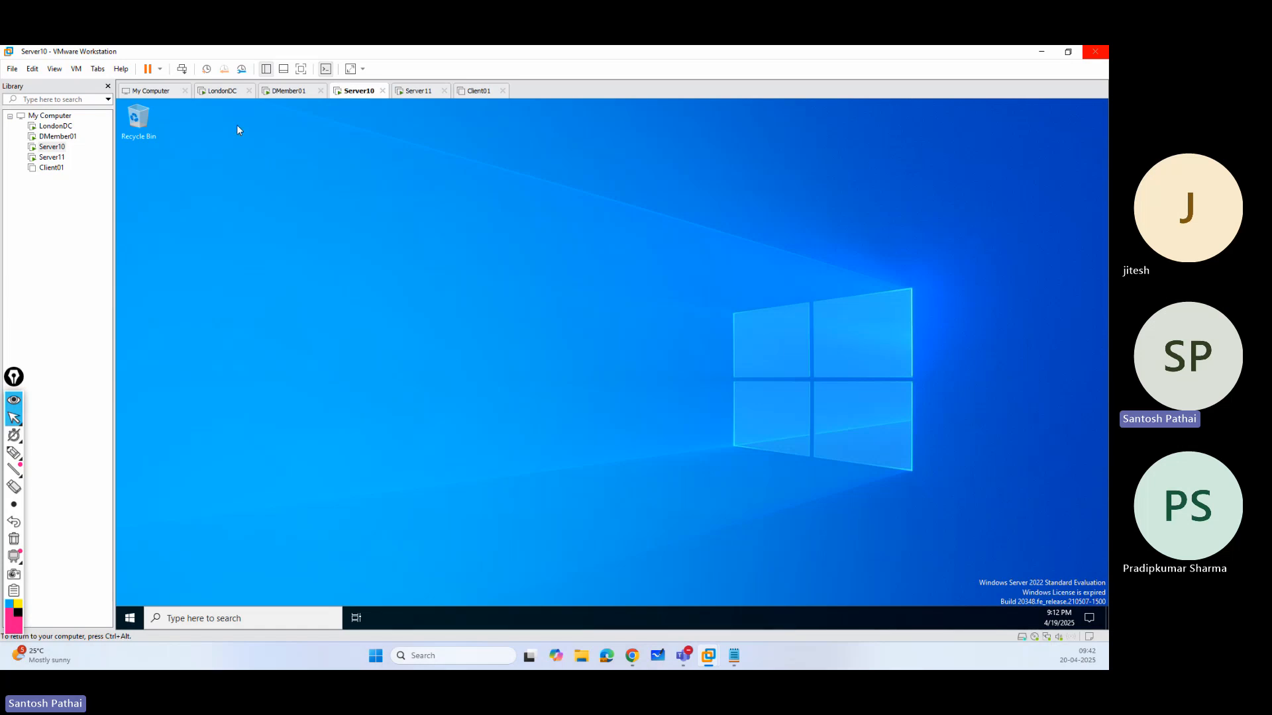
# Check the restart of Server11, then examine the sp.com domain tree and uk.sp.com options in Active Directory Domains and Trusts on LondonDC.
pyautogui.click(419, 92)
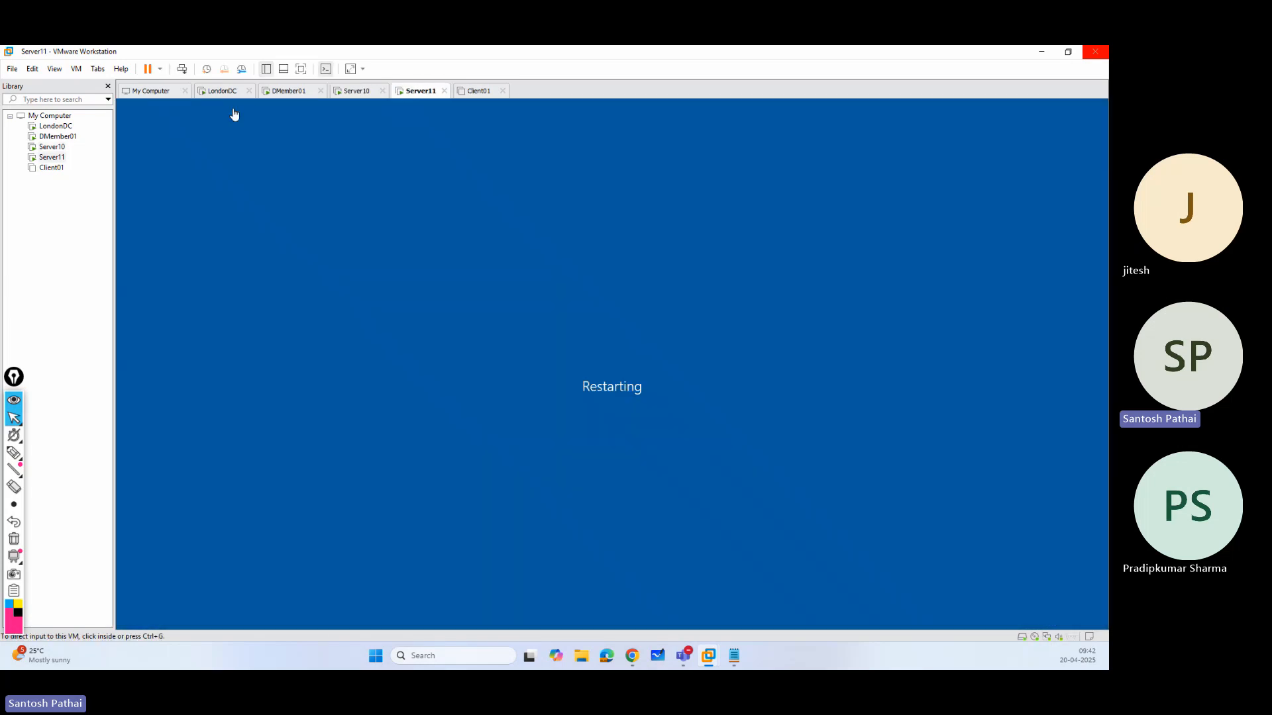
pyautogui.click(226, 92)
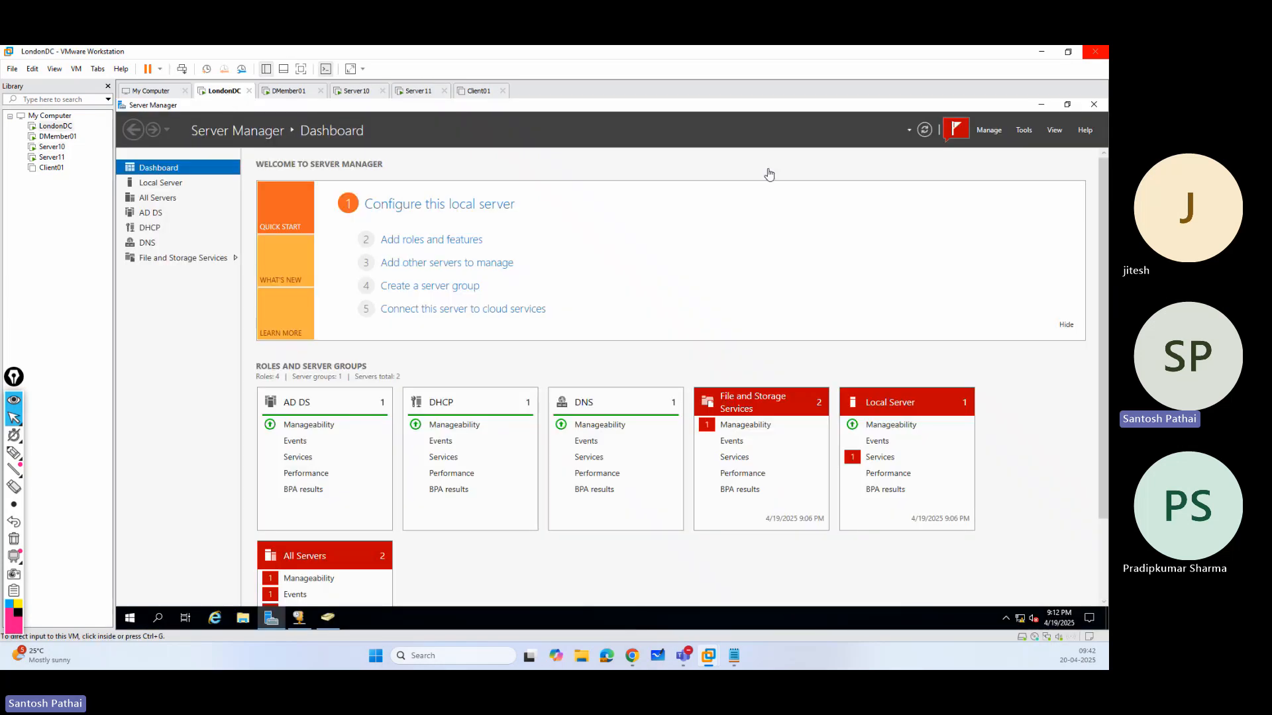
pyautogui.click(1024, 130)
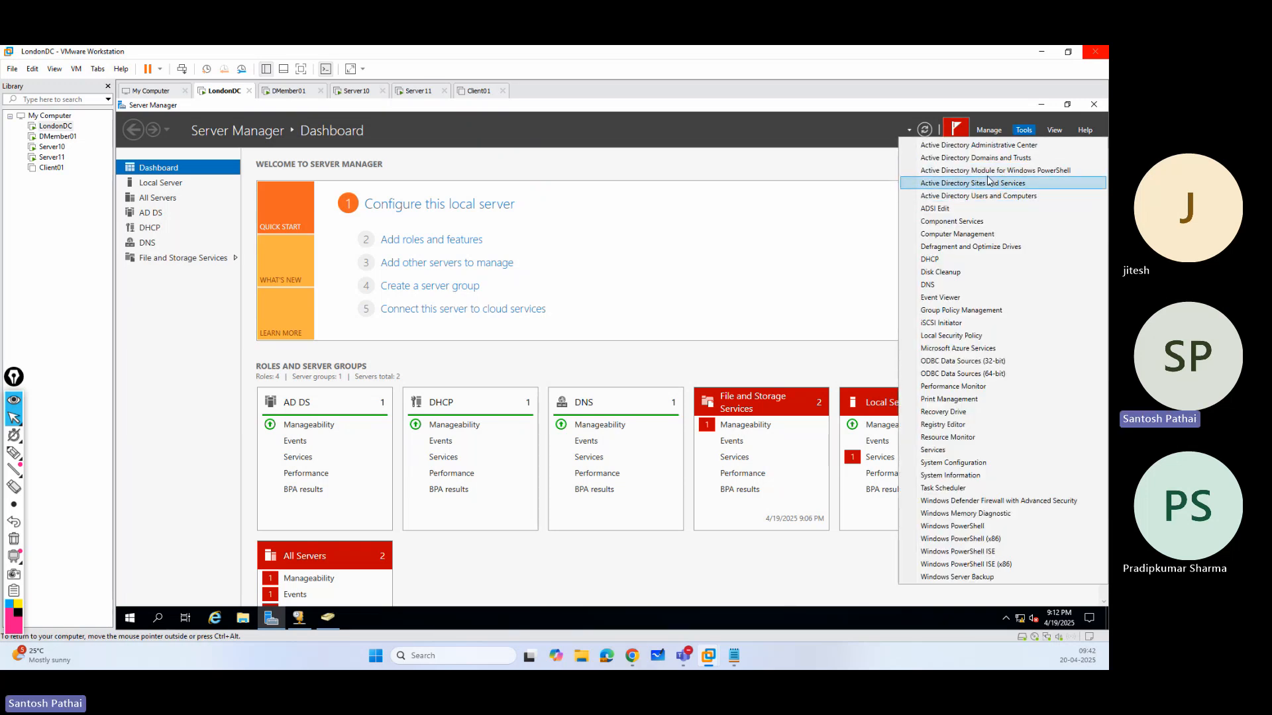
pyautogui.click(989, 159)
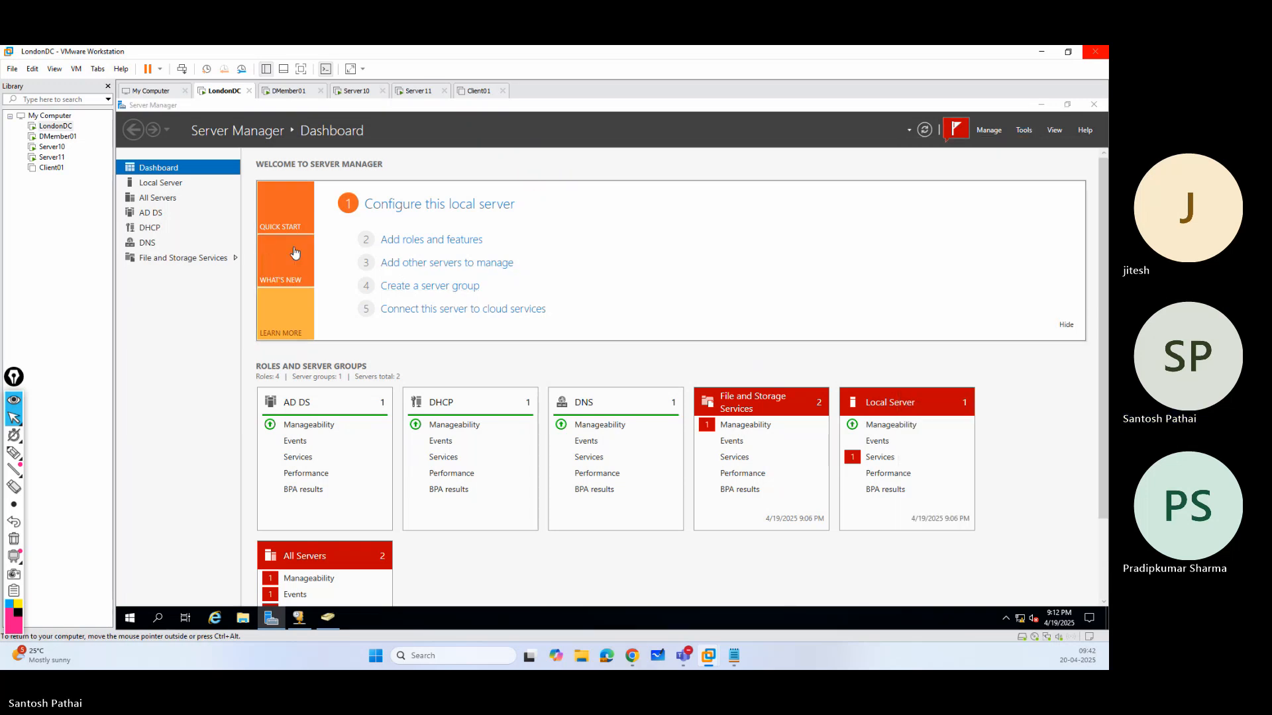
pyautogui.click(142, 177)
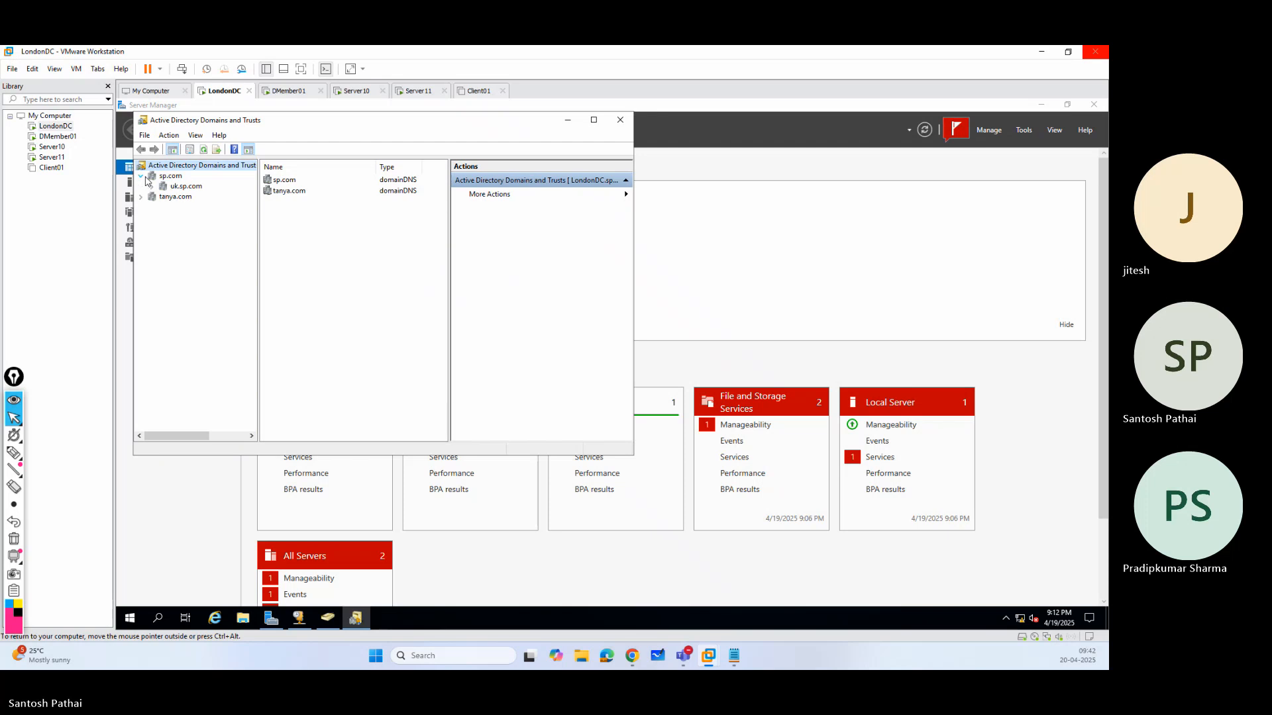
pyautogui.click(185, 188)
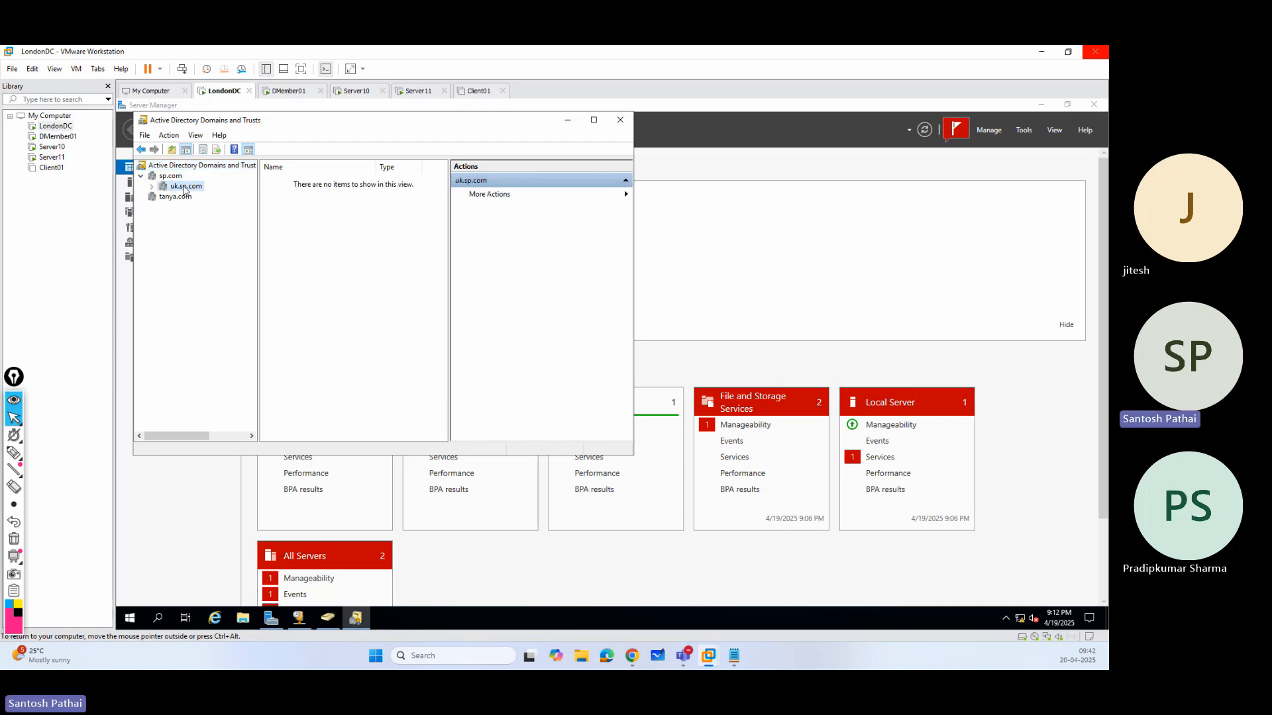
pyautogui.rightClick(184, 188)
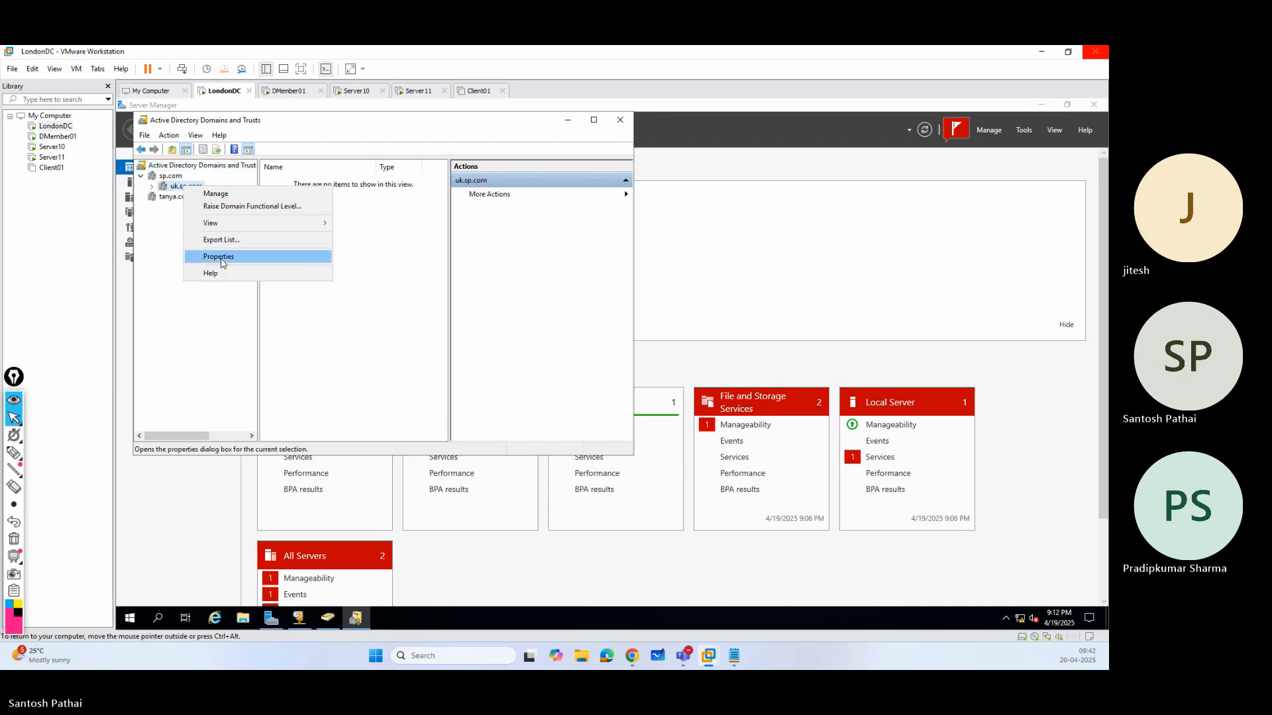
pyautogui.click(201, 337)
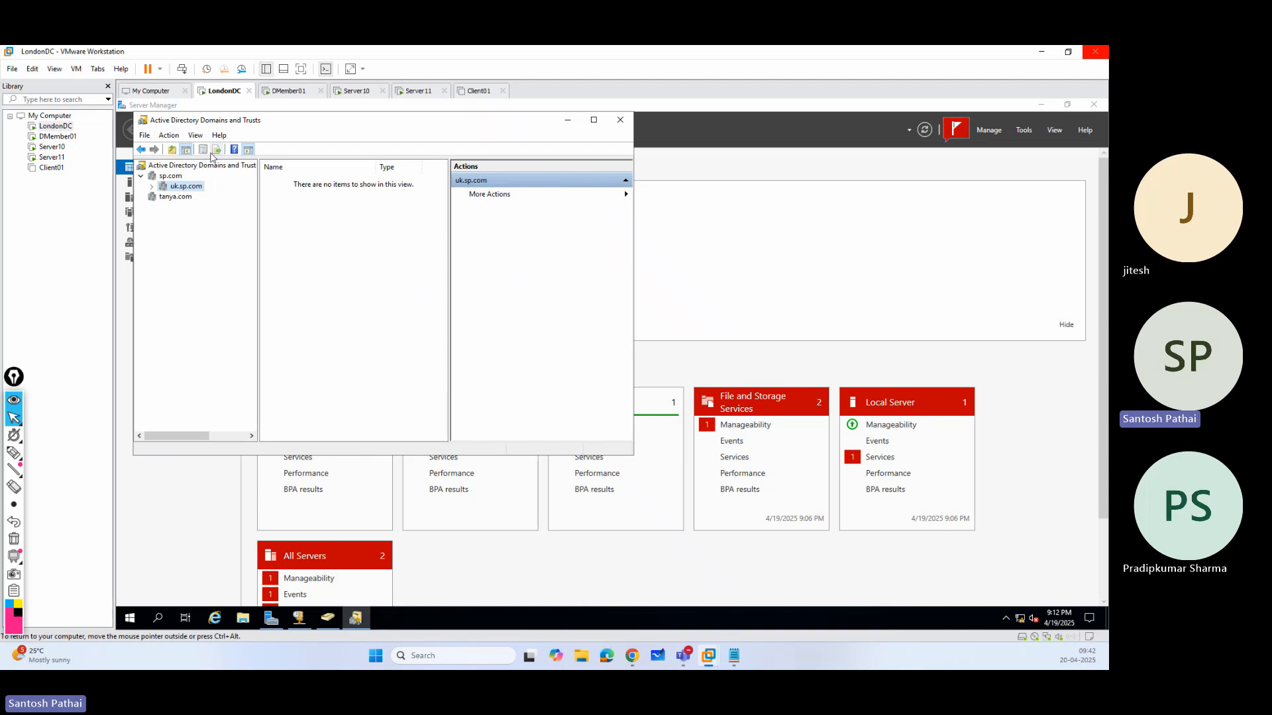
# Sign in to DMember01 as the sp.com domain administrator with the account password.
pyautogui.click(295, 93)
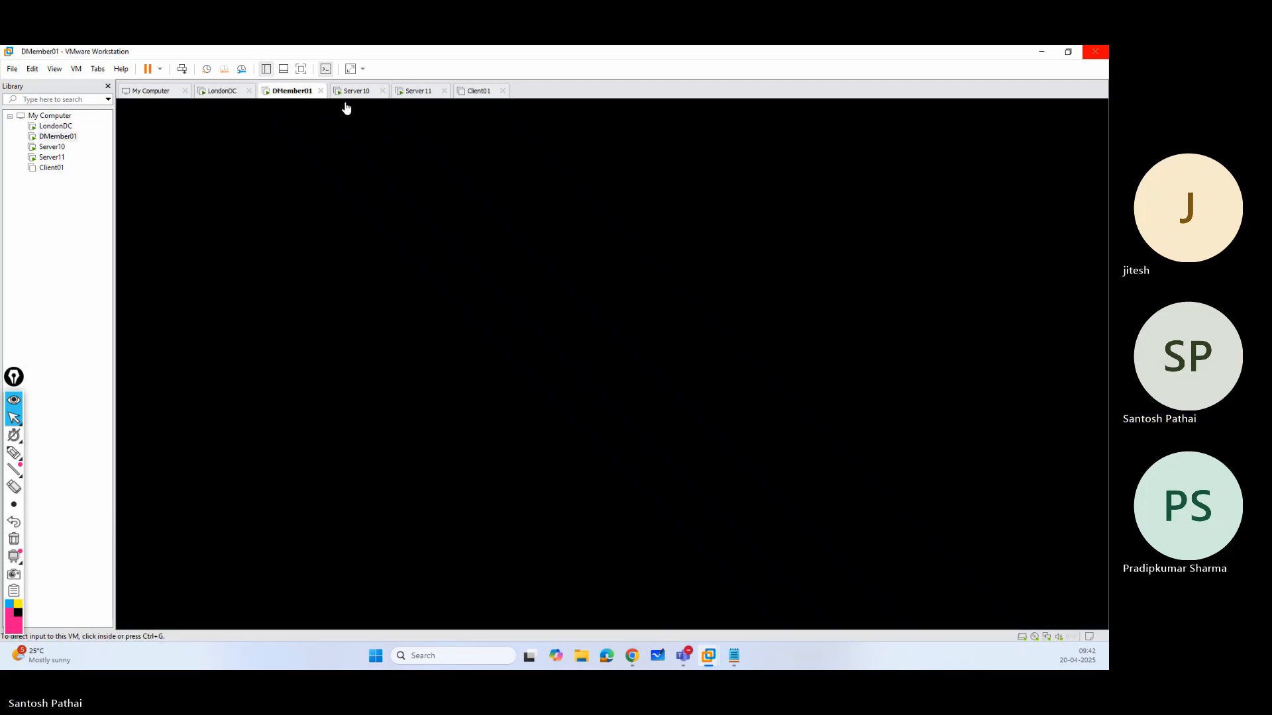
pyautogui.click(362, 94)
pyautogui.click(296, 91)
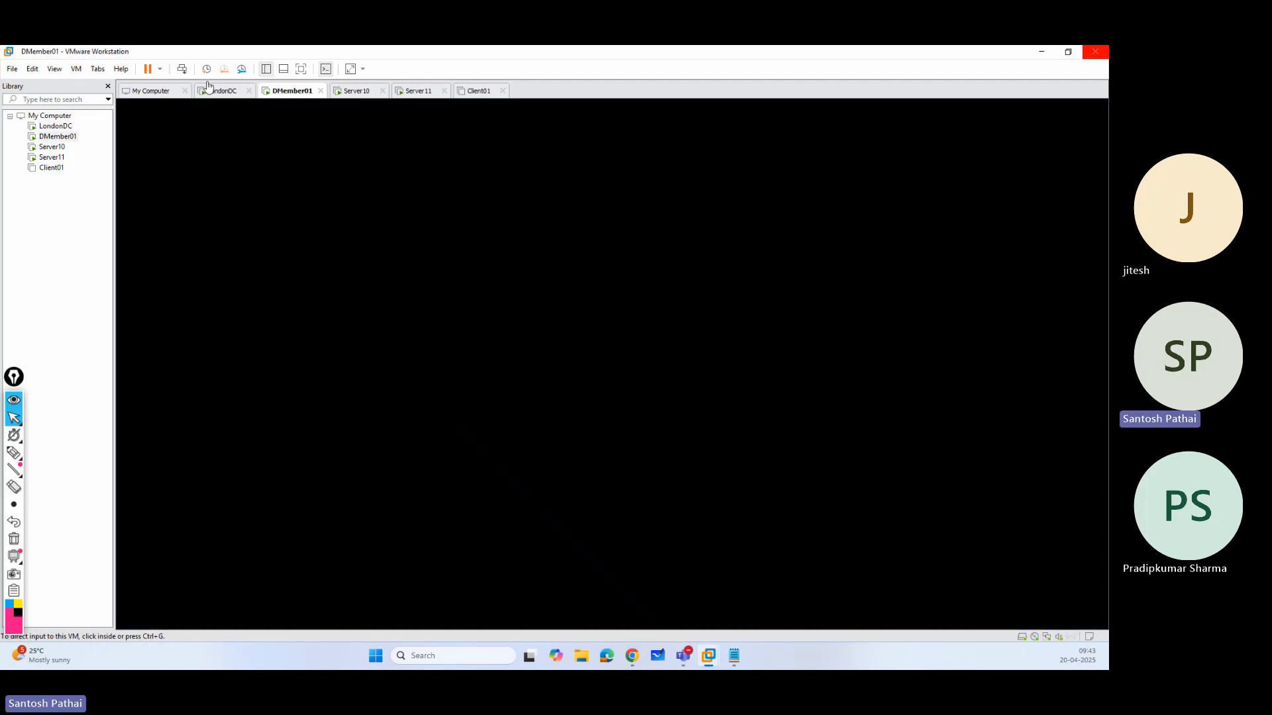
pyautogui.click(182, 70)
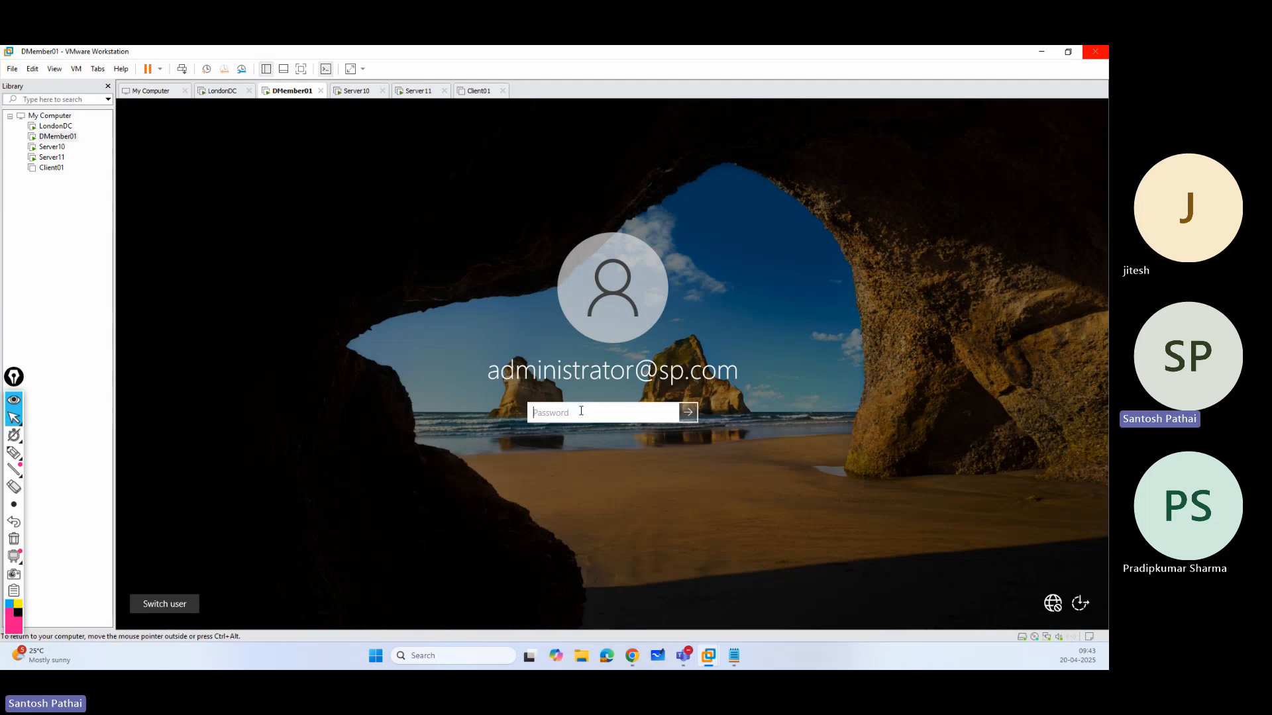
pyautogui.write('••••••••')
pyautogui.press('Return')
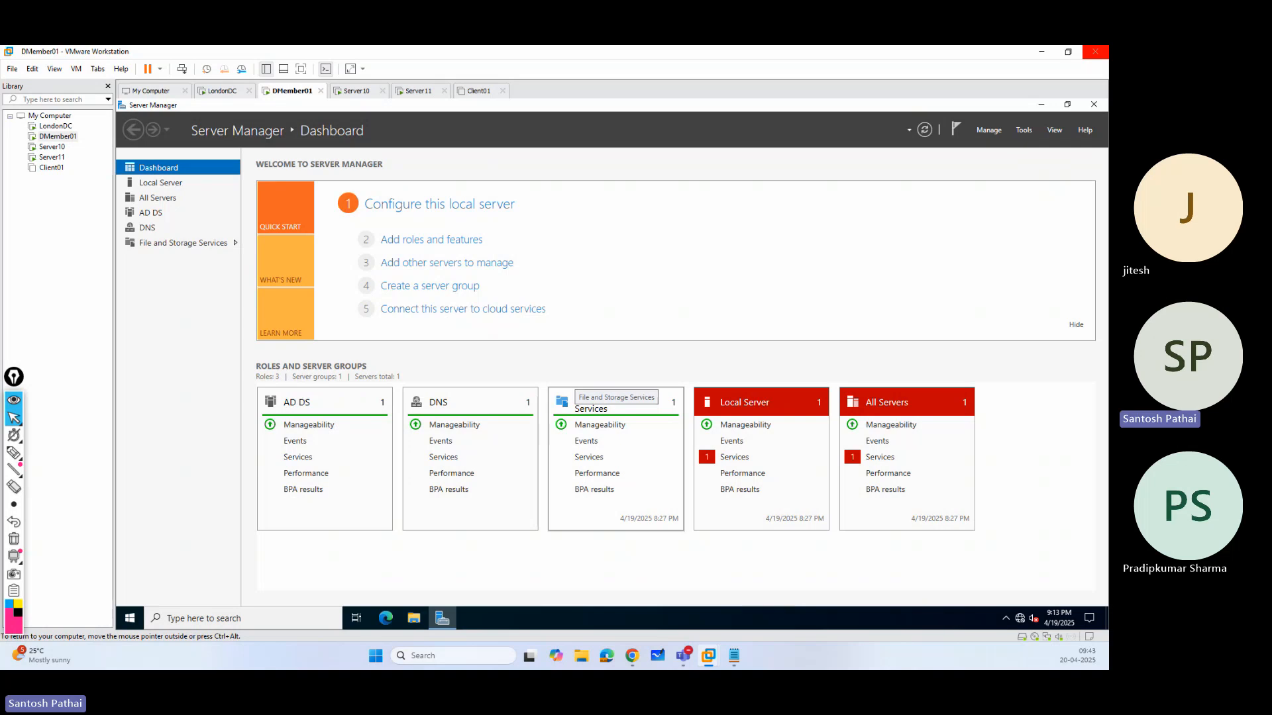
# Run net accounts in a Command Prompt on DMember01 to check its server role, and exit the prompt.
pyautogui.click(1023, 129)
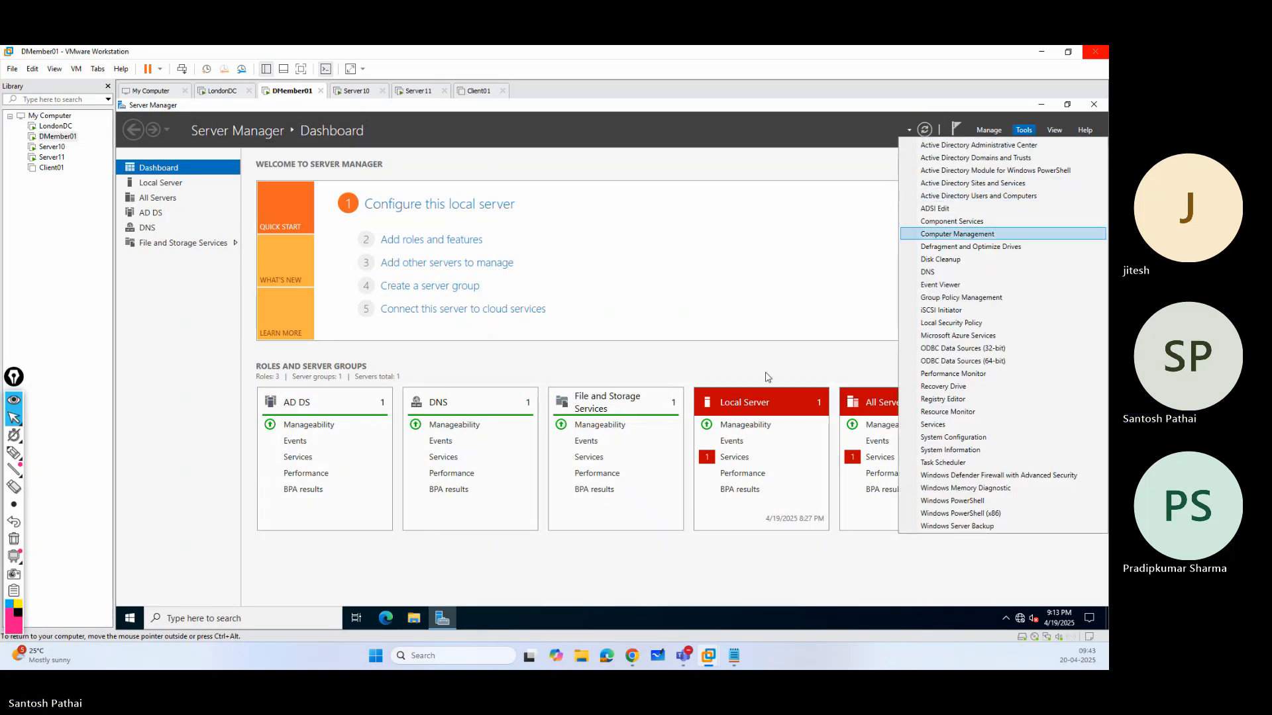
pyautogui.press('super+r')
pyautogui.press('Return')
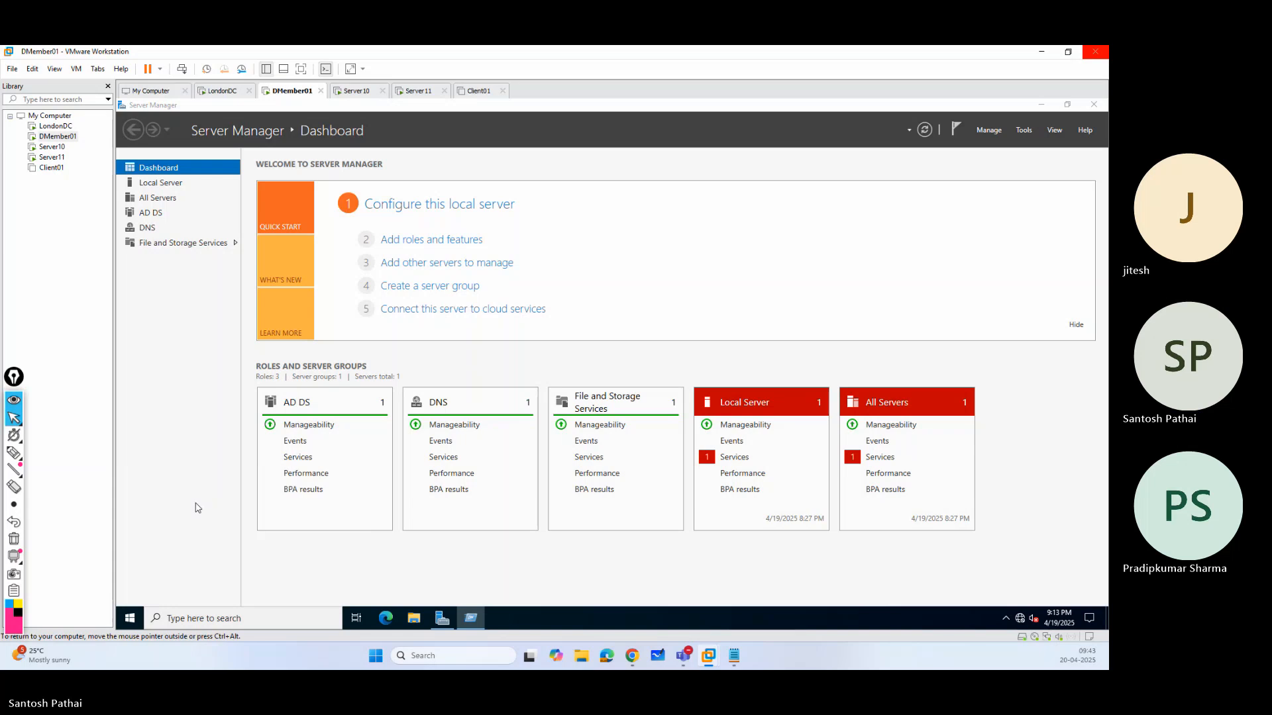
pyautogui.write('net account')
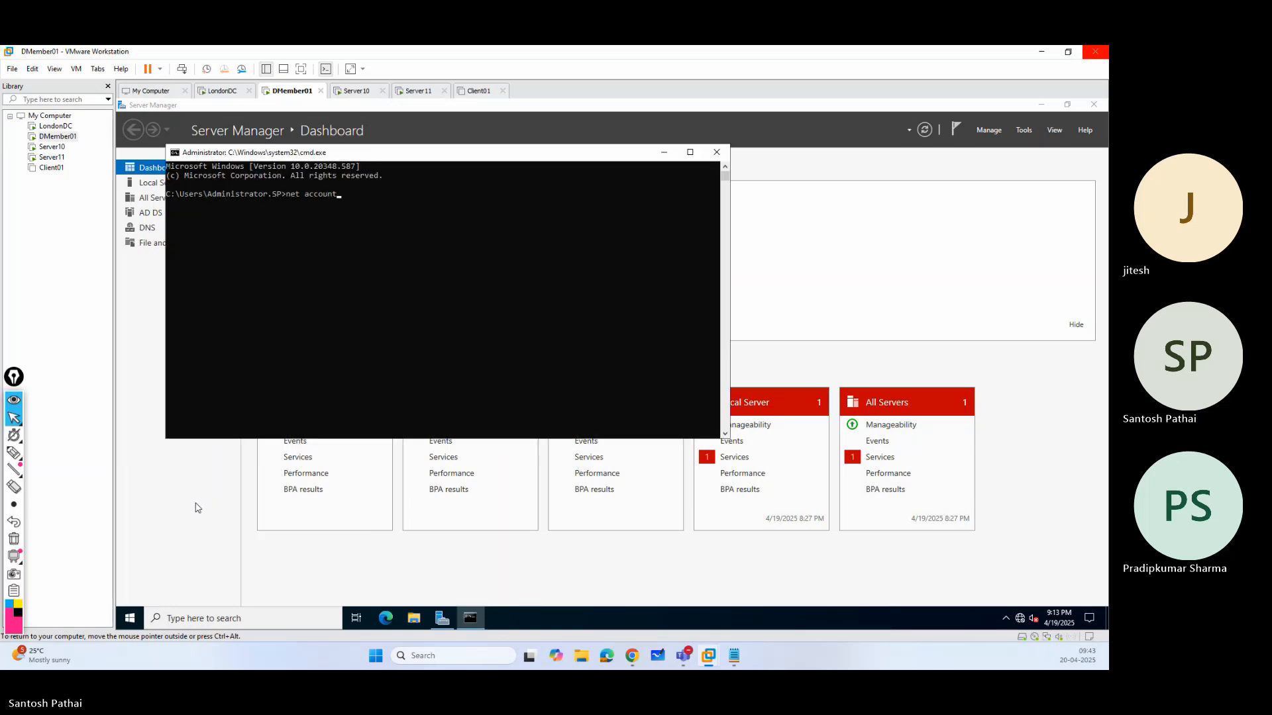
pyautogui.write('s')
pyautogui.press('Return')
pyautogui.write('exit')
pyautogui.press('Return')
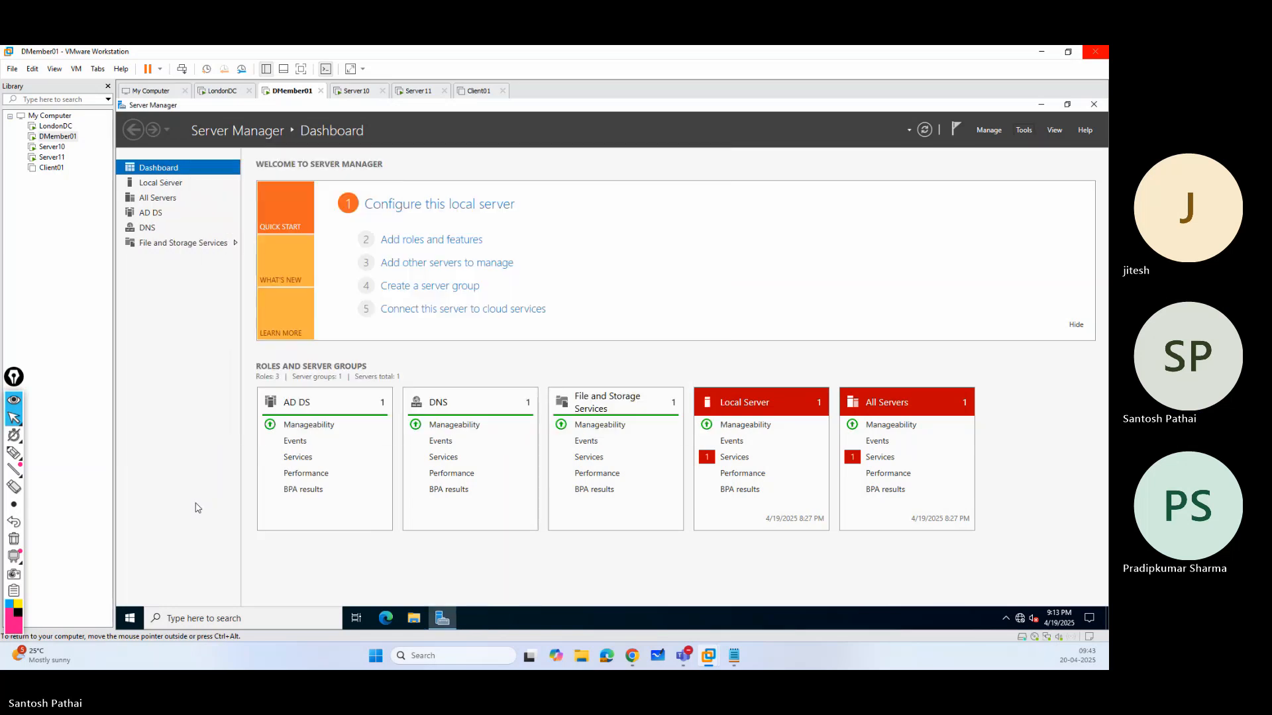
# Start removing roles on Server10 and mark DNS Server and Active Directory Domain Services for removal with their management tools.
pyautogui.click(355, 94)
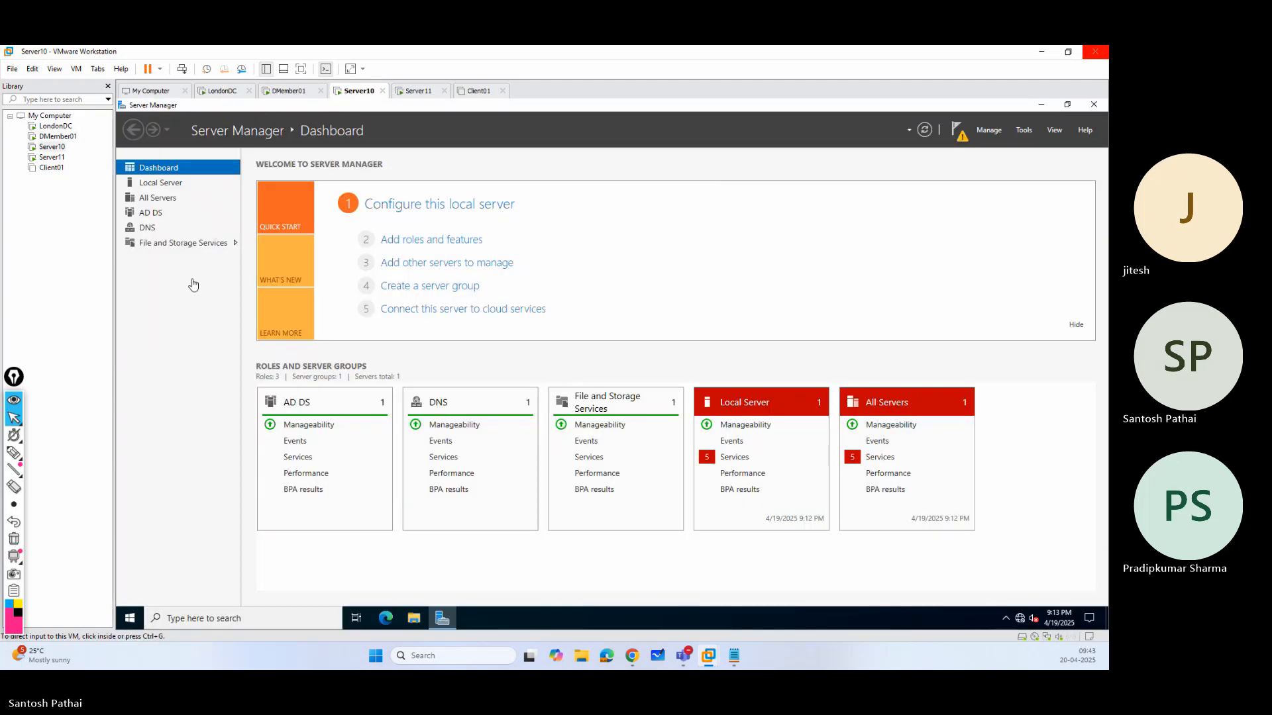
pyautogui.click(990, 129)
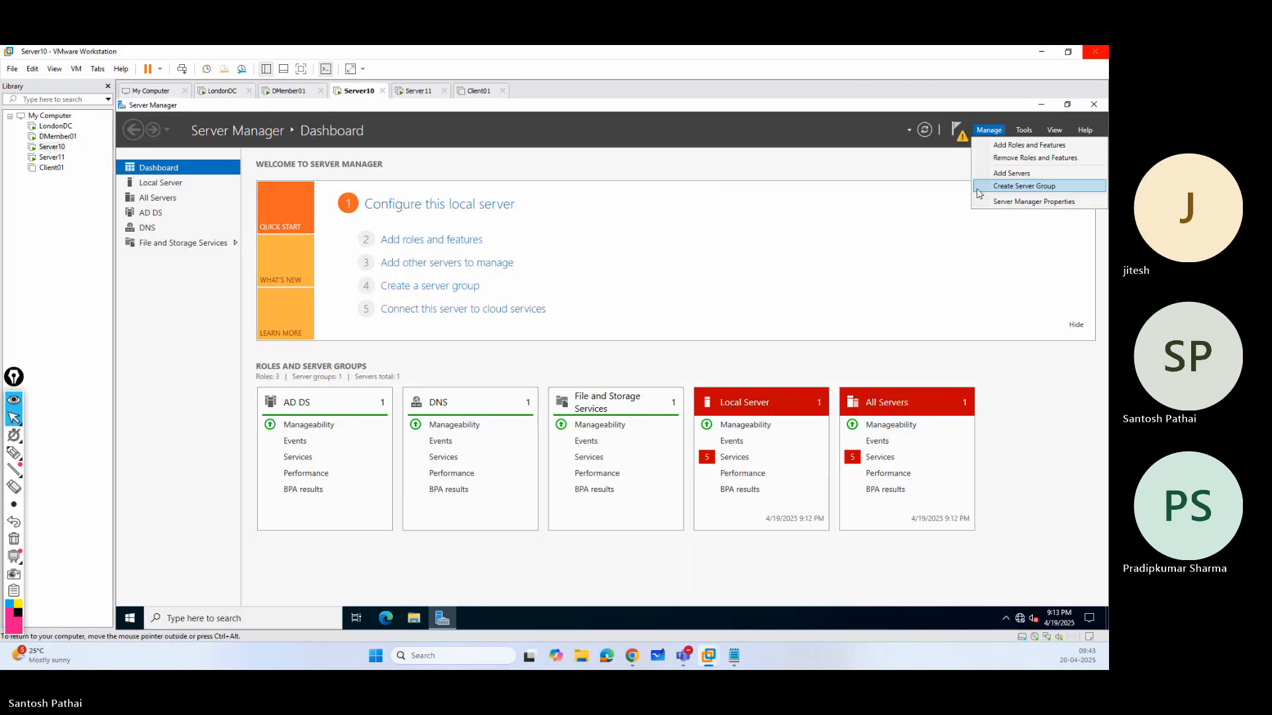
pyautogui.click(1004, 159)
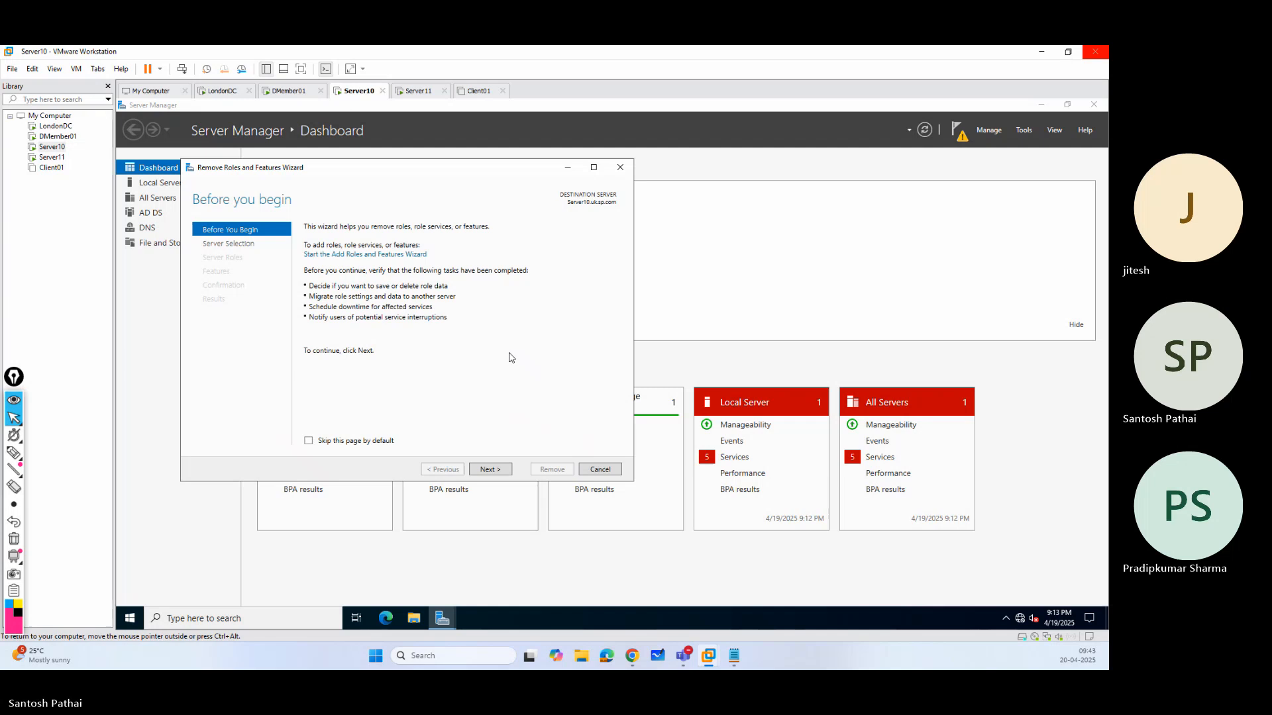
pyautogui.click(499, 470)
pyautogui.click(498, 470)
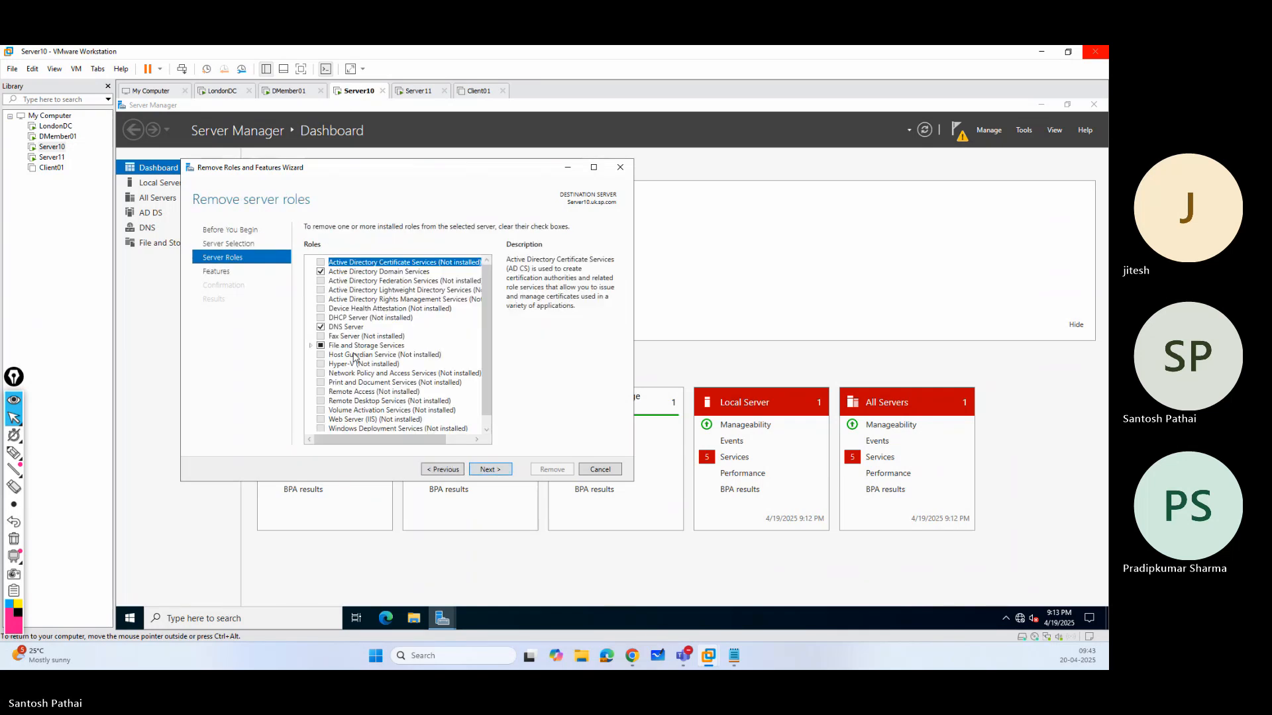
pyautogui.click(321, 327)
pyautogui.click(434, 414)
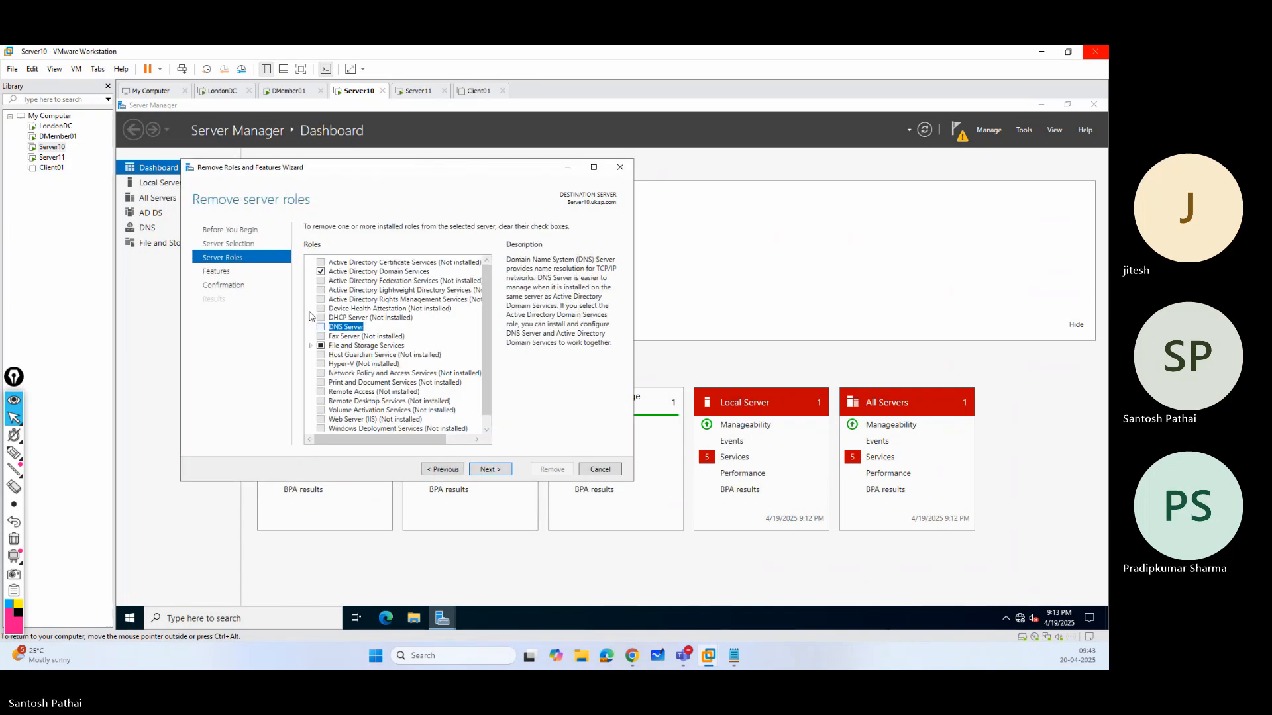
pyautogui.click(320, 272)
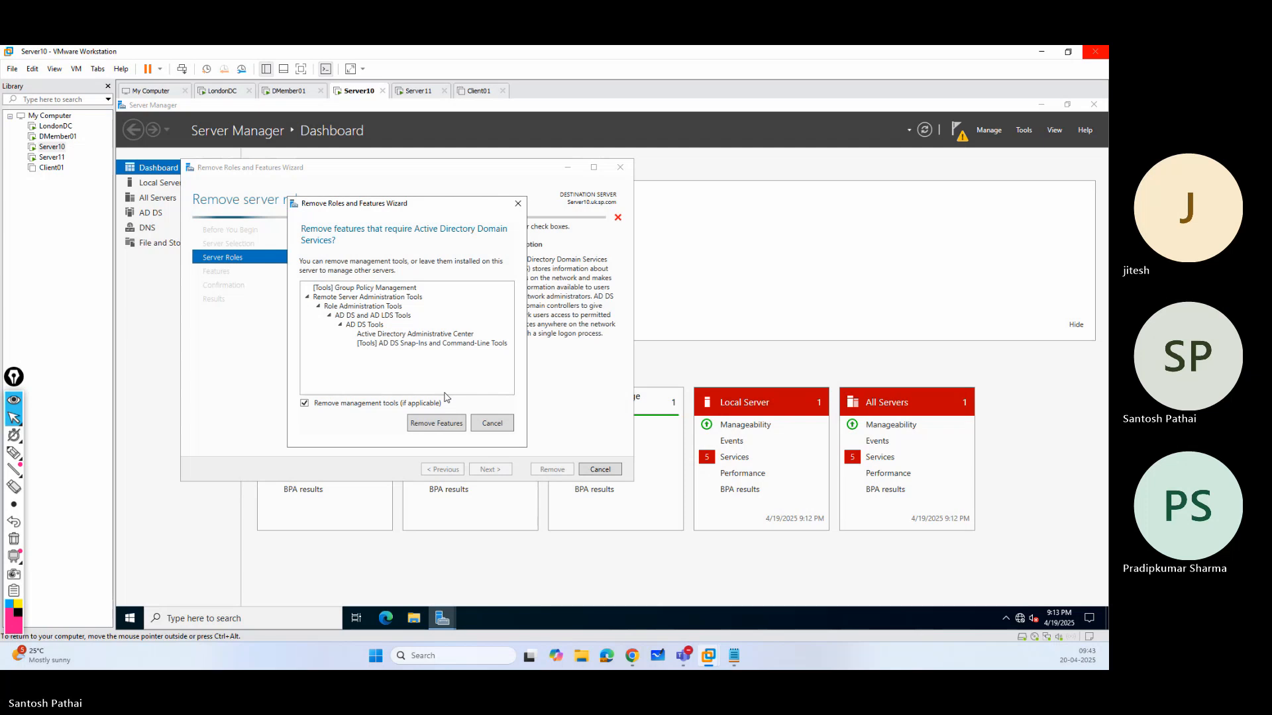
pyautogui.click(436, 423)
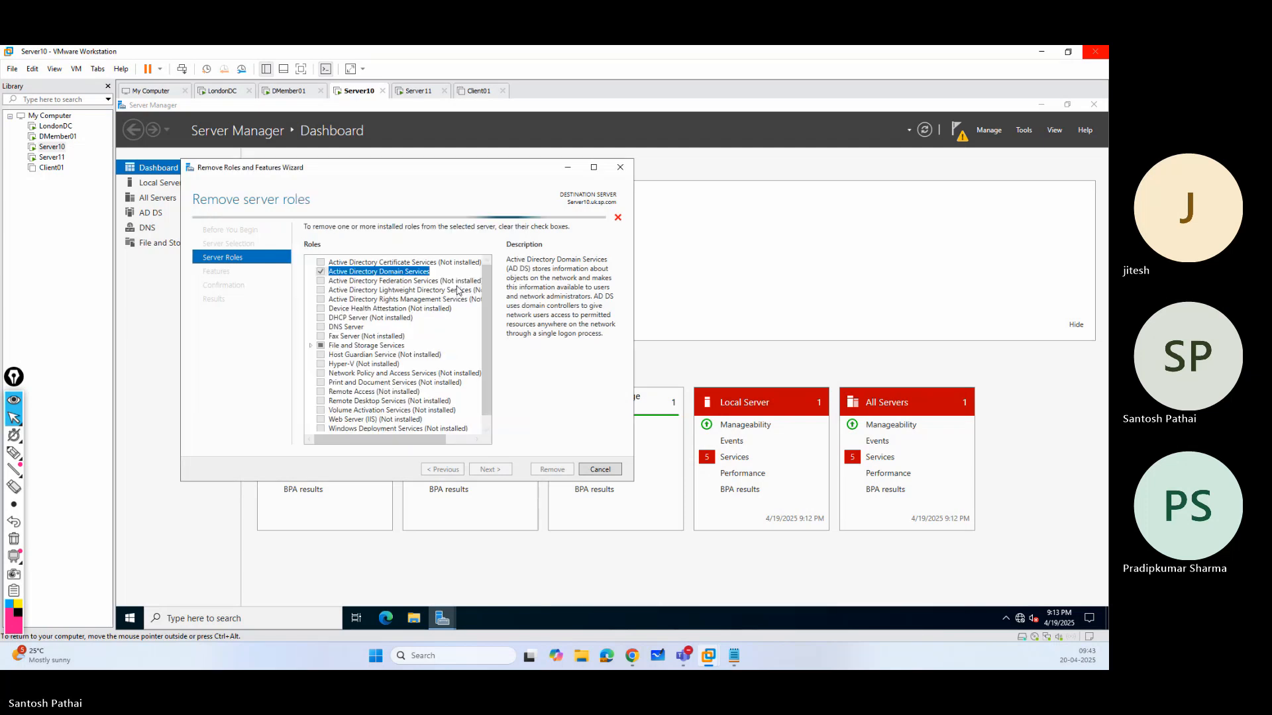
# Sign in to the restarted Server11 as the local Administrator with the account password.
pyautogui.click(421, 90)
pyautogui.click(181, 69)
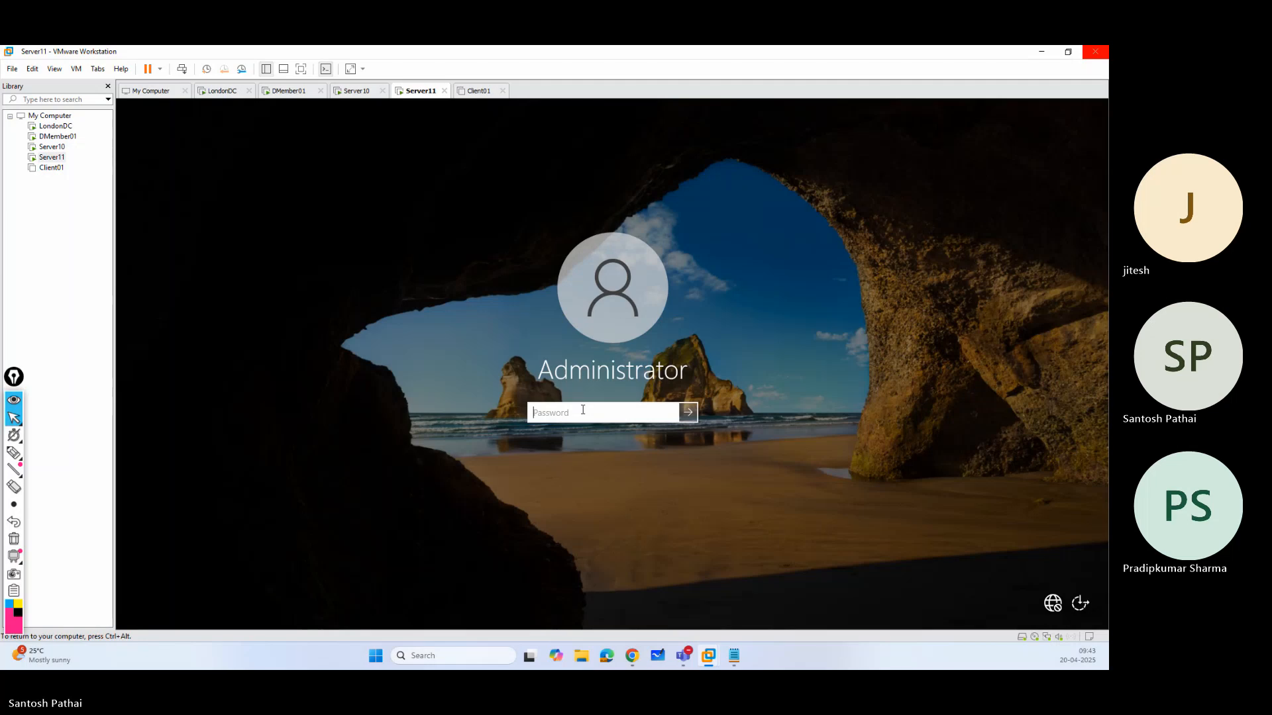
pyautogui.write('********')
pyautogui.press('Return')
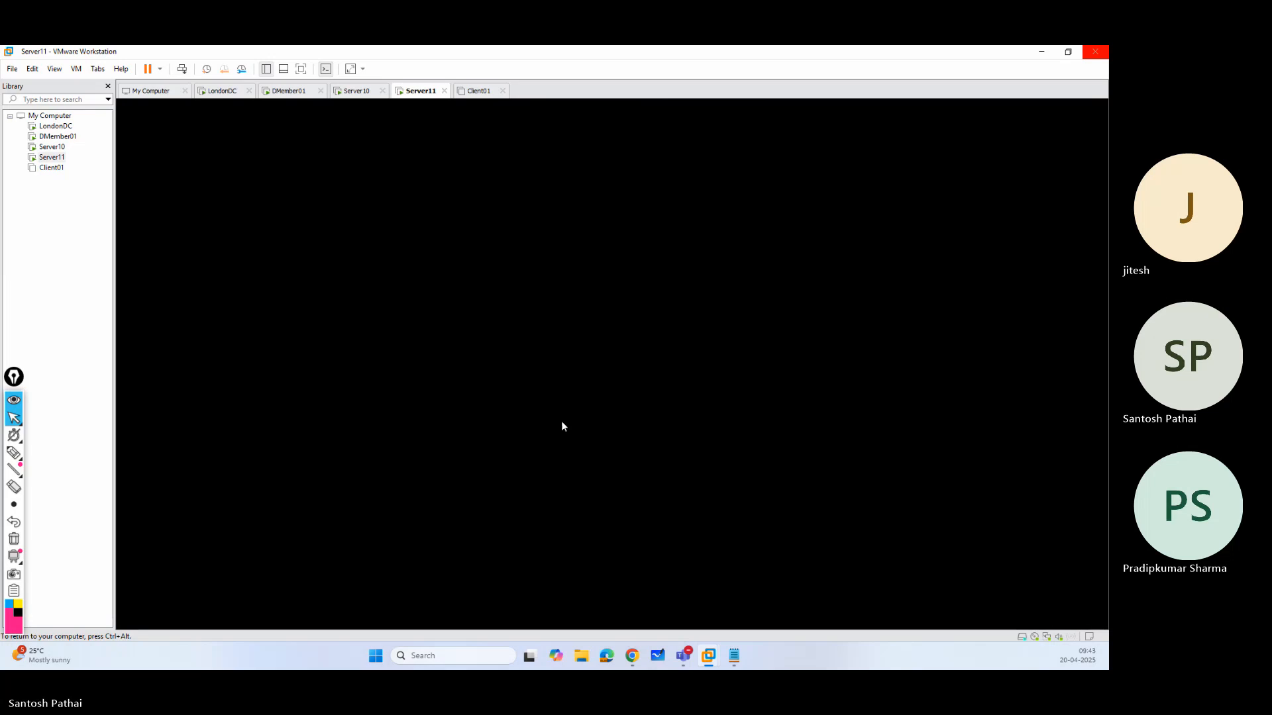
# Keep the remaining features on Server10 and run the removal of the selected roles and management tools.
pyautogui.click(353, 92)
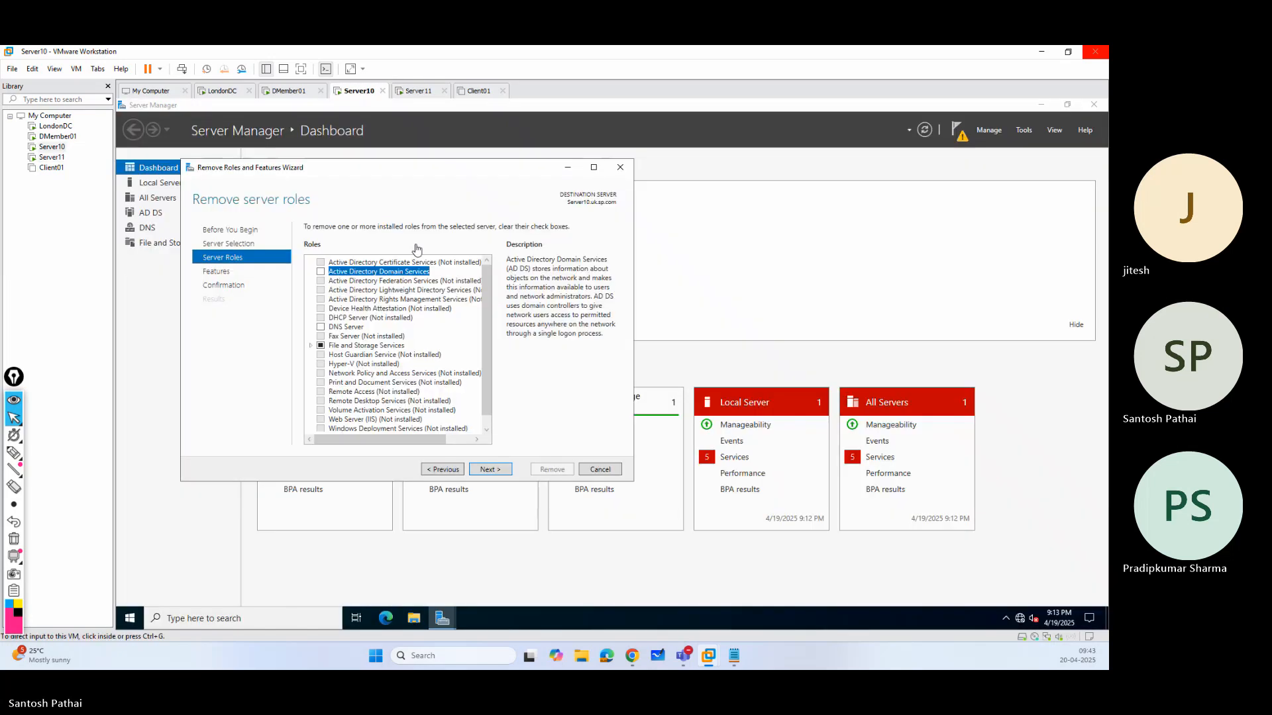
pyautogui.click(497, 470)
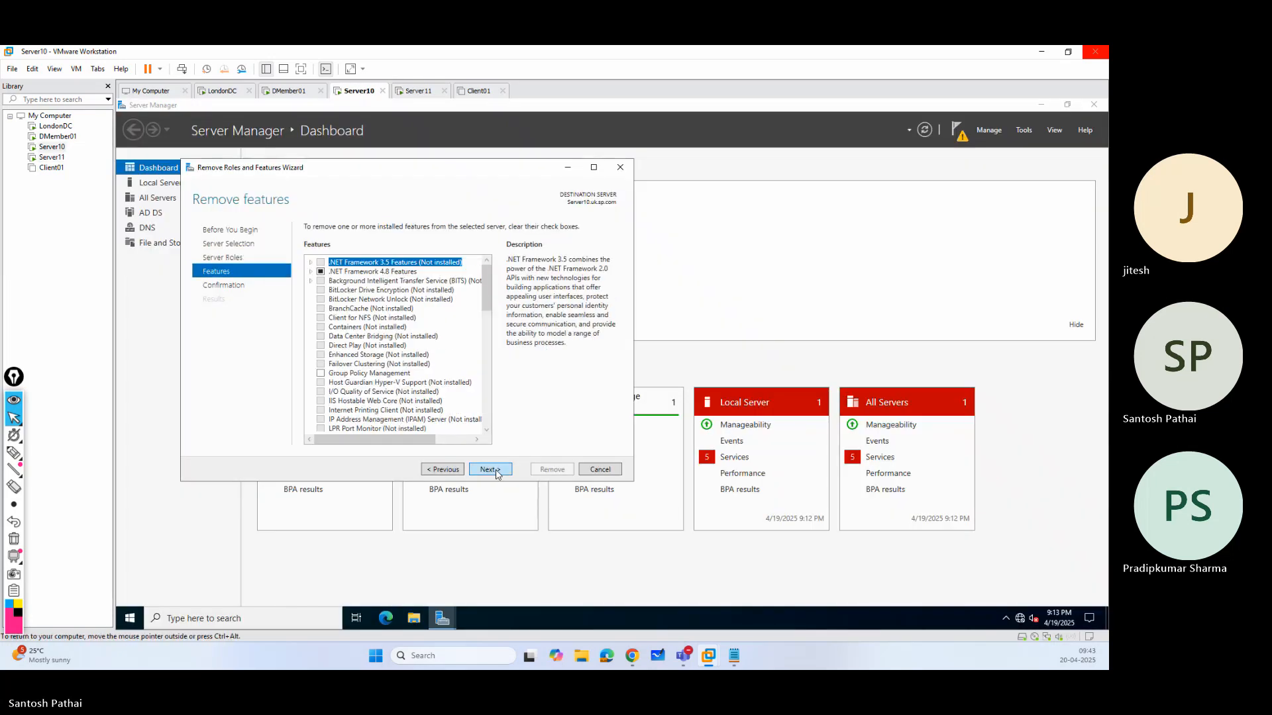
pyautogui.click(496, 470)
pyautogui.click(539, 473)
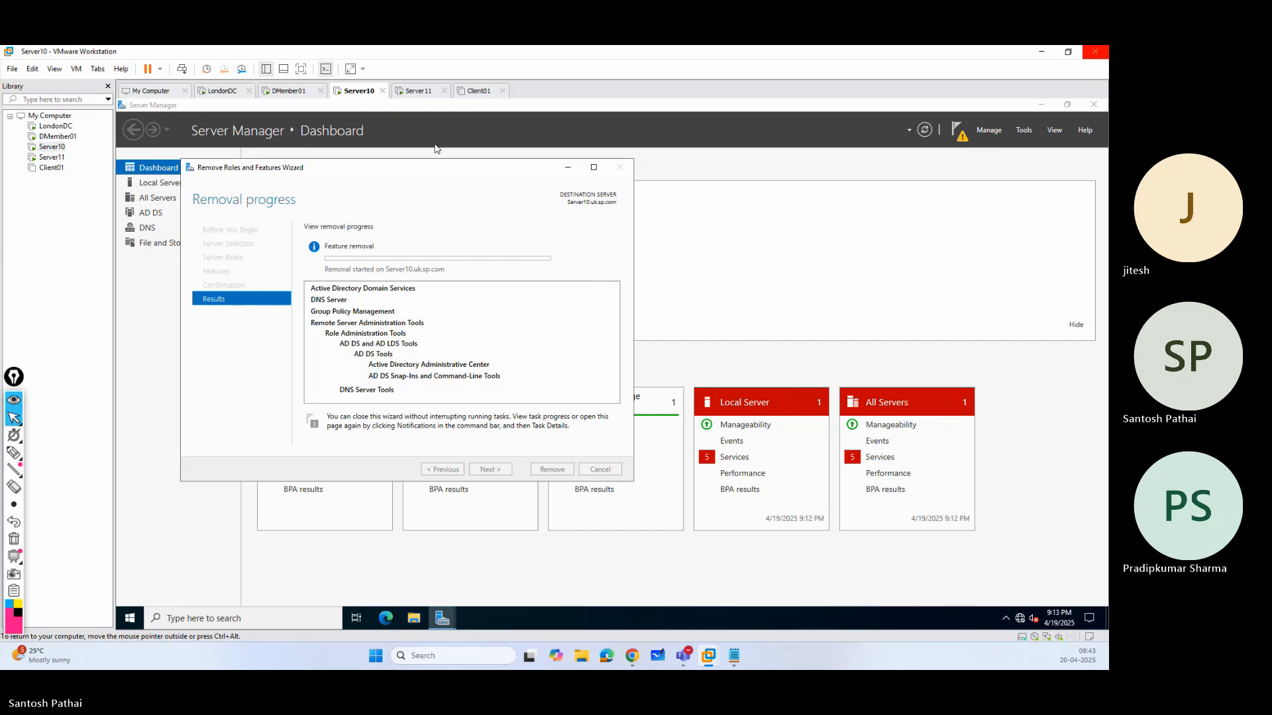
# Start removing roles on Server11 and mark DNS Server and Active Directory Domain Services for removal with their management tools.
pyautogui.click(417, 93)
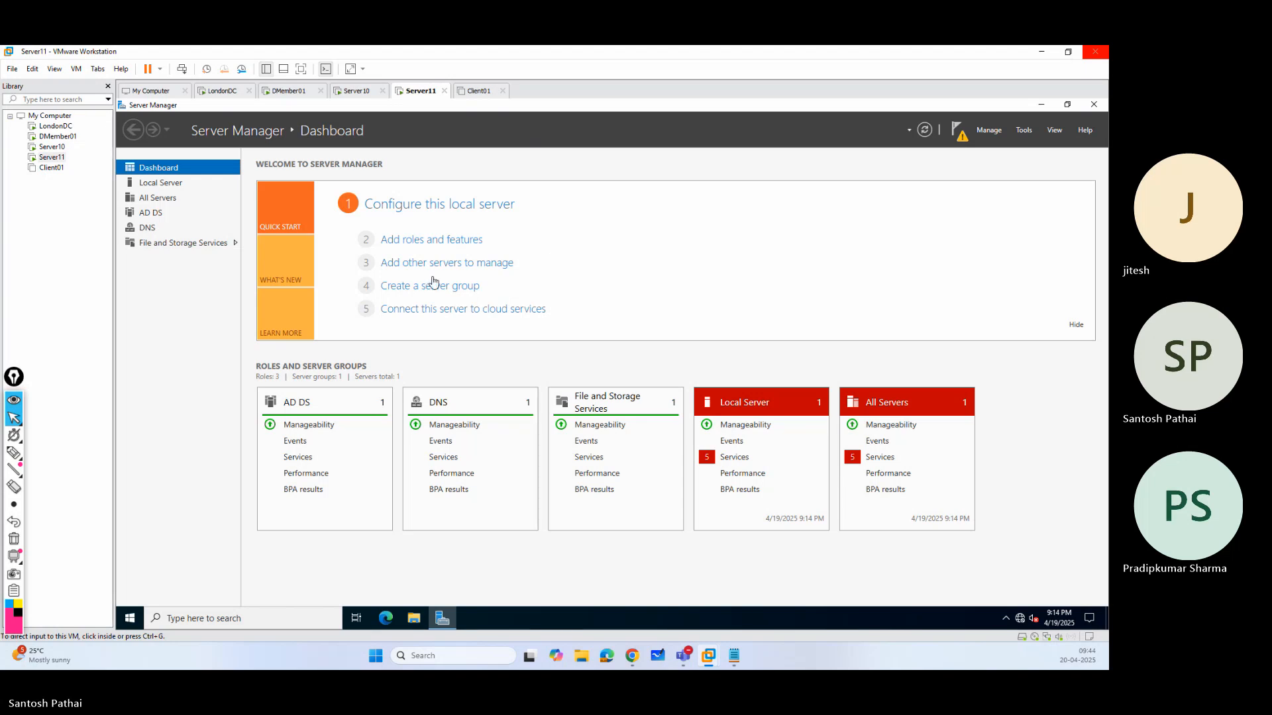
pyautogui.click(989, 130)
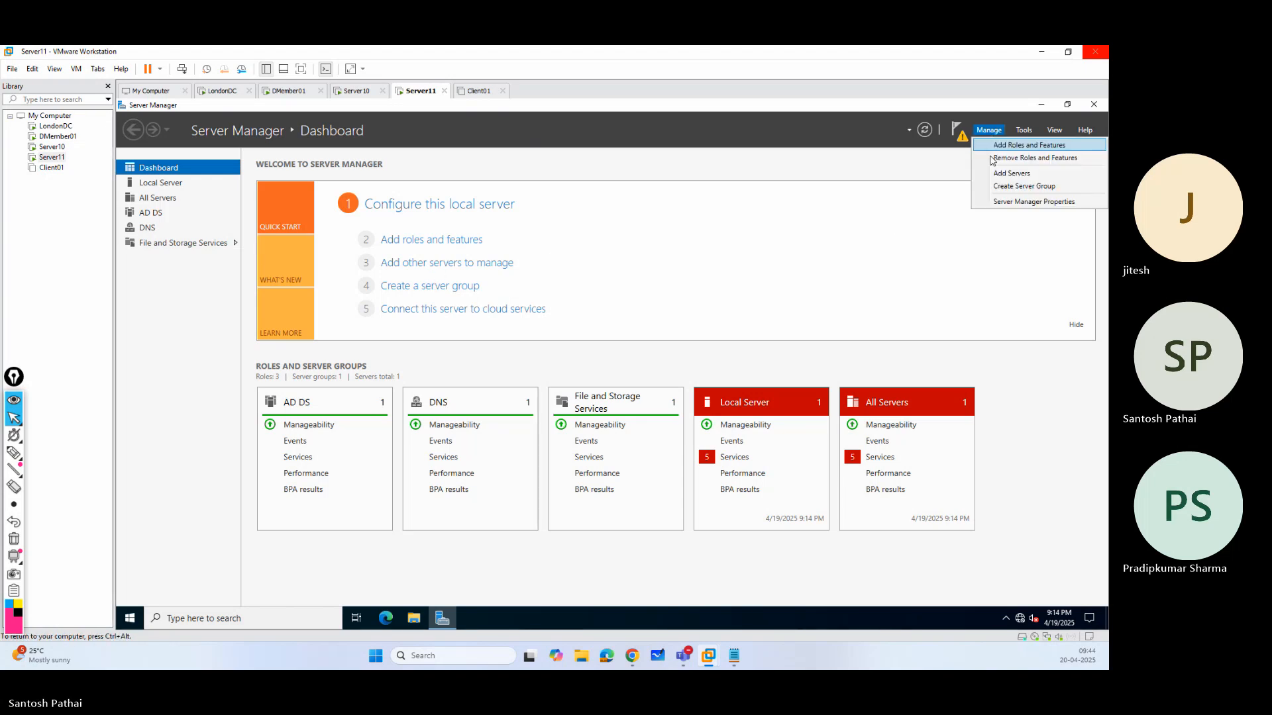
pyautogui.click(1001, 159)
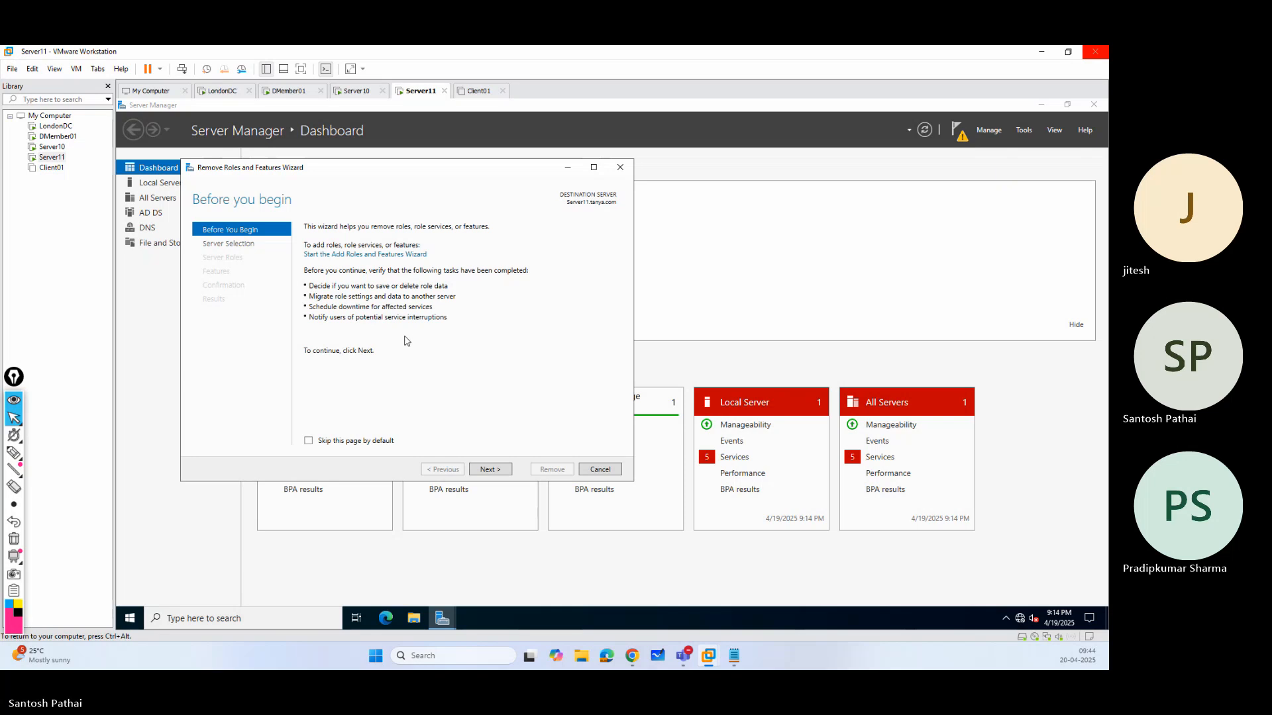
pyautogui.click(496, 470)
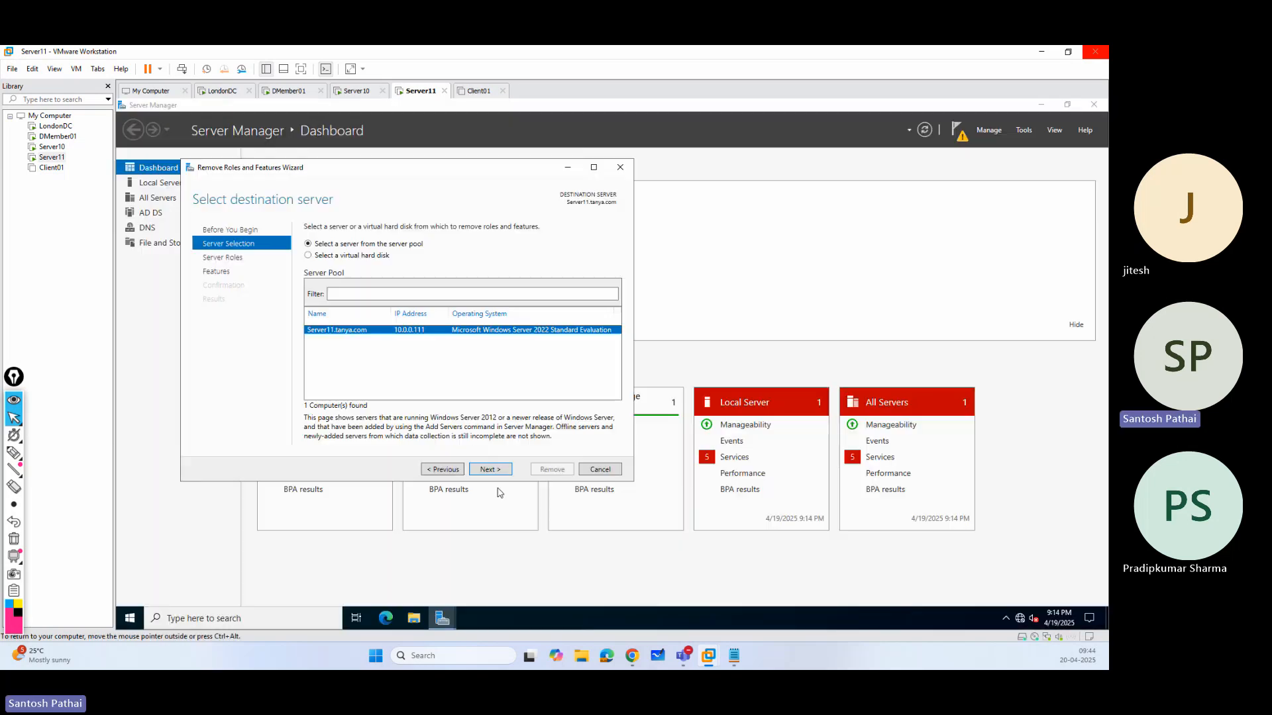
pyautogui.click(490, 470)
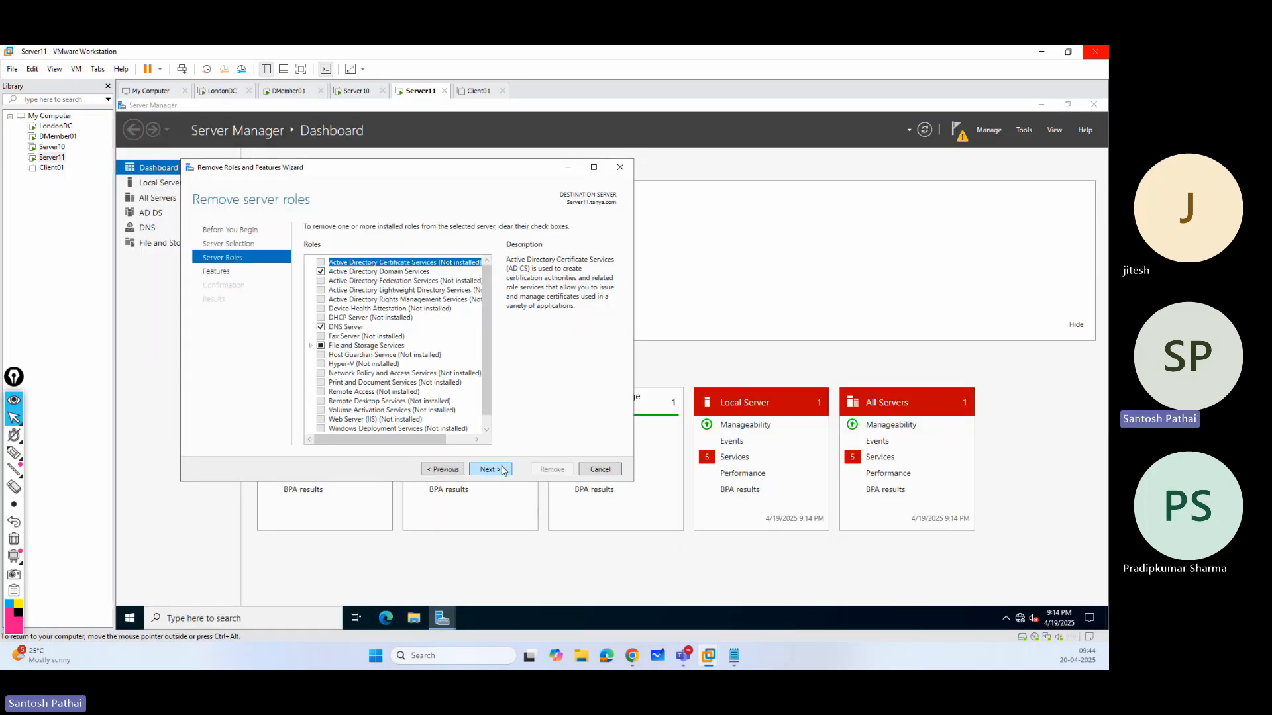
pyautogui.click(325, 330)
pyautogui.click(435, 417)
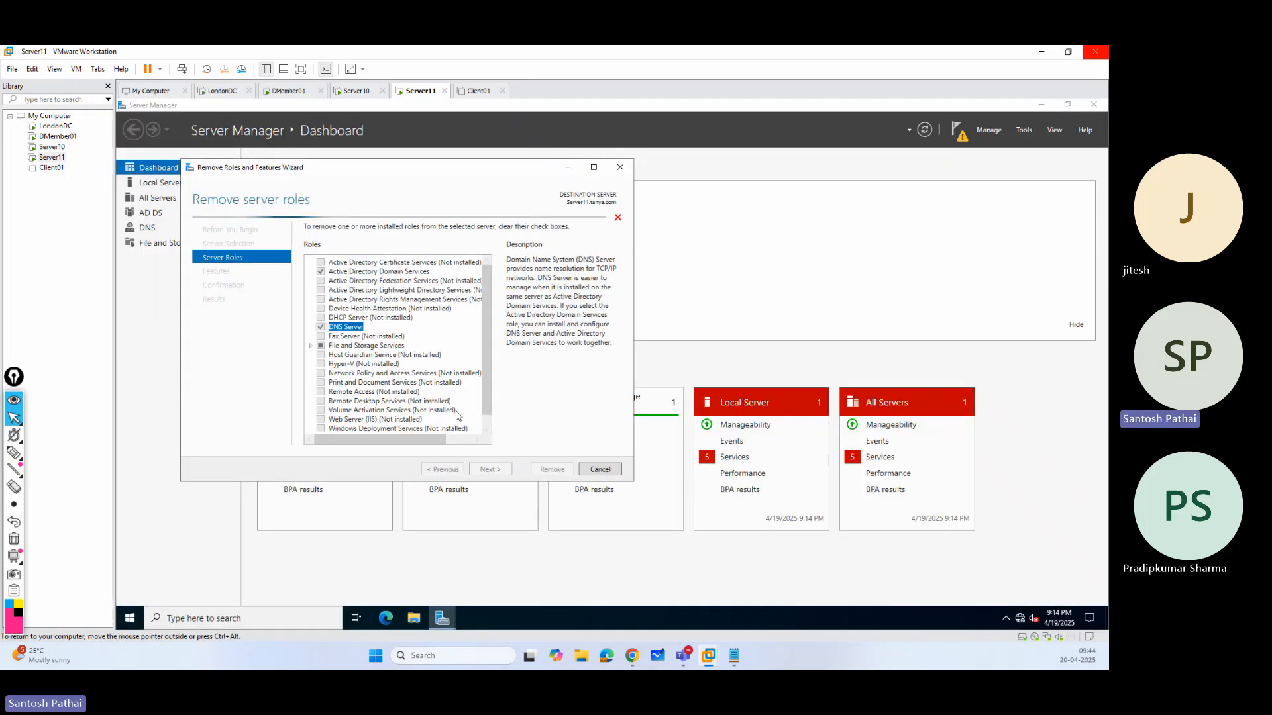
pyautogui.click(324, 274)
pyautogui.click(438, 423)
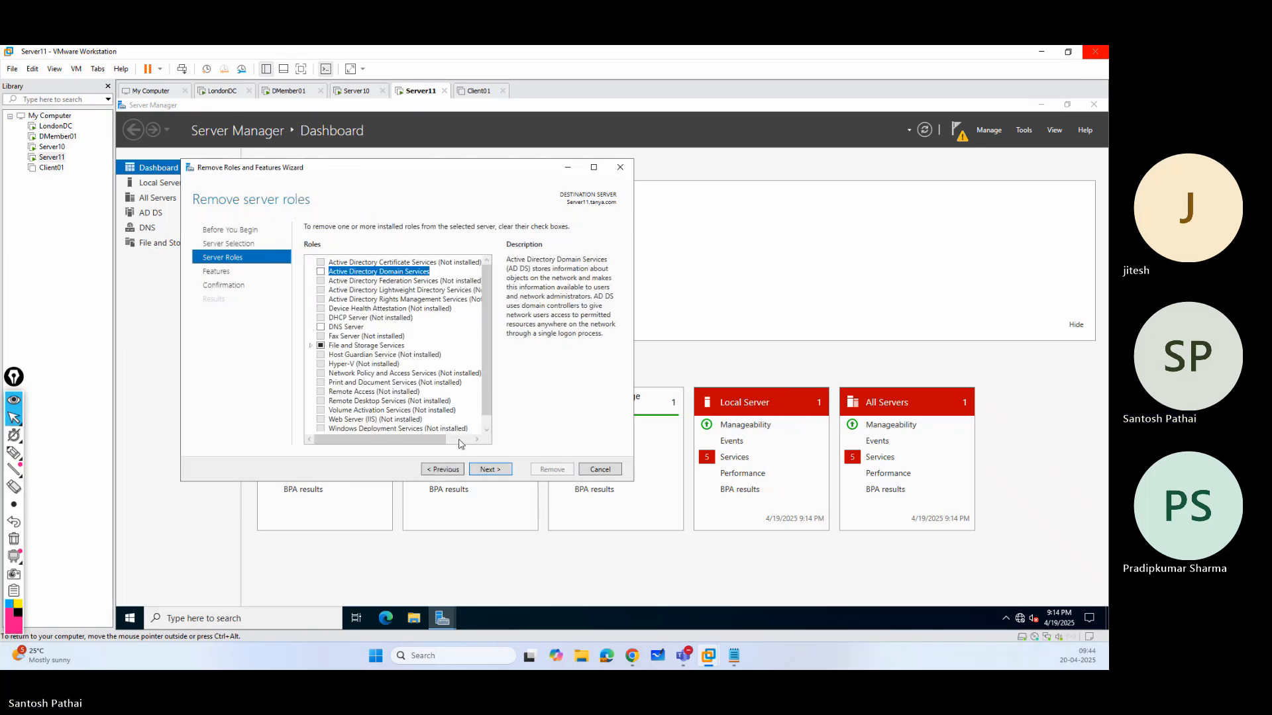
# Keep the remaining features on Server11, run the removal of the selected roles and management tools, and close the finished wizard.
pyautogui.click(507, 469)
pyautogui.click(507, 470)
pyautogui.click(547, 470)
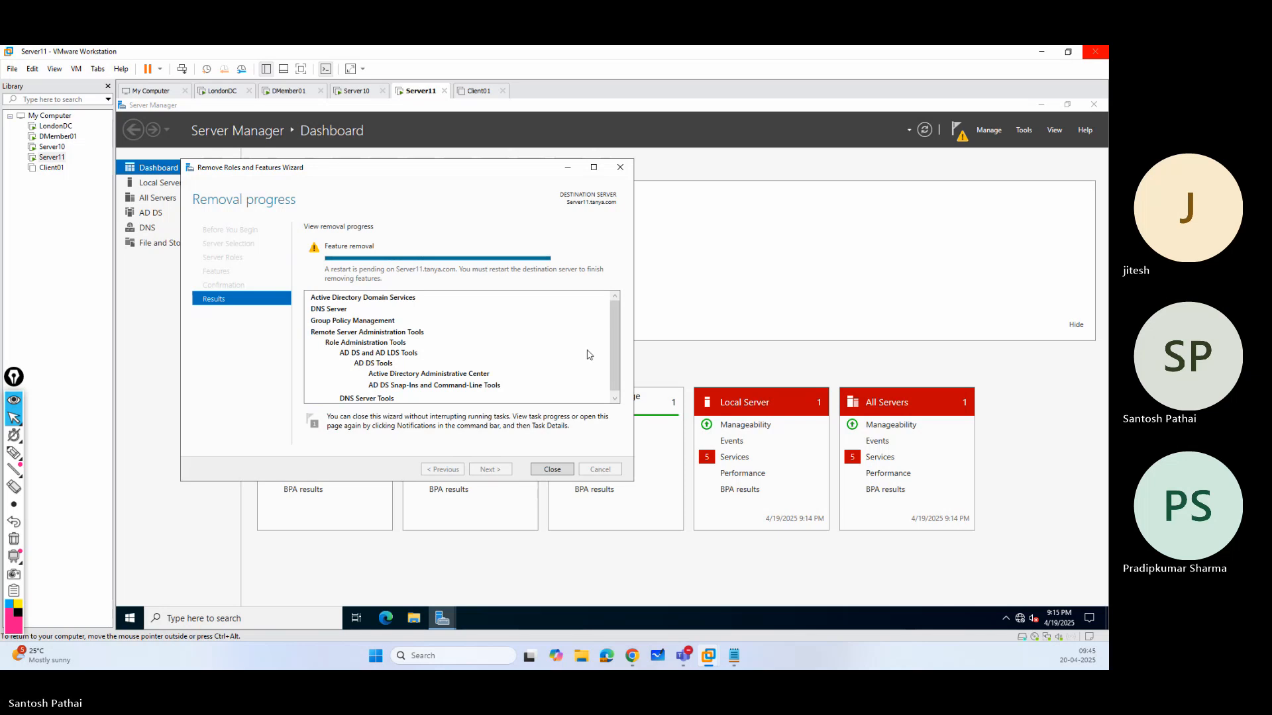
pyautogui.click(552, 470)
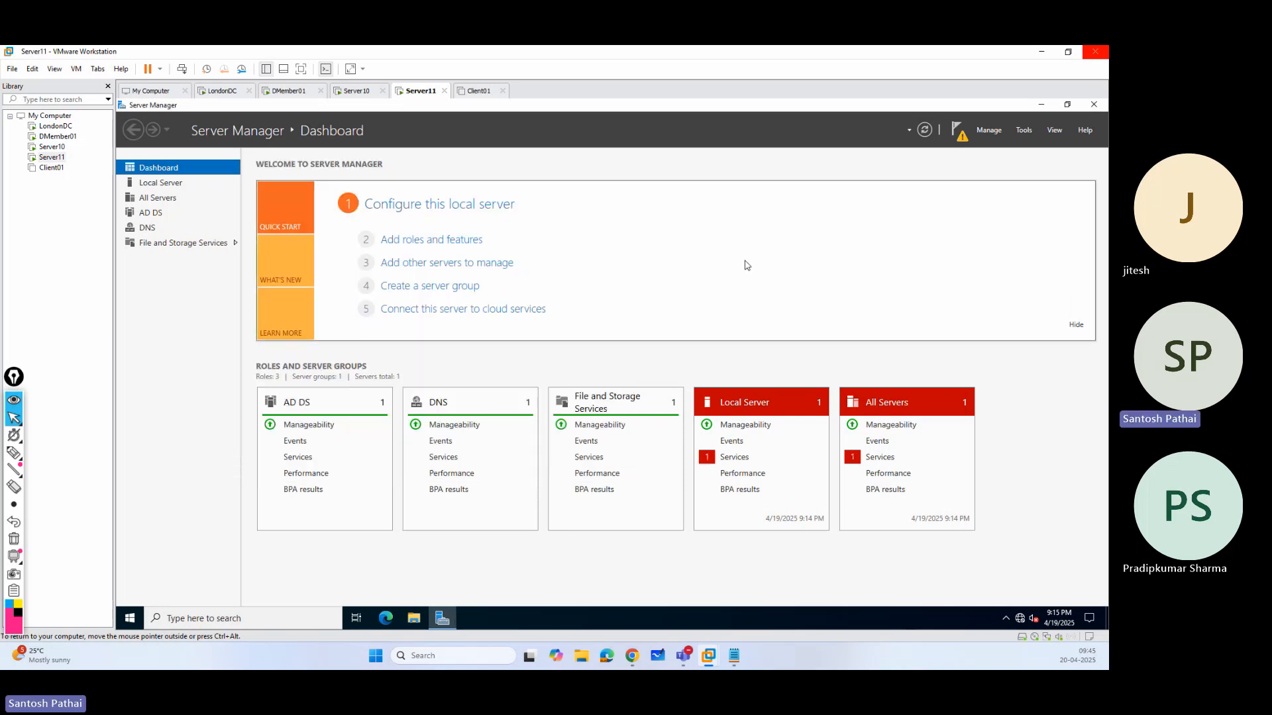
# Close the finished role removal wizard on Server10 and restart that server.
pyautogui.click(357, 90)
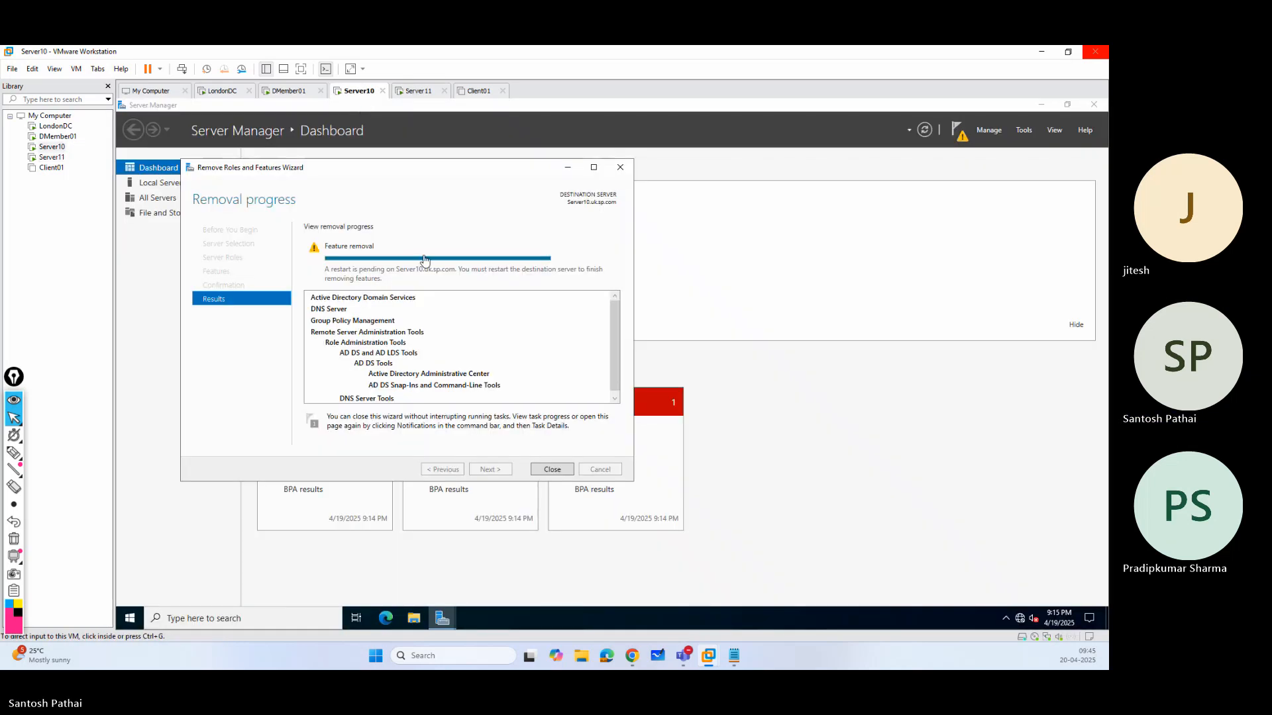
pyautogui.click(549, 470)
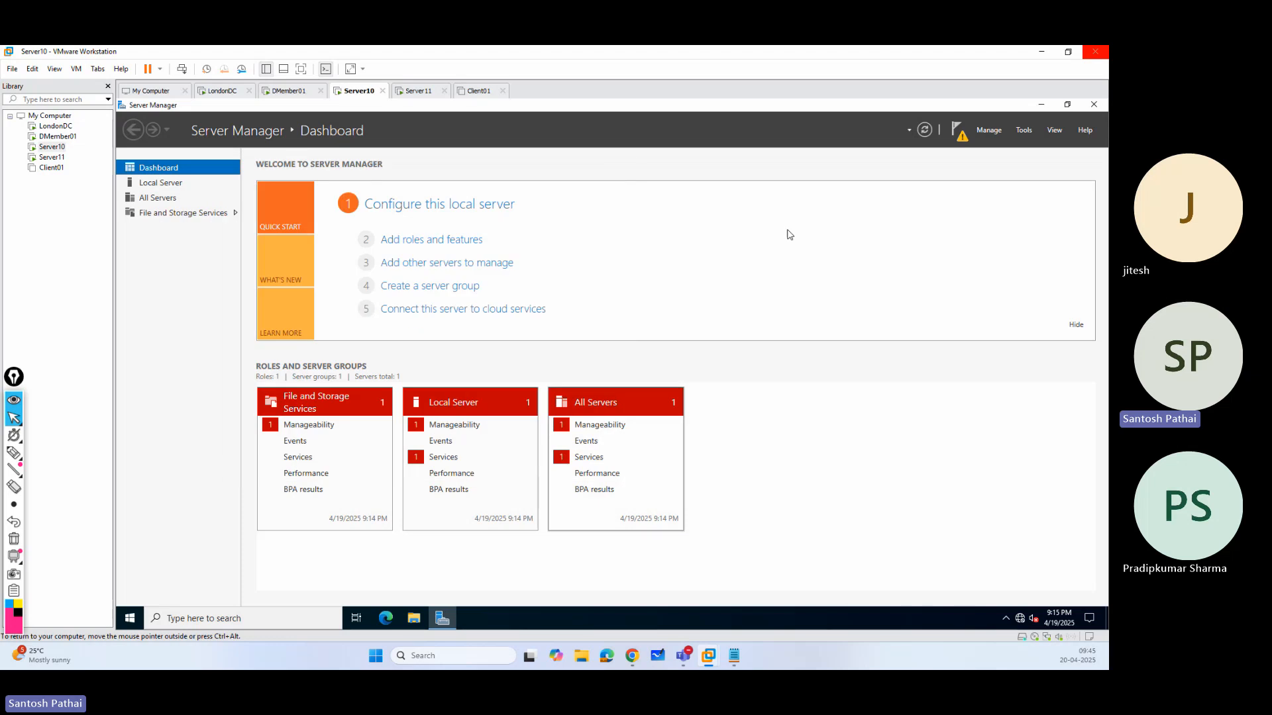
pyautogui.click(130, 618)
pyautogui.click(131, 593)
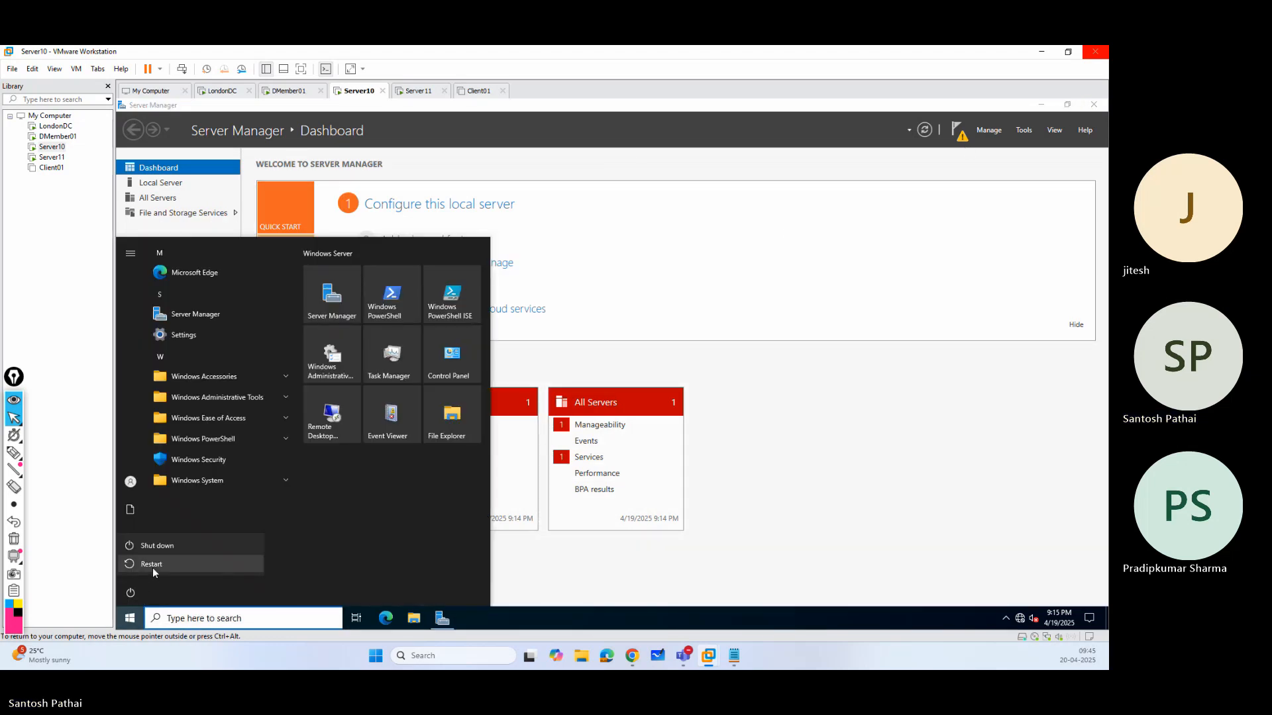
pyautogui.click(153, 567)
pyautogui.click(299, 560)
# Restart Server11 to complete the removal of its roles.
pyautogui.click(419, 91)
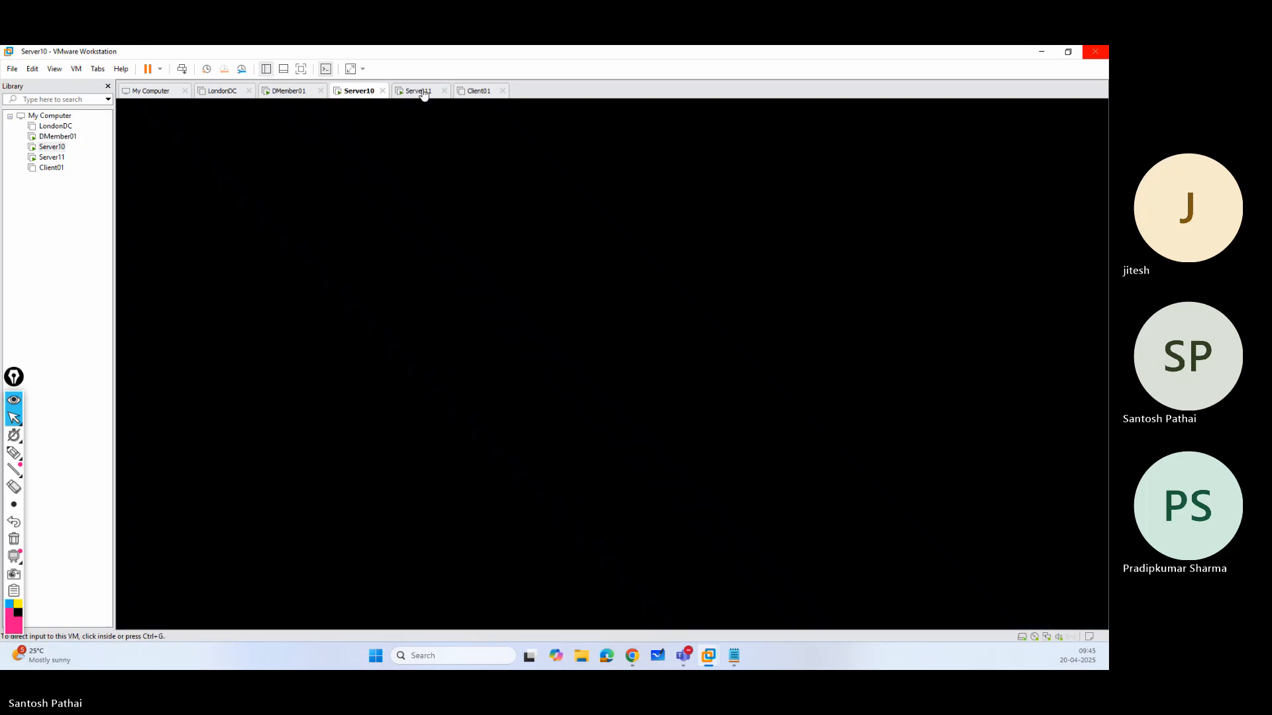
pyautogui.click(131, 619)
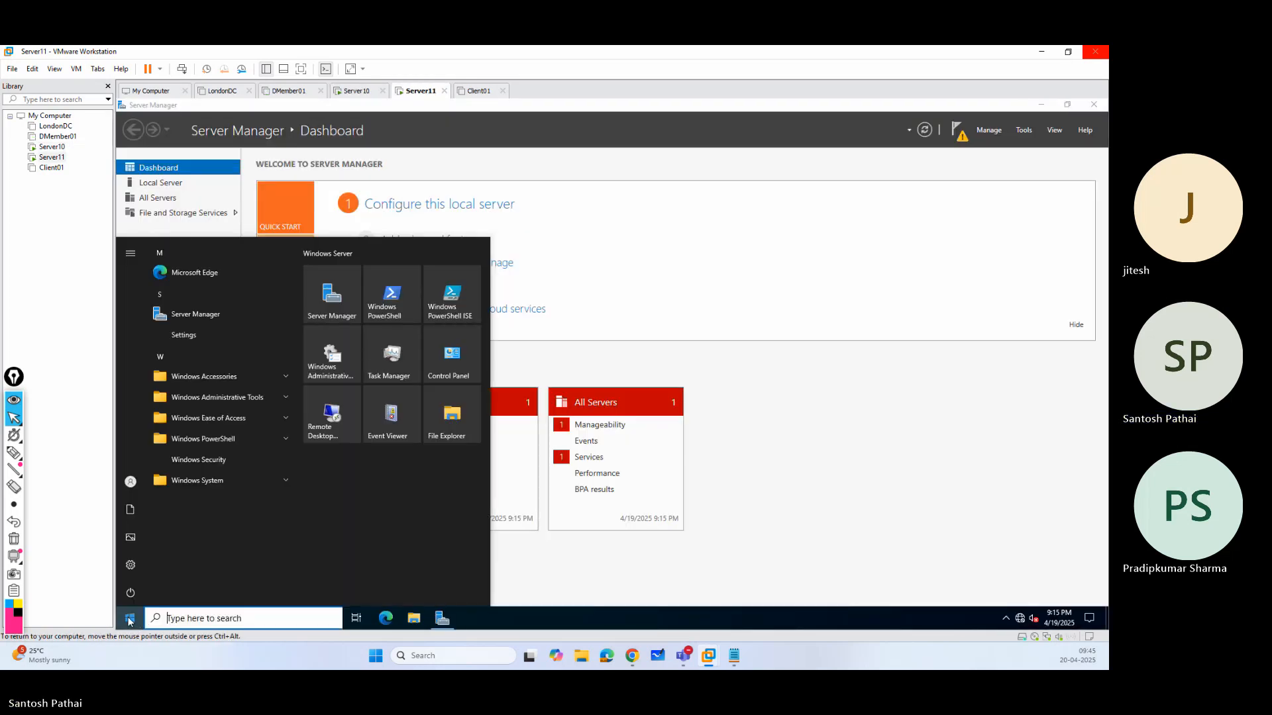
pyautogui.click(130, 592)
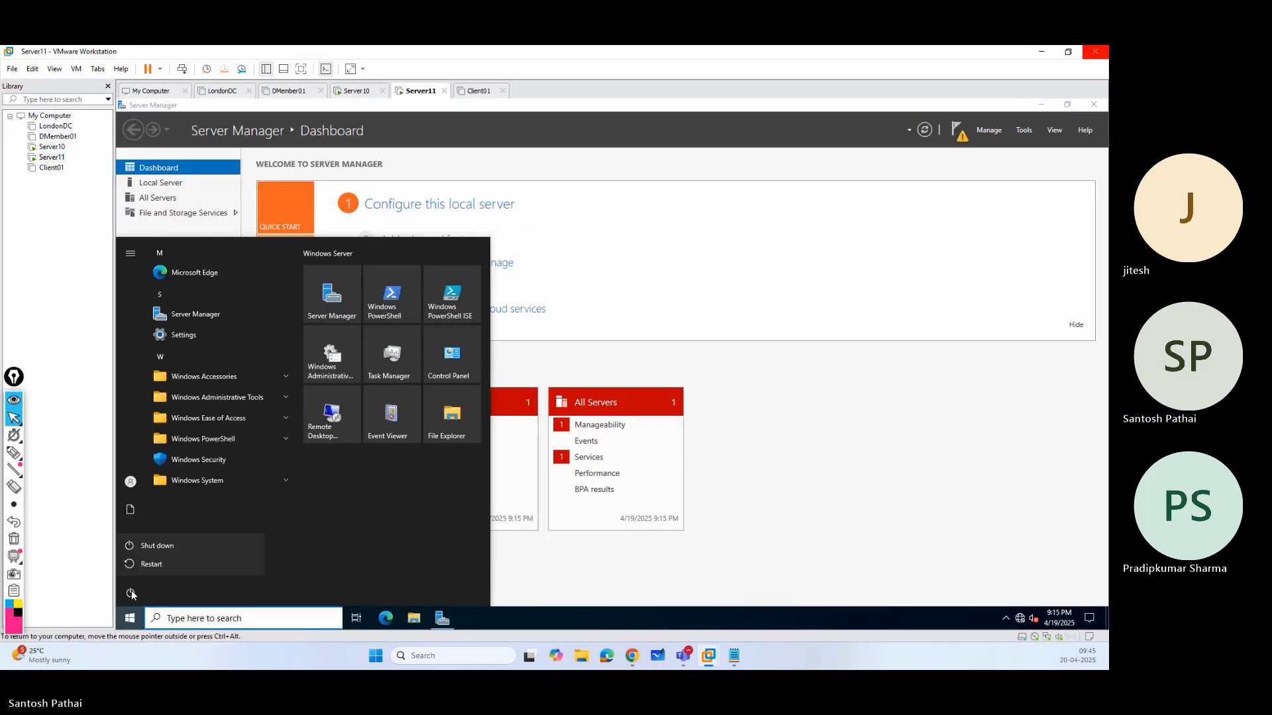
pyautogui.click(152, 566)
pyautogui.click(286, 560)
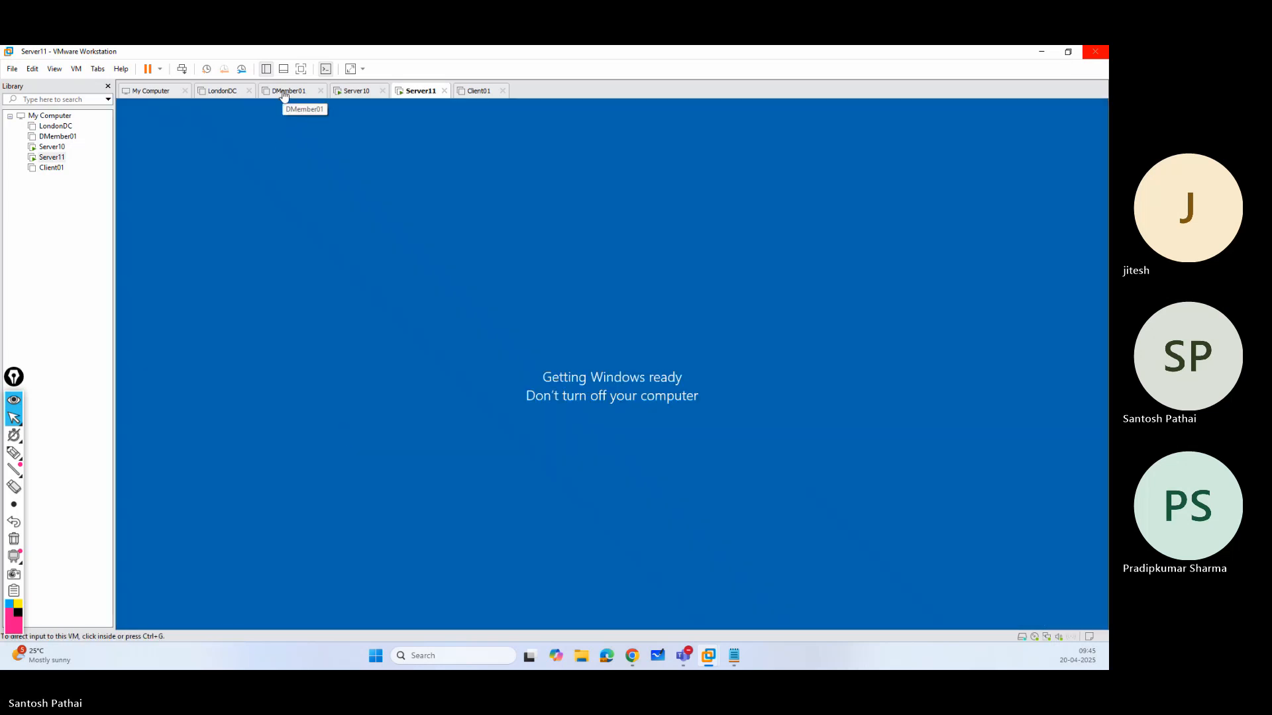
# Power on the LondonDC and DMember01 virtual machines and return to Server10.
pyautogui.click(224, 93)
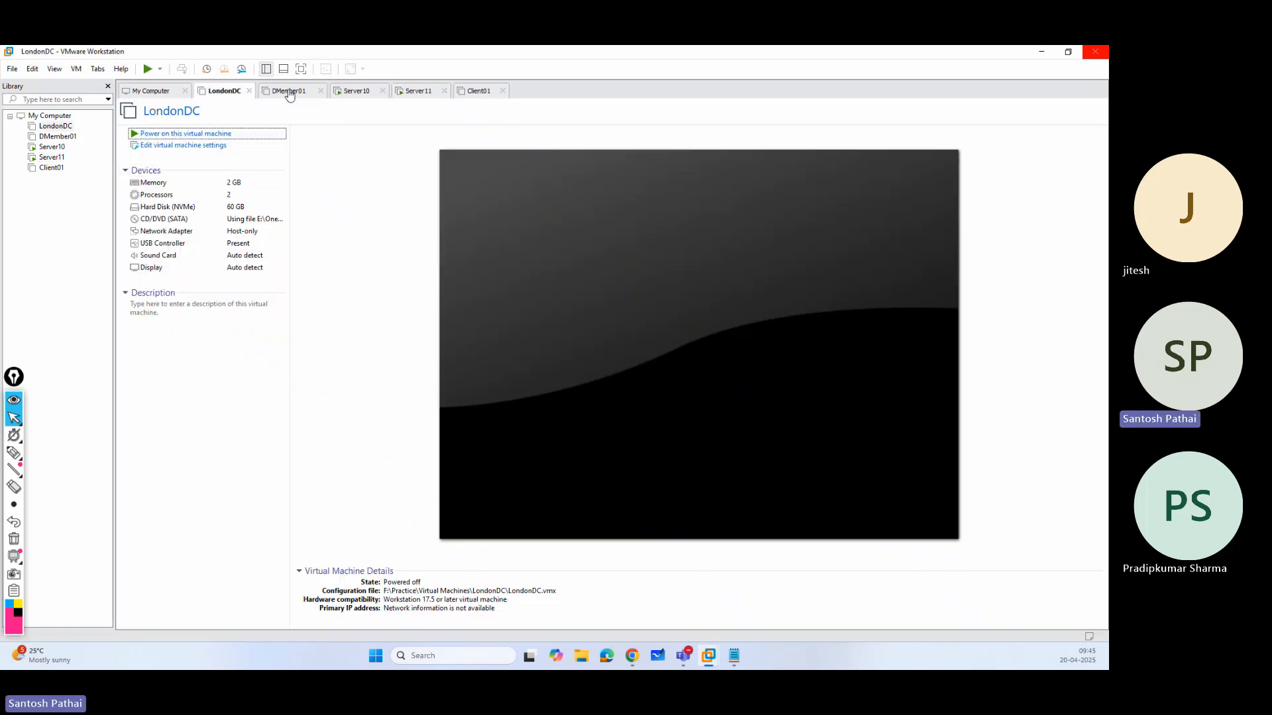
pyautogui.click(289, 91)
pyautogui.click(363, 92)
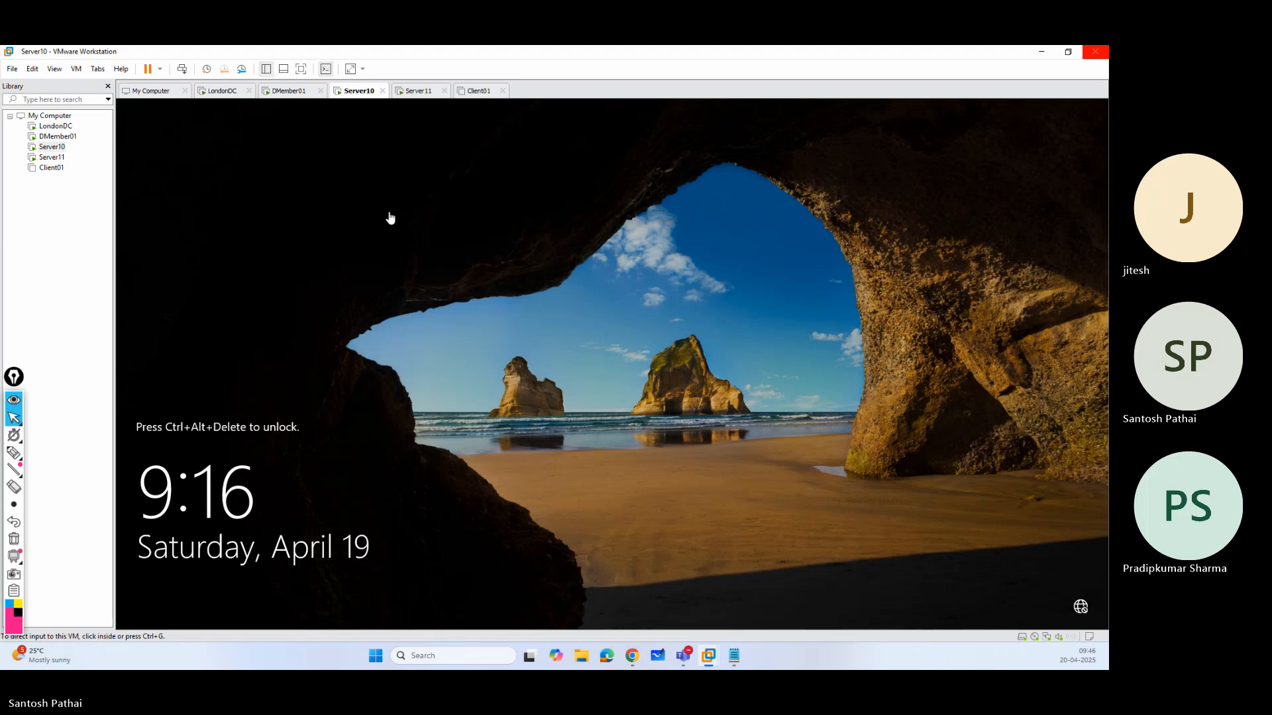
# Unlock the restarted Server10 and sign in as Administrator with the account password.
pyautogui.click(182, 69)
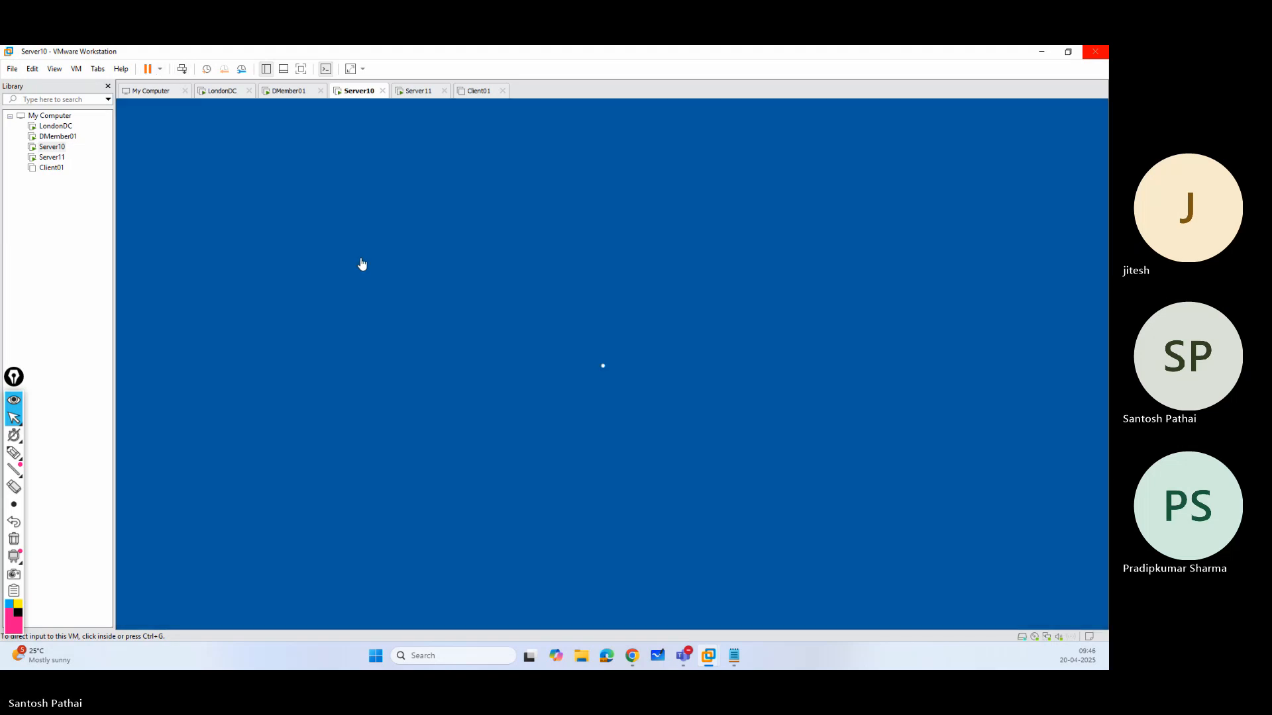
pyautogui.click(582, 414)
pyautogui.write('••••••')
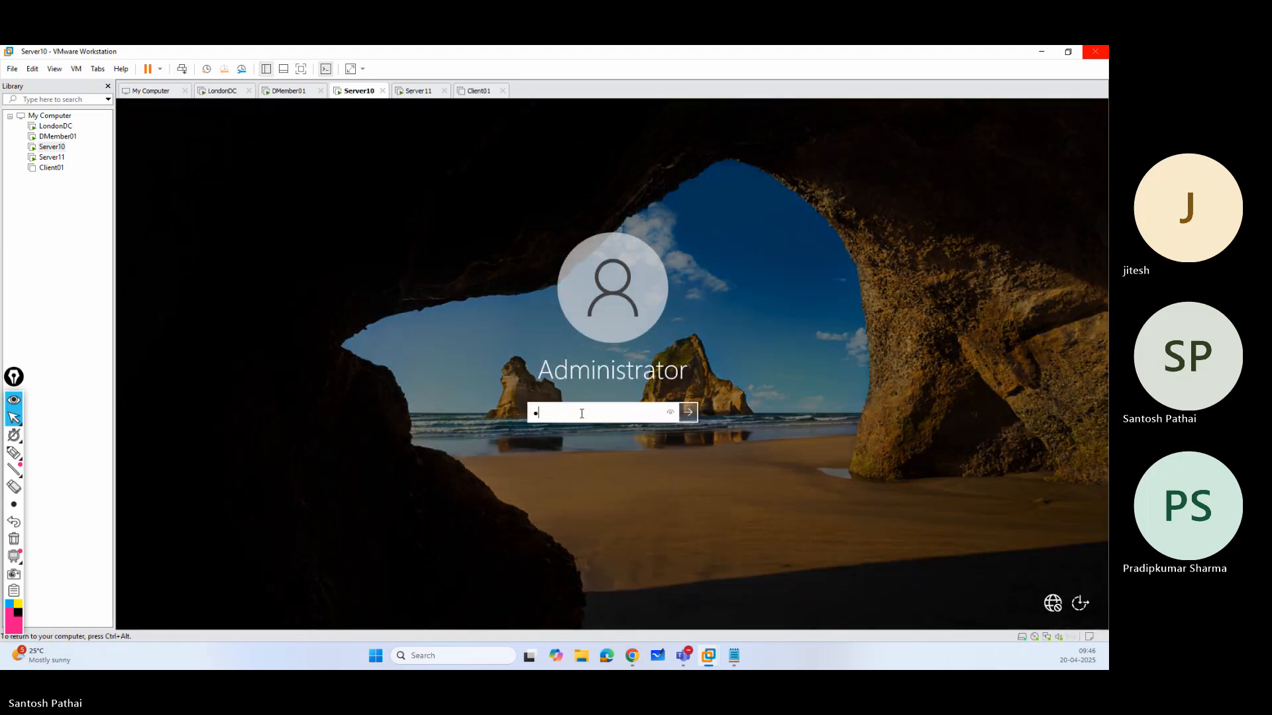
pyautogui.write('•••••')
pyautogui.press('Return')
# Unlock the restarted Server11 and sign in as Administrator with the account password.
pyautogui.click(420, 102)
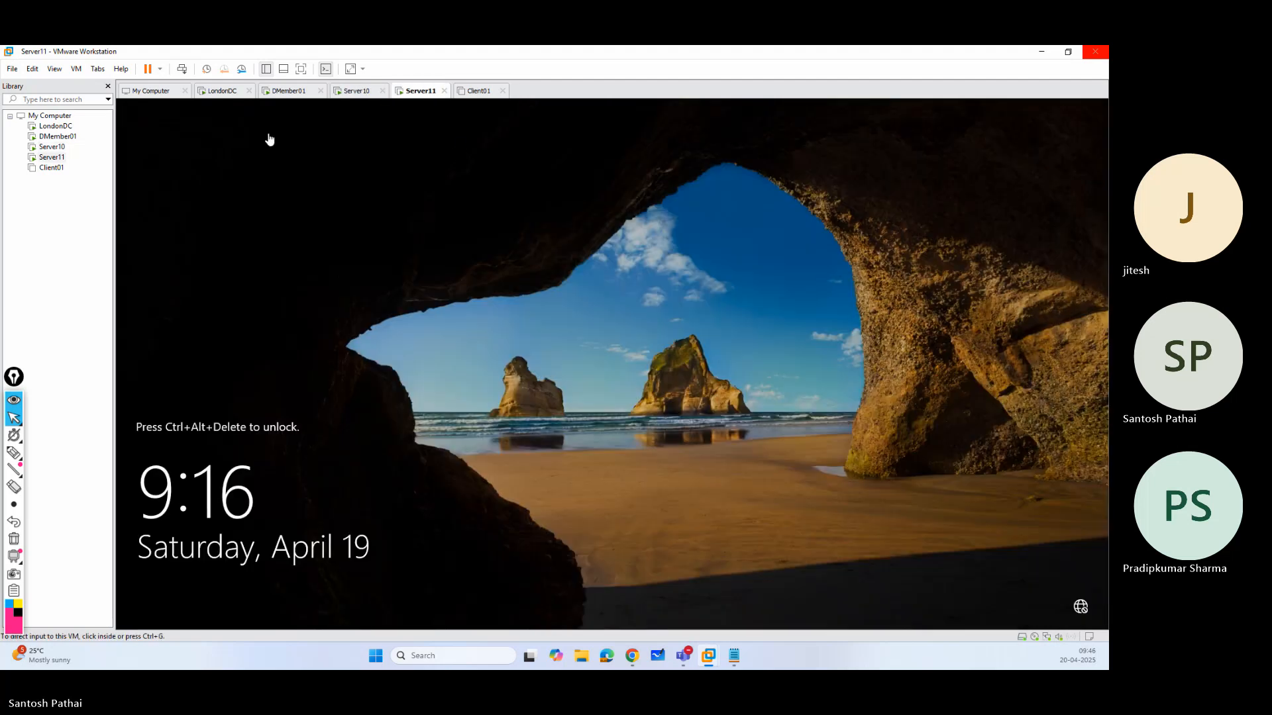
pyautogui.click(181, 69)
pyautogui.click(569, 415)
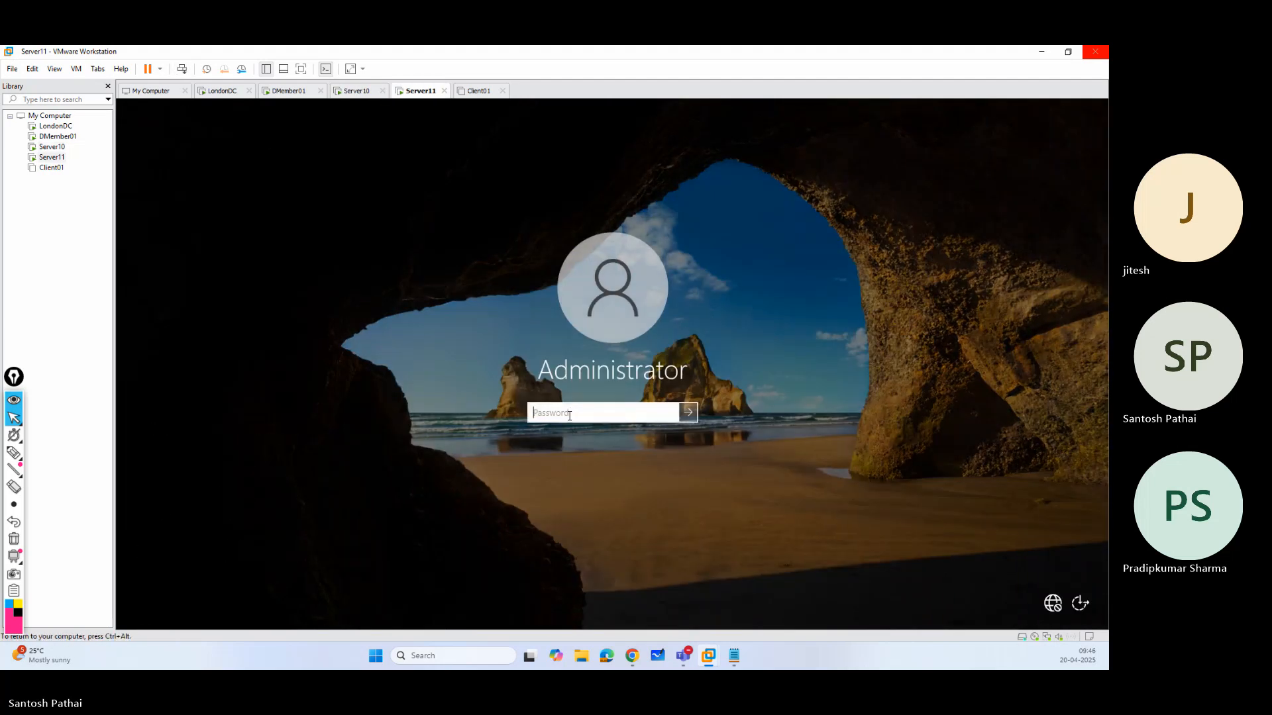
pyautogui.write('•••••••')
pyautogui.press('Return')
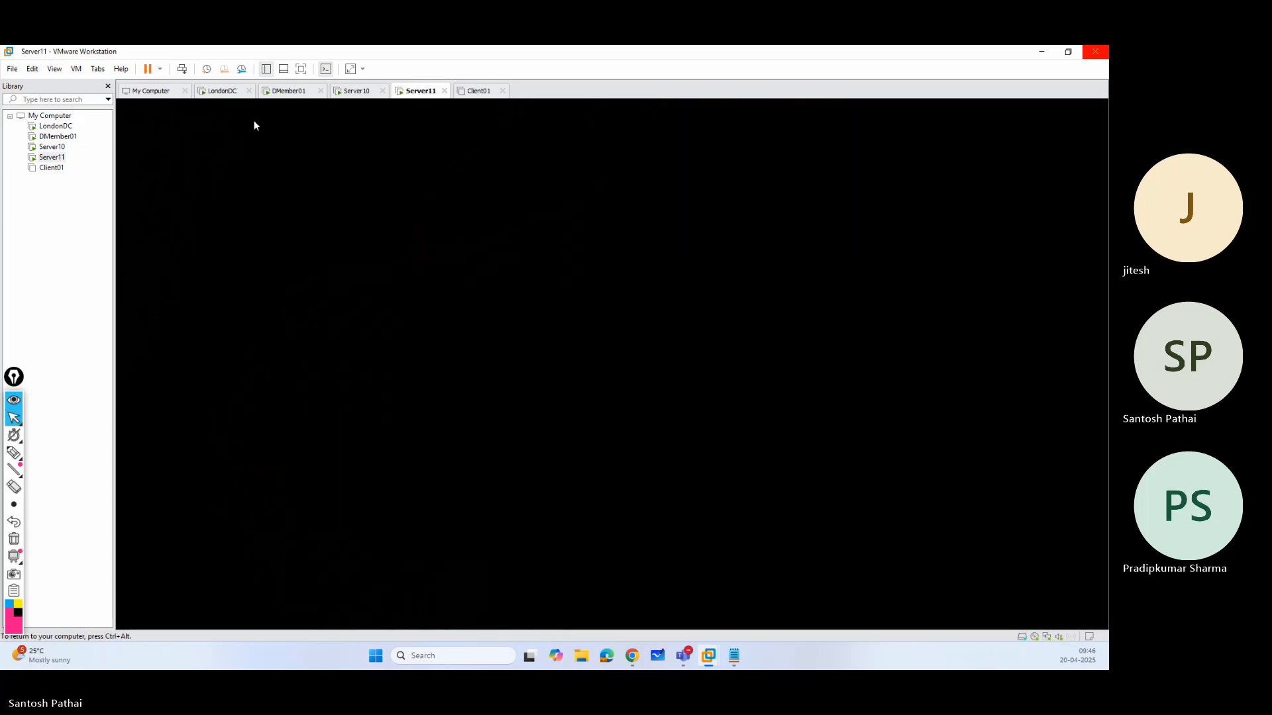
# Check the startup screens and available snapshot options of LondonDC and DMember01.
pyautogui.click(231, 93)
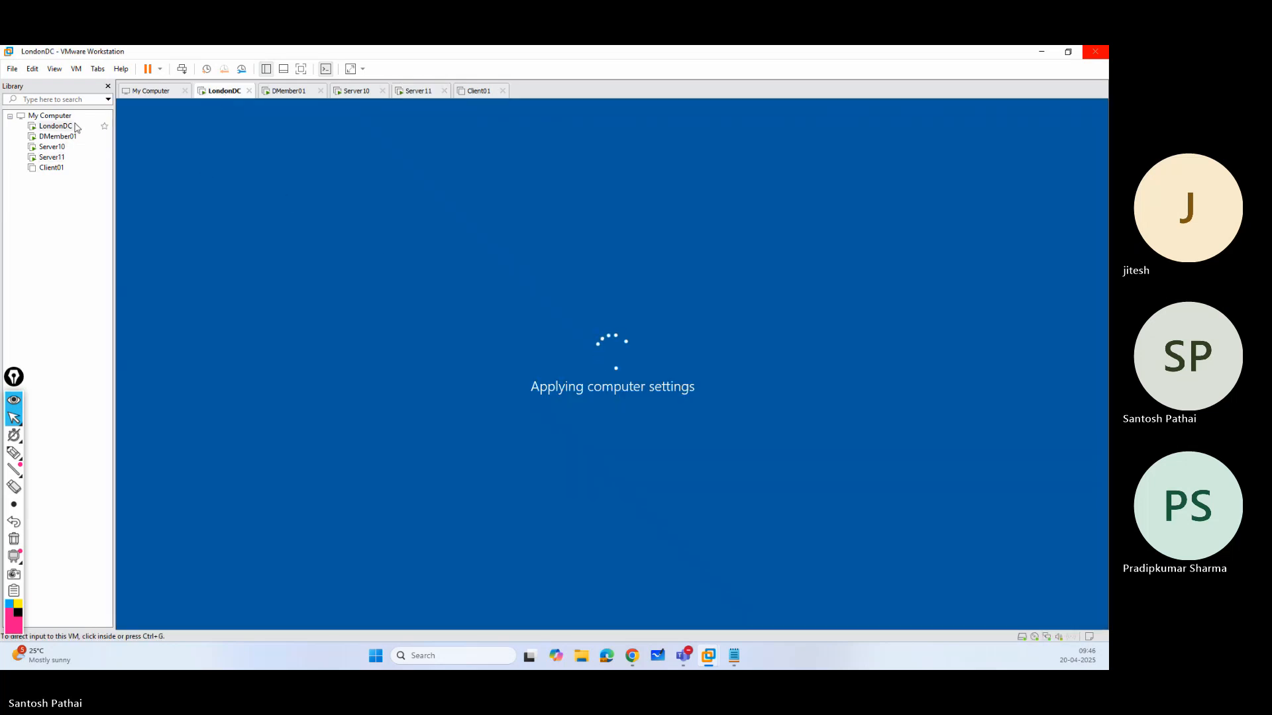
pyautogui.rightClick(55, 131)
pyautogui.moveTo(89, 285)
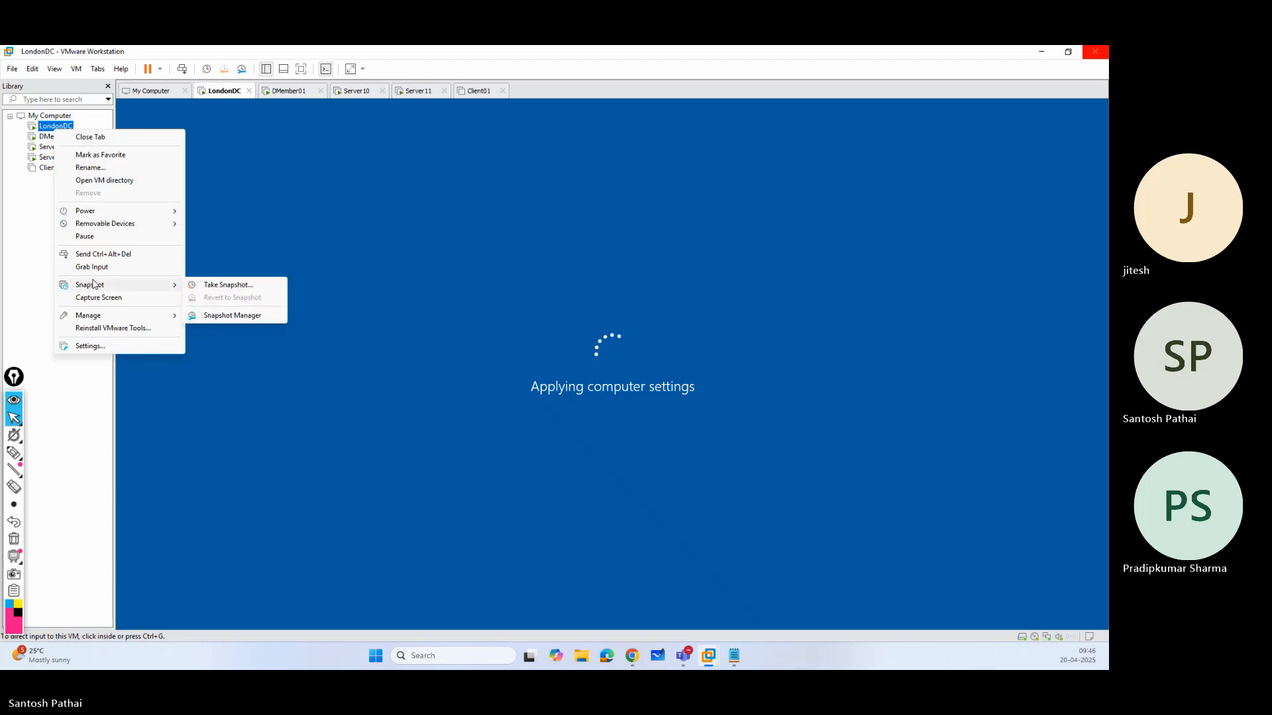
pyautogui.click(281, 96)
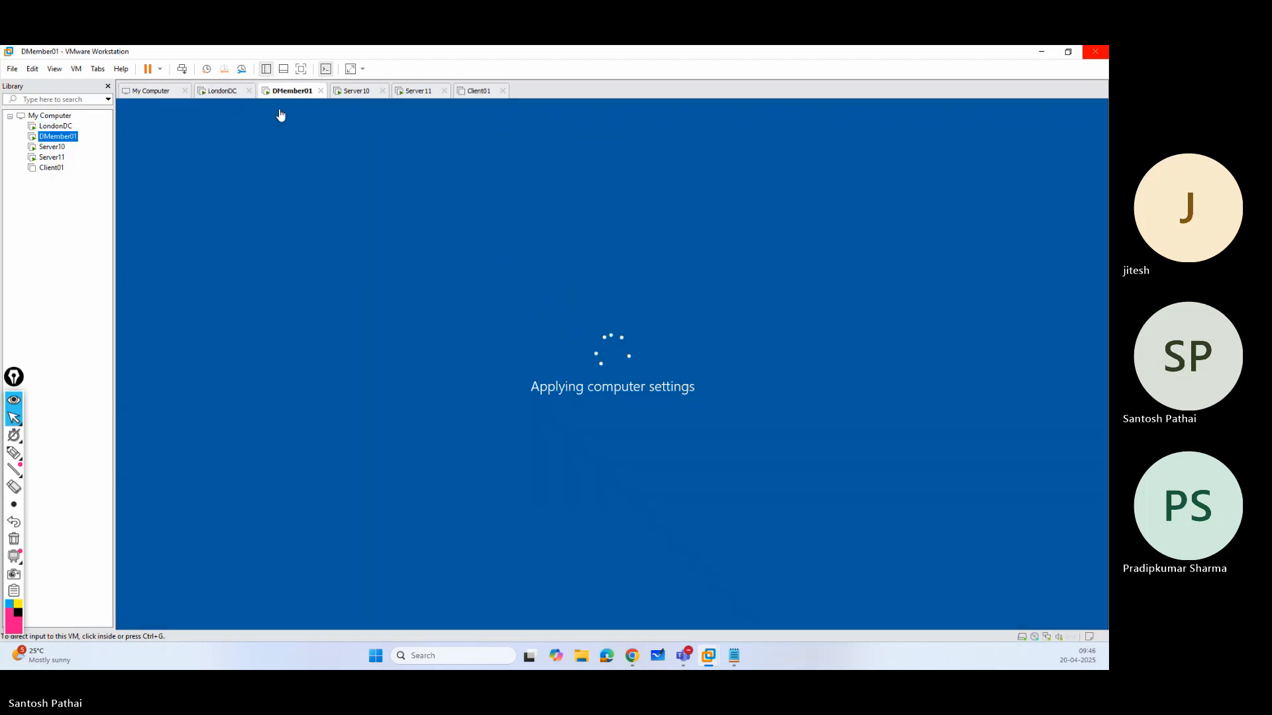
pyautogui.rightClick(65, 138)
pyautogui.moveTo(106, 293)
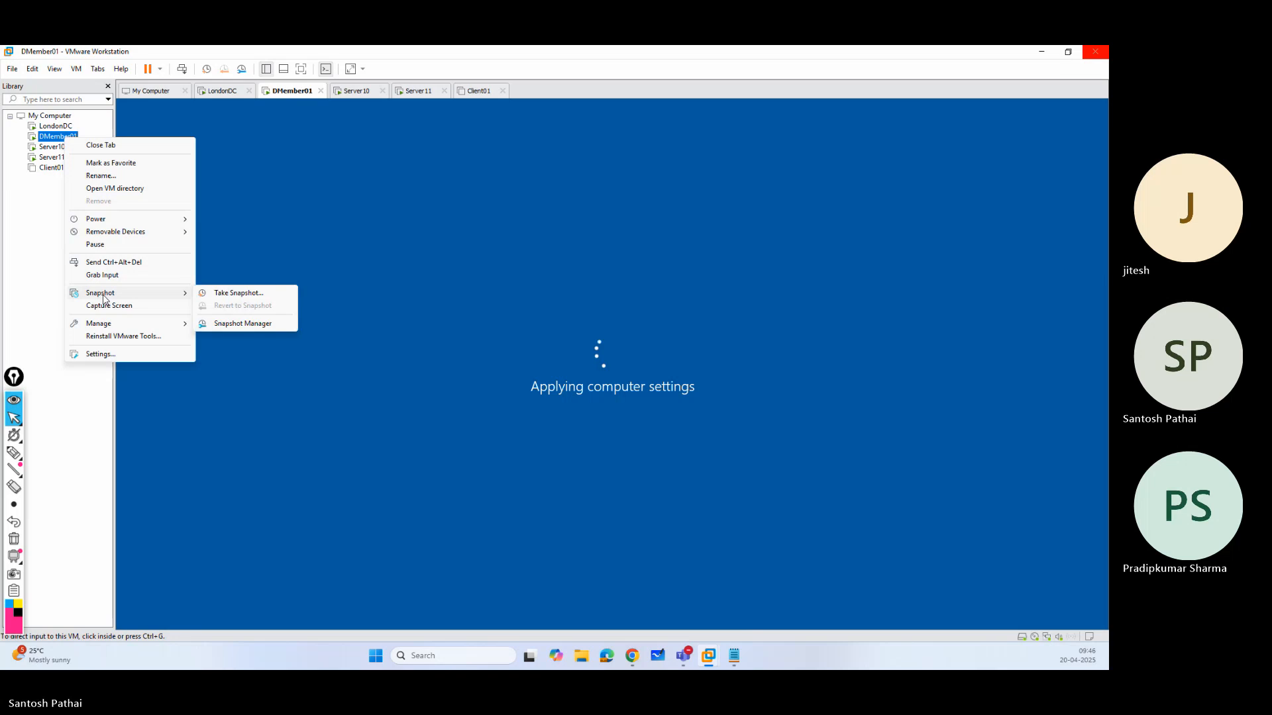
pyautogui.click(360, 121)
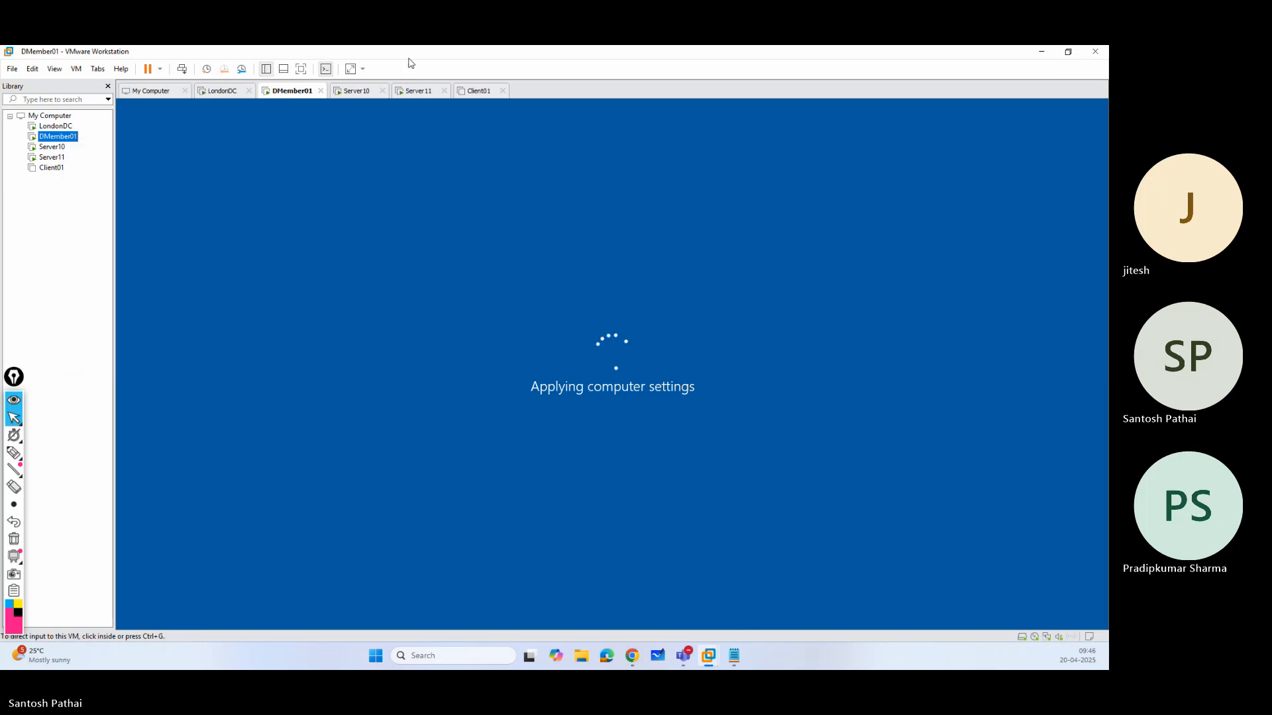
pyautogui.click(221, 93)
# Check the Server Manager dashboards on Server10 and Server11 for remaining roles, and close Server Manager on Server11.
pyautogui.click(368, 96)
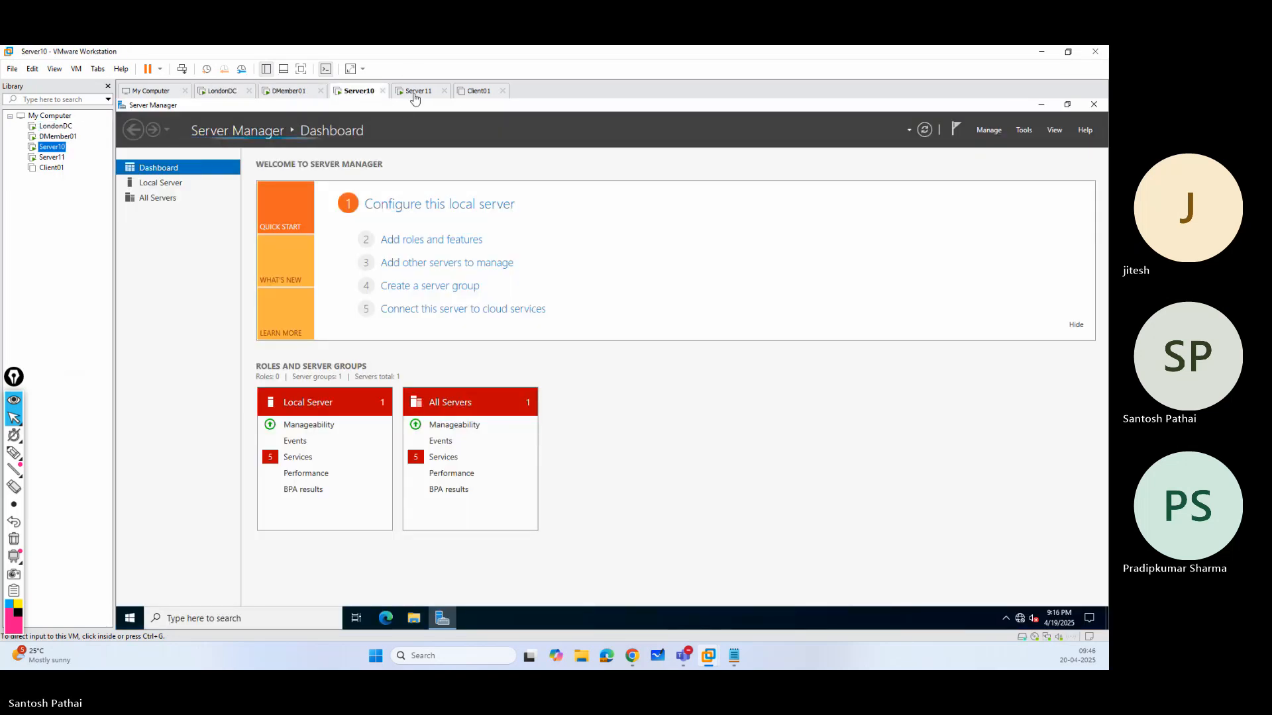
pyautogui.click(416, 97)
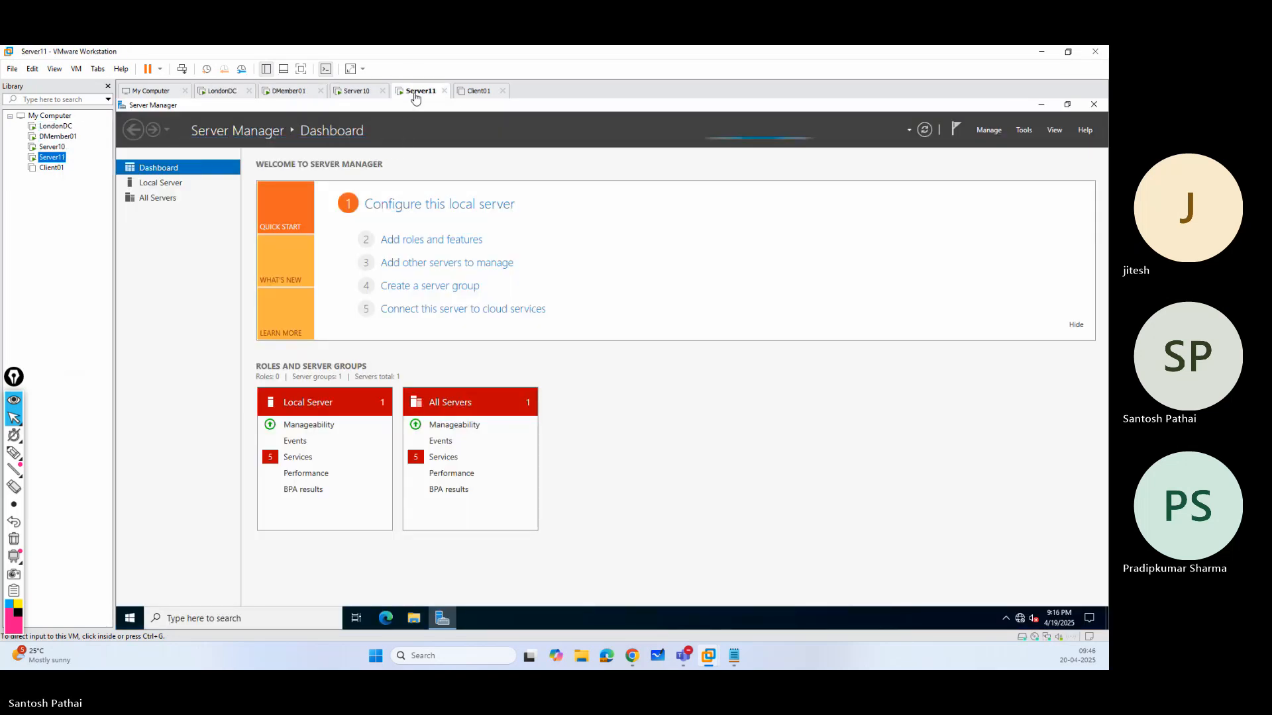
pyautogui.click(204, 249)
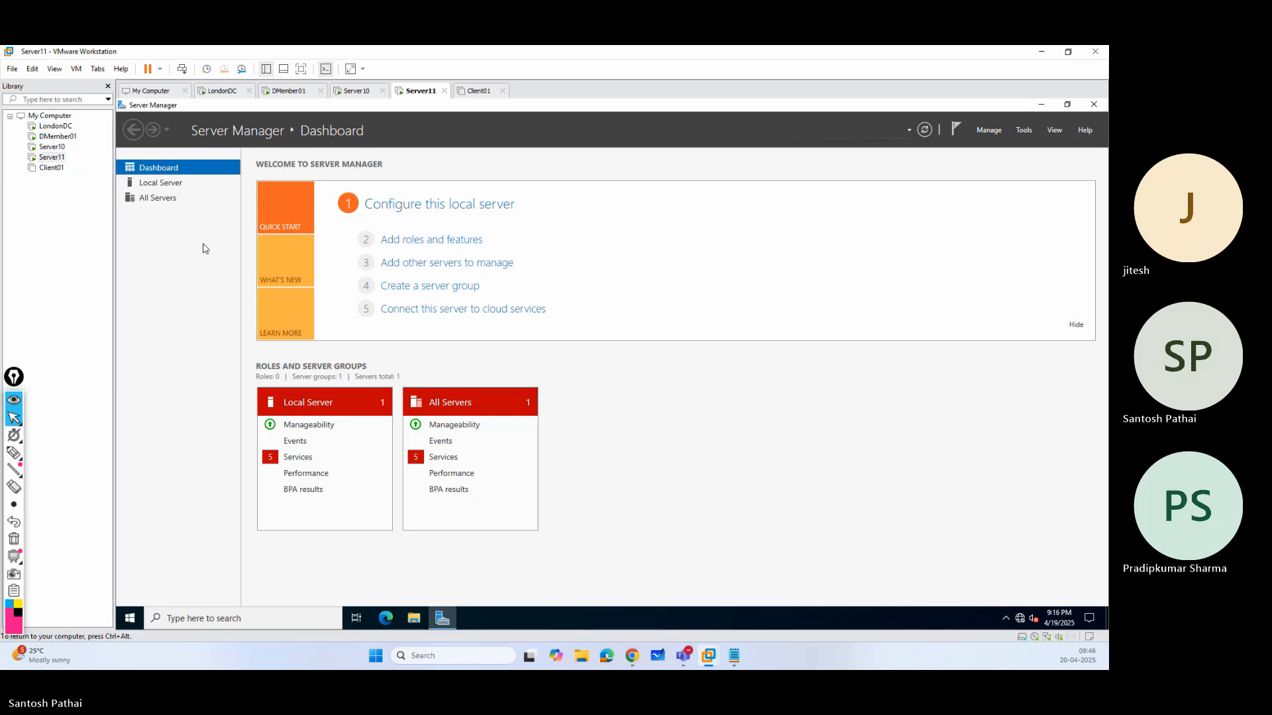
pyautogui.click(1081, 106)
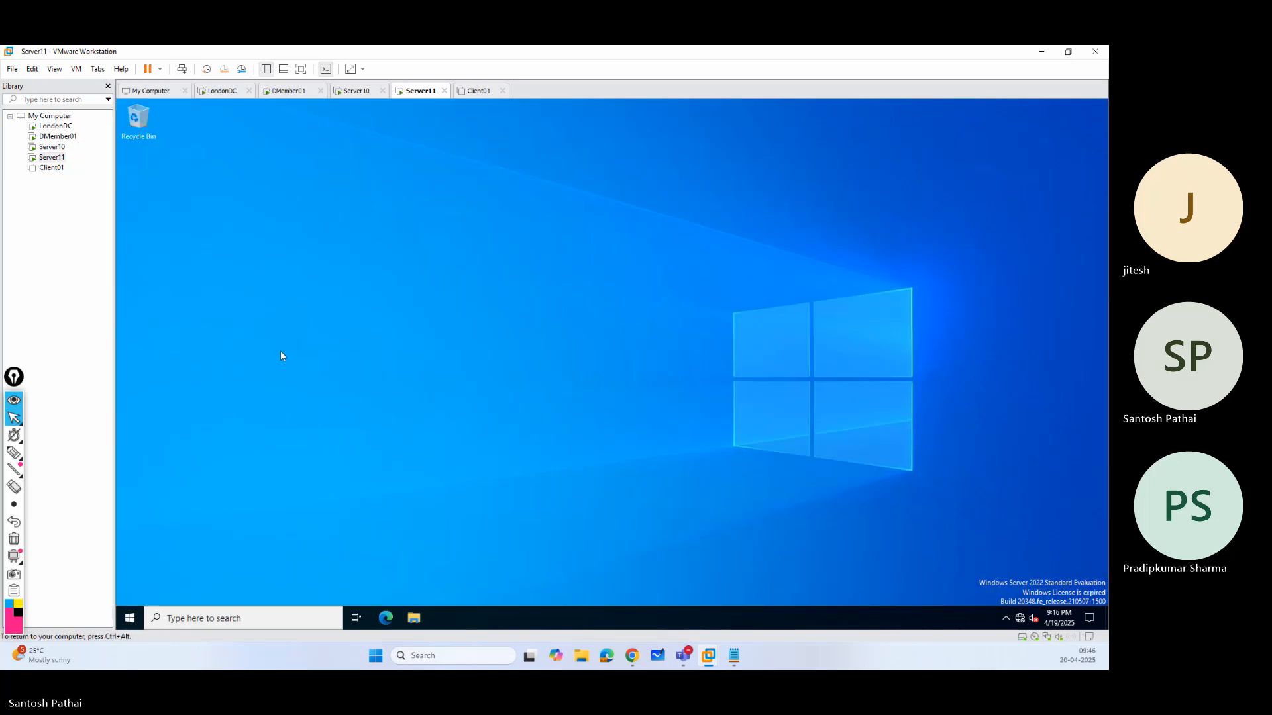
# Power off the Server11 and Server10 virtual machines.
pyautogui.rightClick(58, 157)
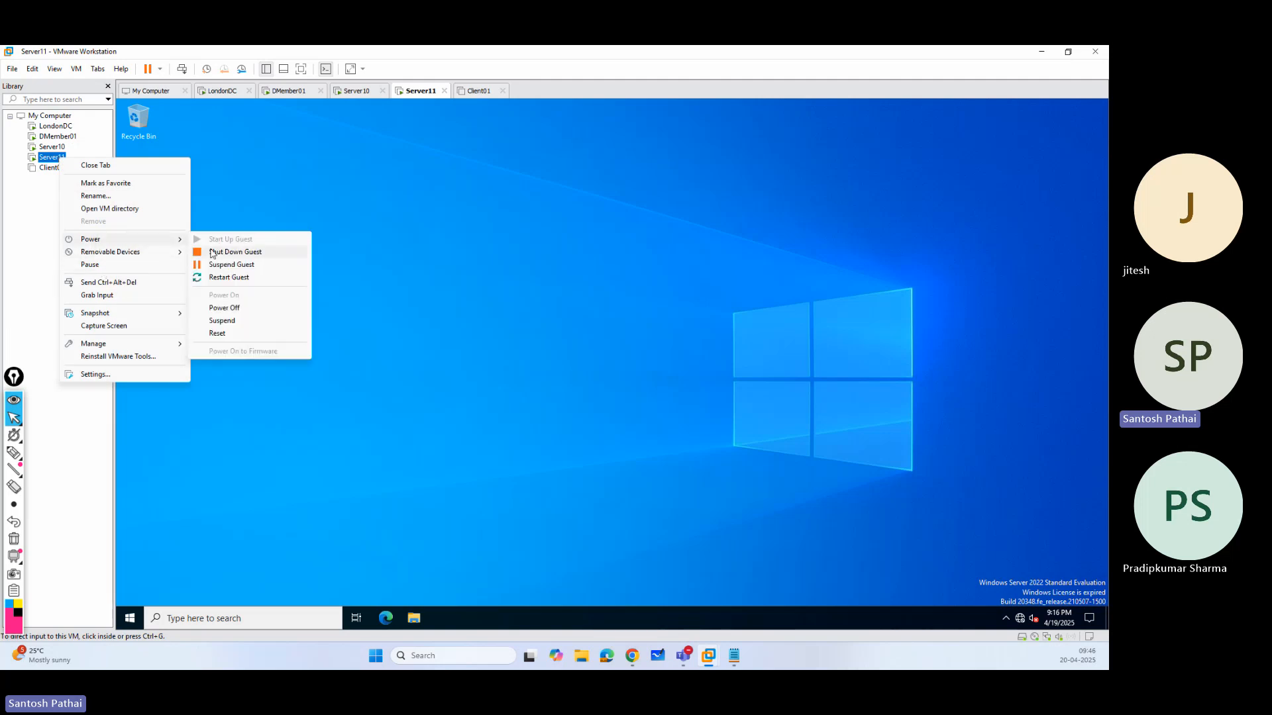
pyautogui.click(224, 308)
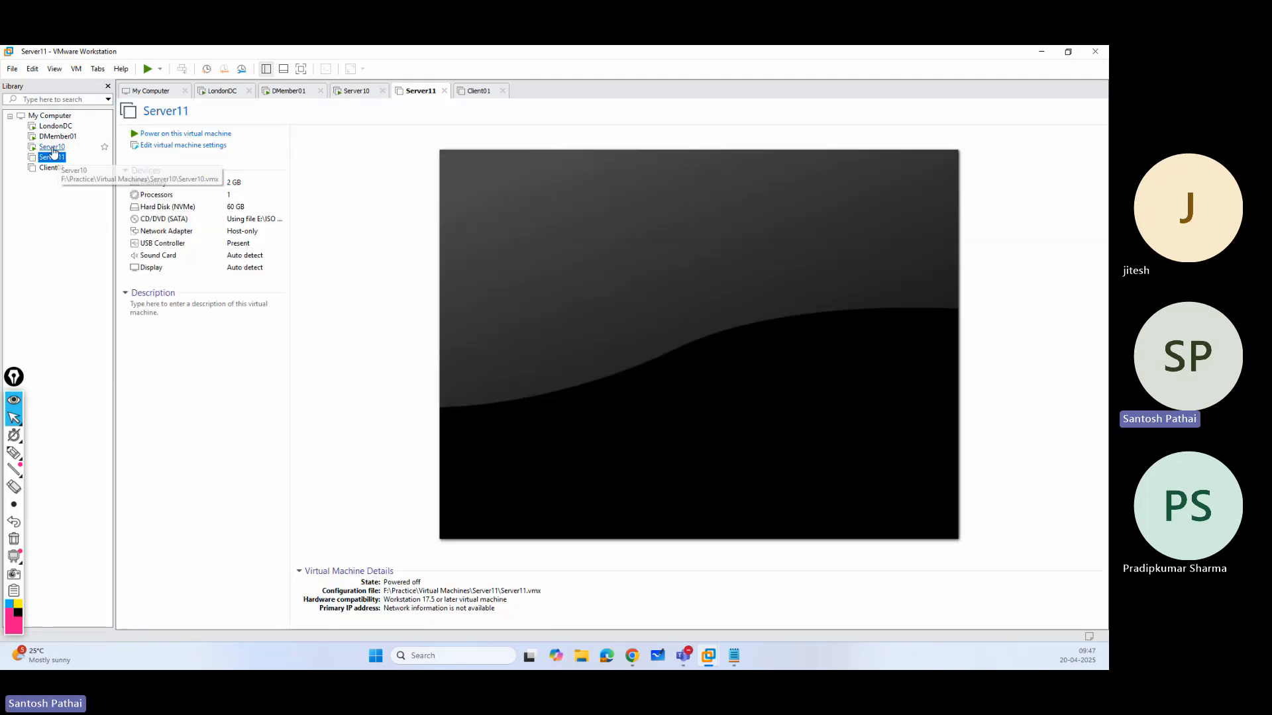
pyautogui.rightClick(53, 146)
pyautogui.moveTo(92, 230)
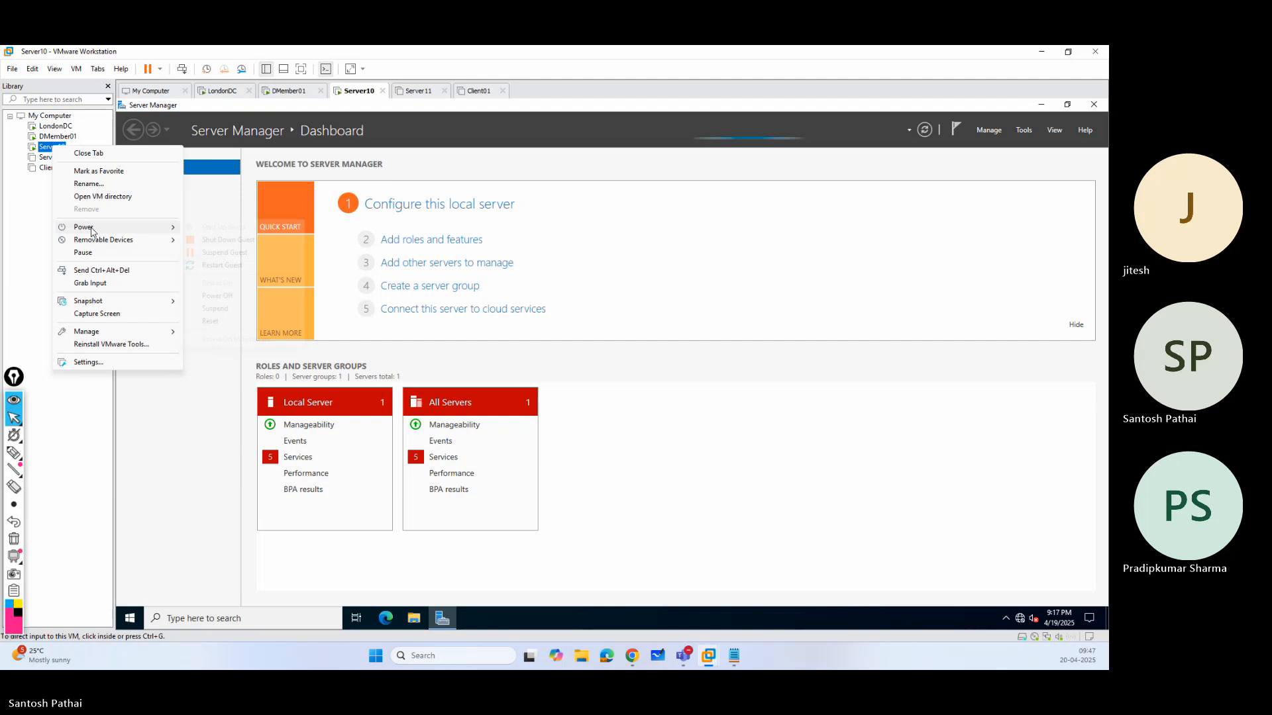
pyautogui.click(219, 295)
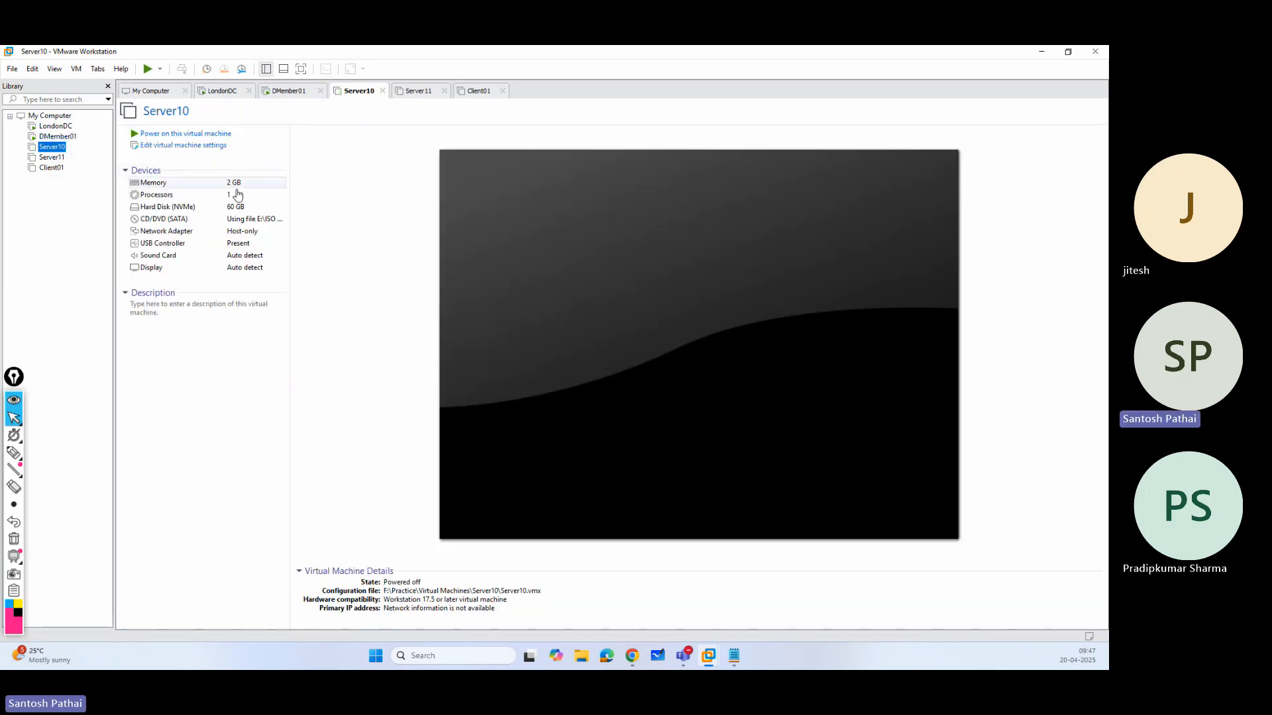
# Remove the powered-off Server10 virtual machine from the library.
pyautogui.click(295, 91)
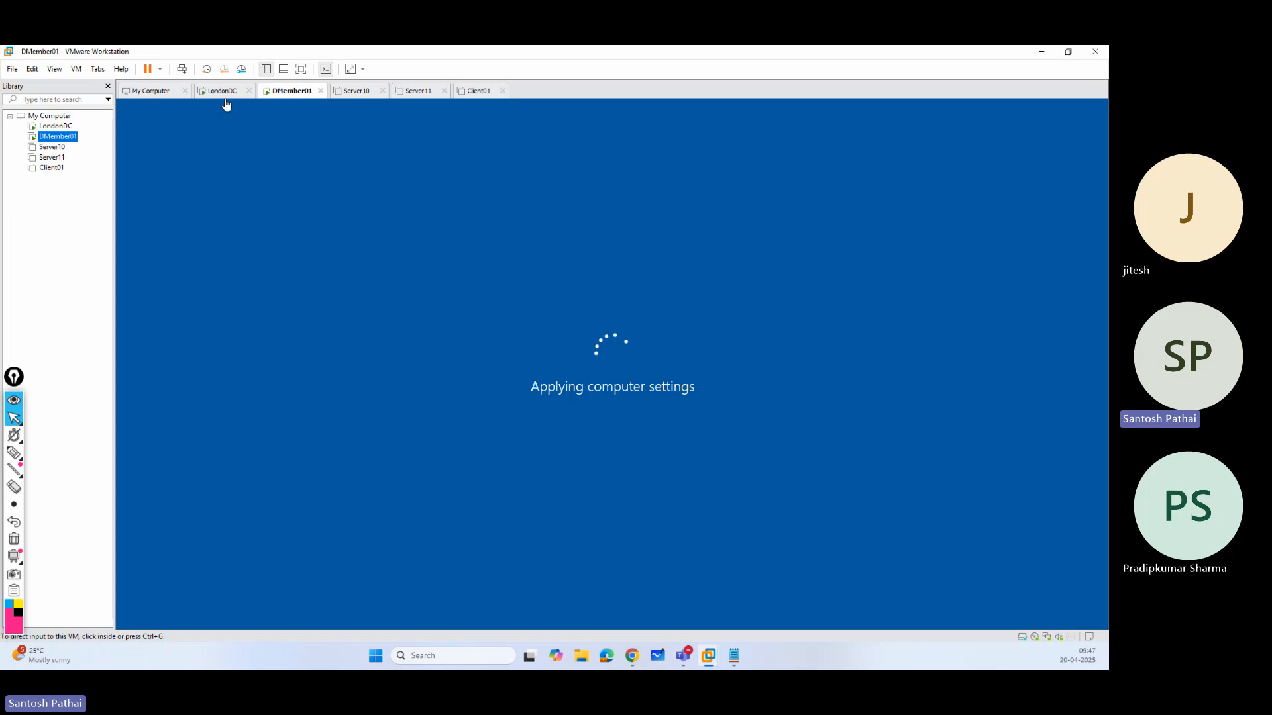
pyautogui.rightClick(52, 147)
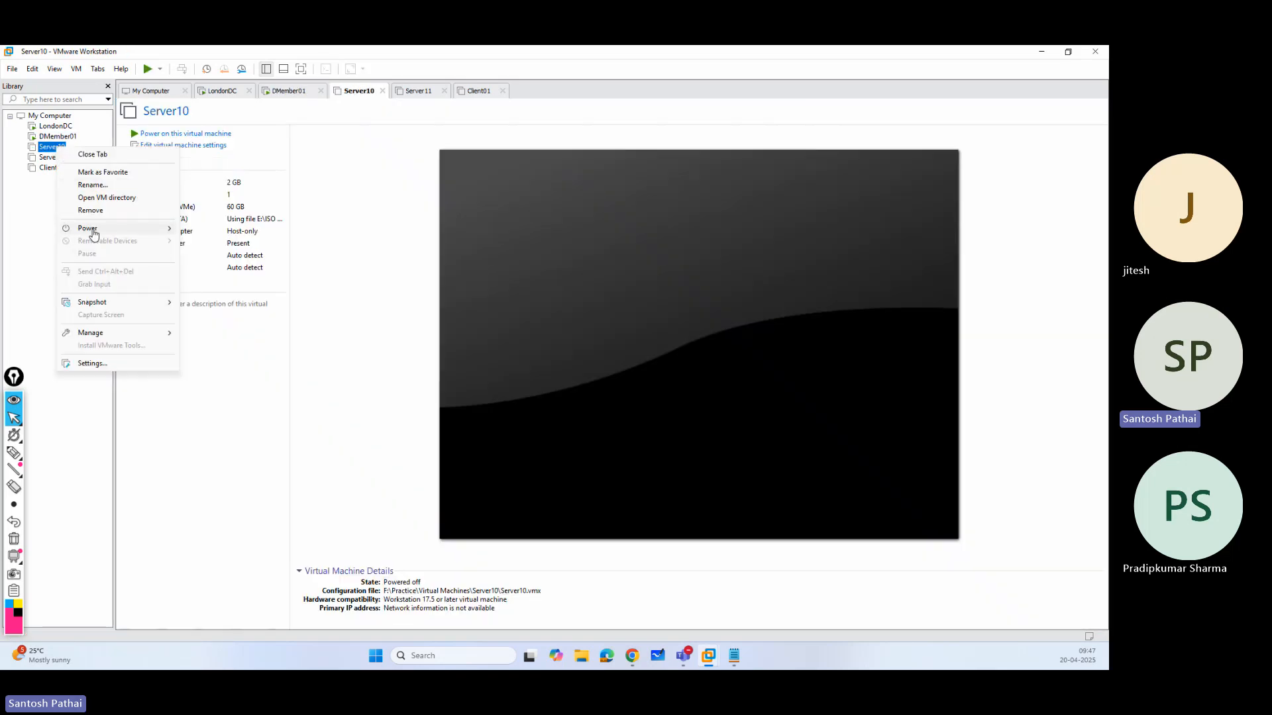
pyautogui.click(90, 210)
pyautogui.click(571, 366)
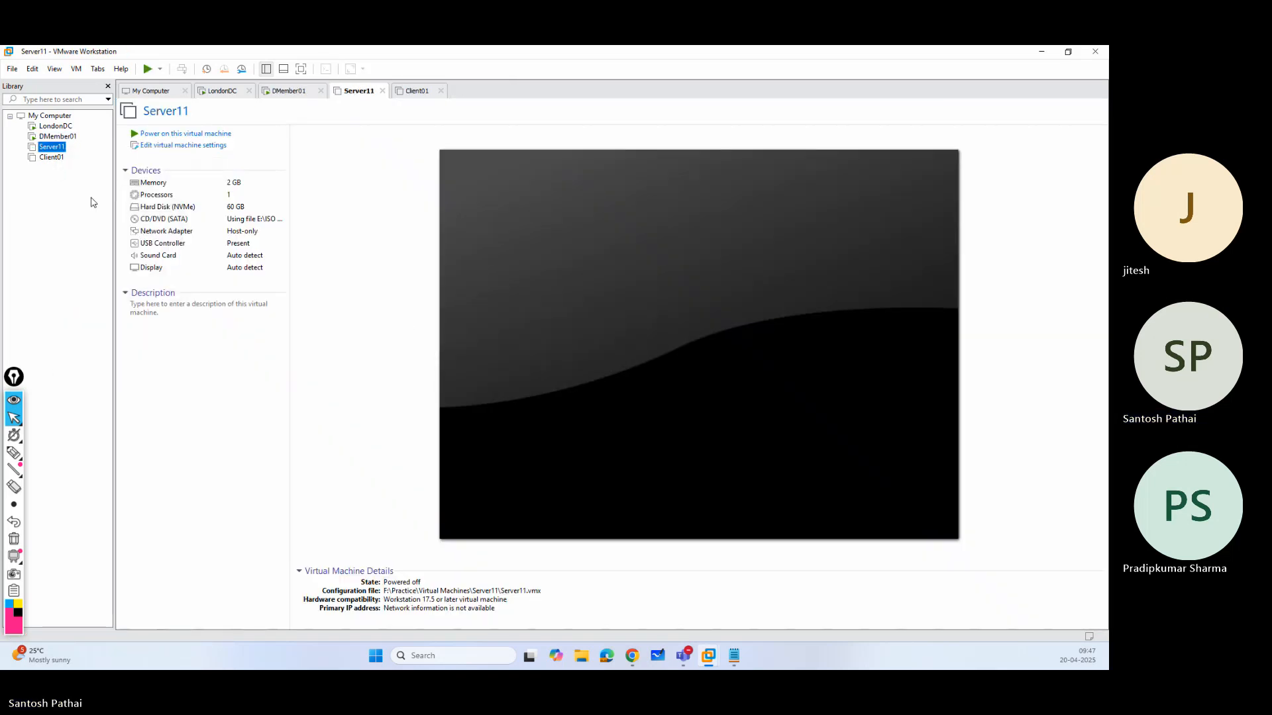
# Remove the powered-off Server11 virtual machine from the library.
pyautogui.rightClick(57, 147)
pyautogui.click(92, 210)
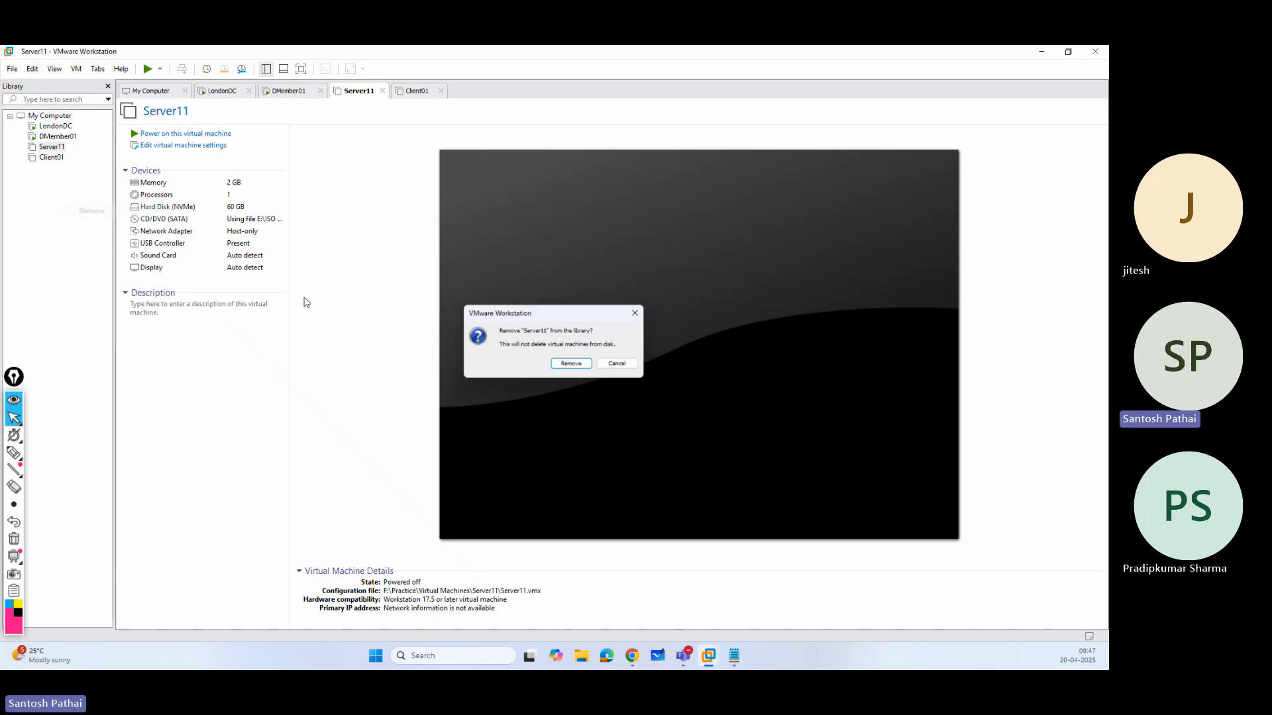
pyautogui.click(570, 367)
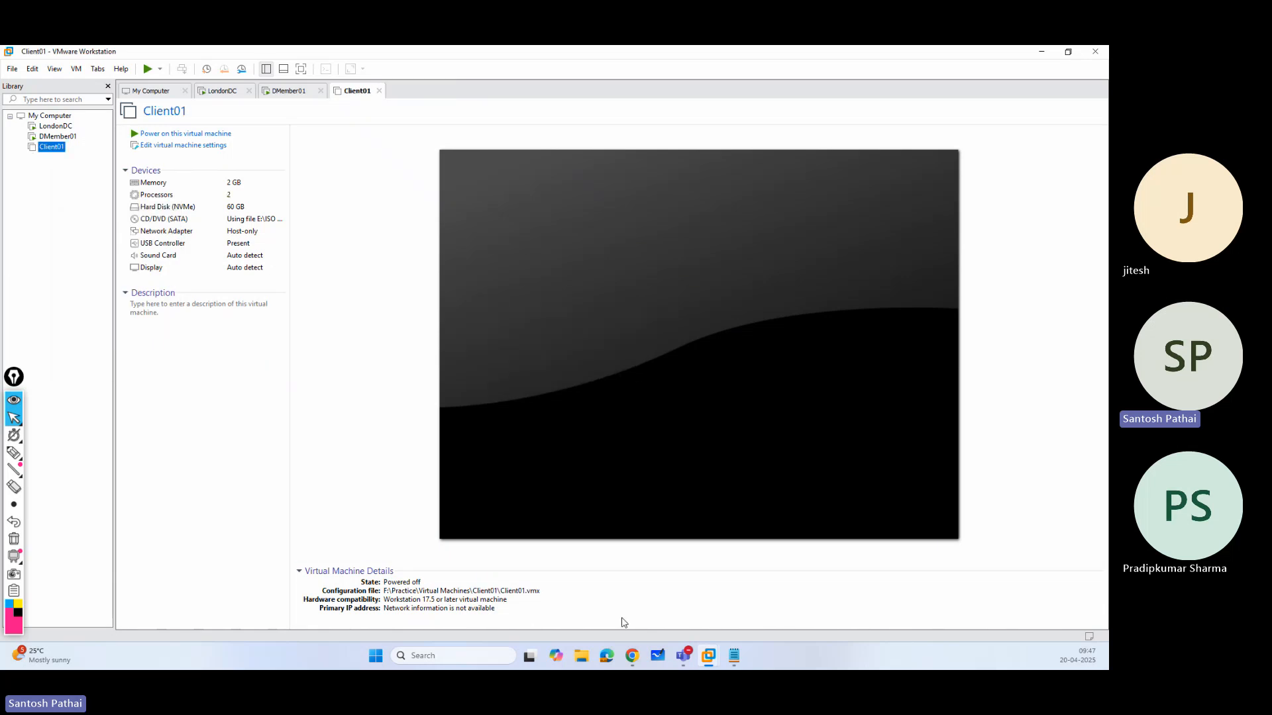
# In File Explorer, permanently delete the Server10 and Server11 folders from F:\Practice\Virtual Machines, and close the window.
pyautogui.click(582, 656)
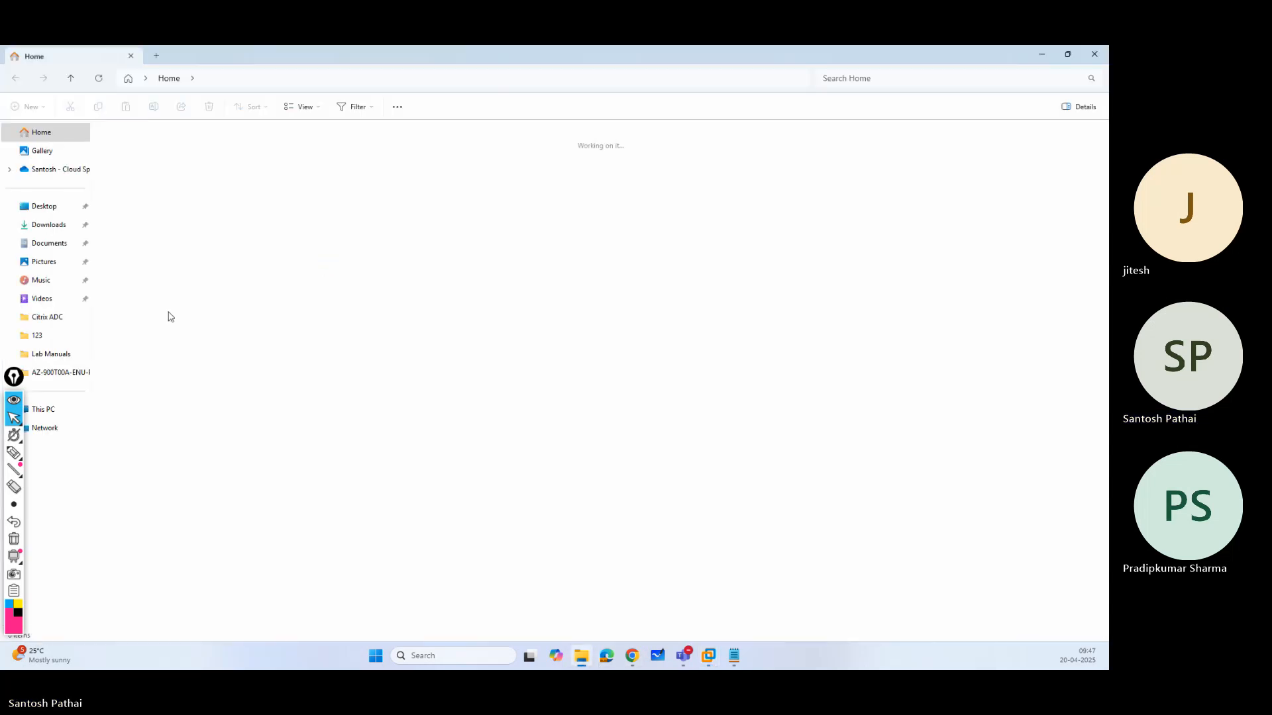
pyautogui.click(43, 410)
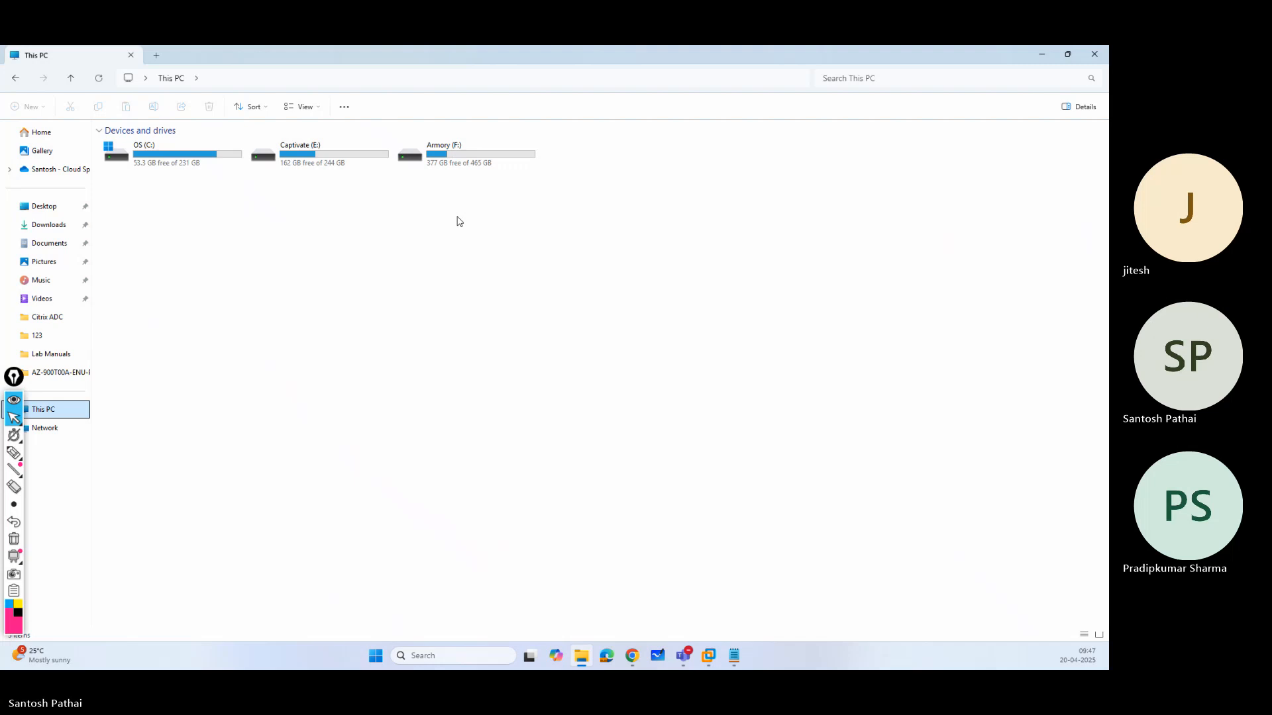
pyautogui.doubleClick(443, 156)
pyautogui.click(134, 147)
pyautogui.doubleClick(134, 146)
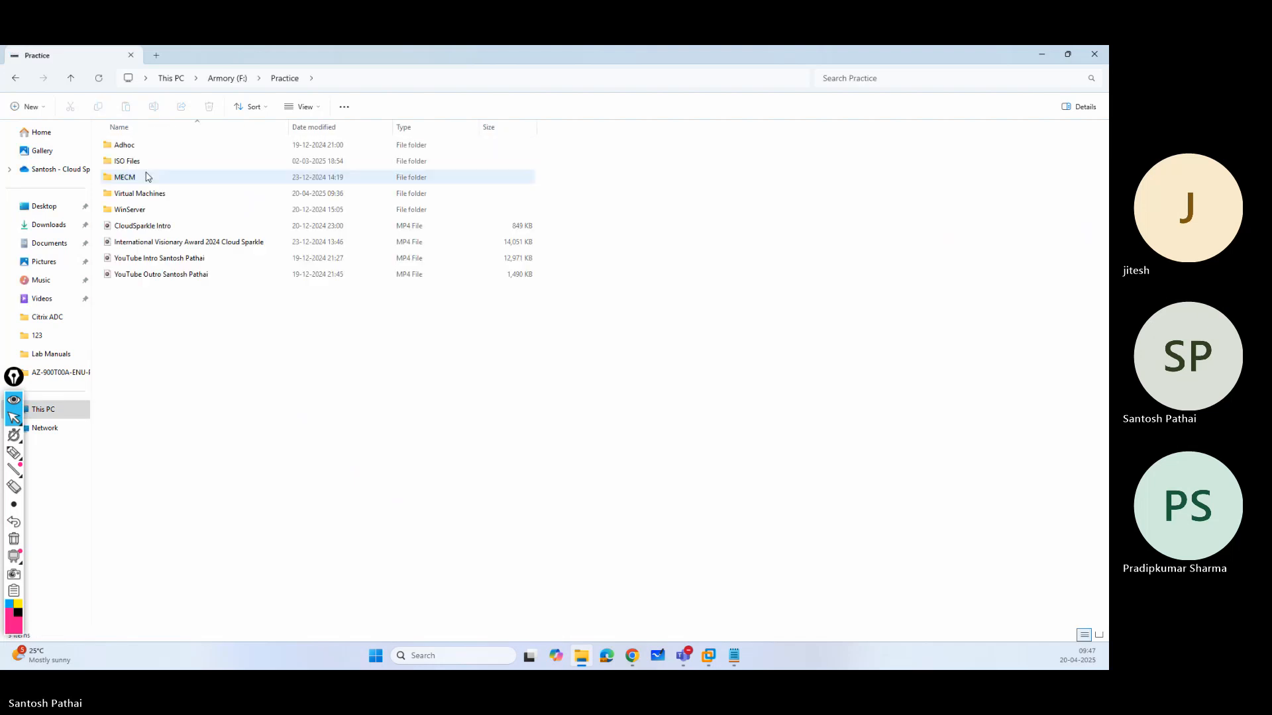
pyautogui.doubleClick(137, 196)
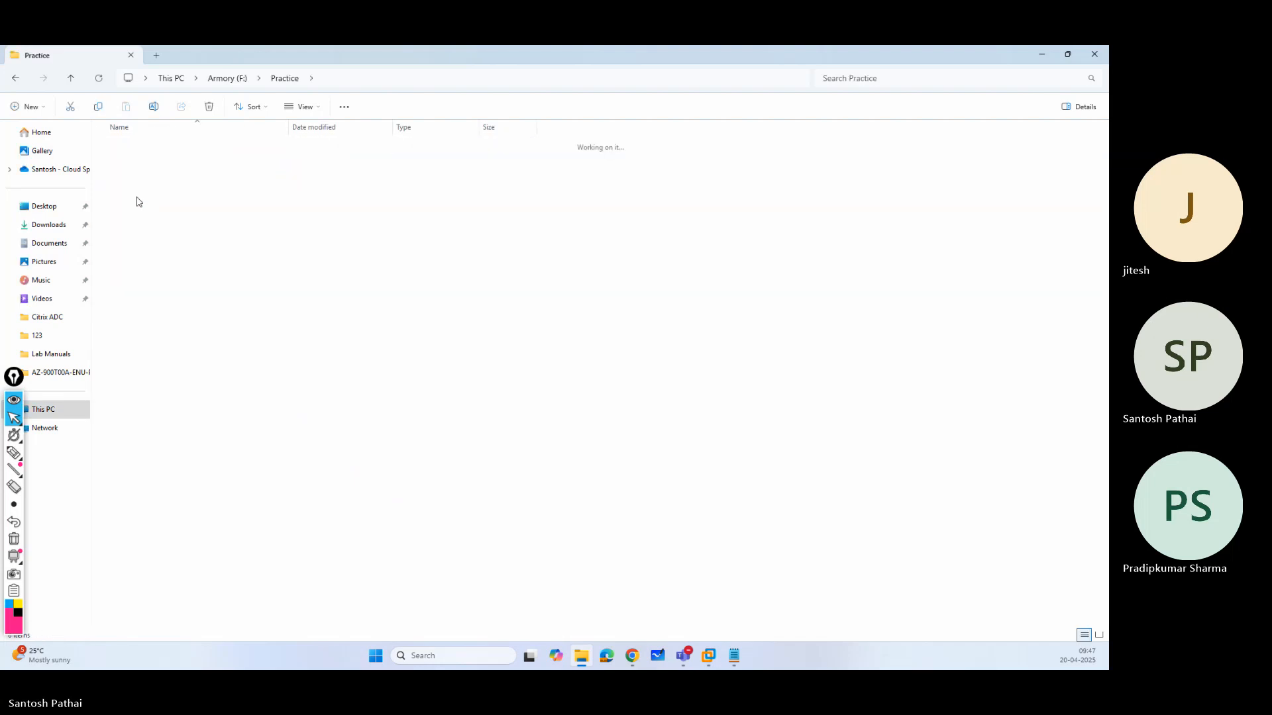
pyautogui.click(135, 192)
pyautogui.keyDown('ctrl'); pyautogui.click(150, 212); pyautogui.keyUp('ctrl')
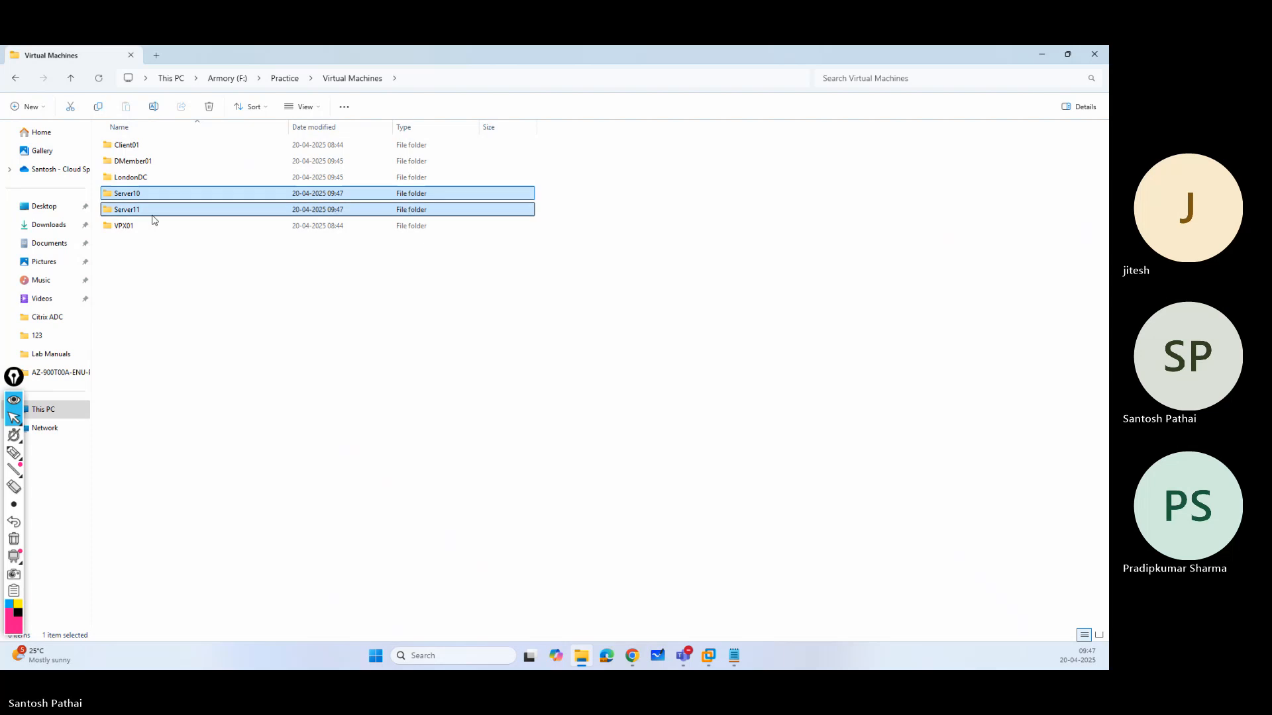
pyautogui.hotkey('shift', 'Delete')
pyautogui.press('Return')
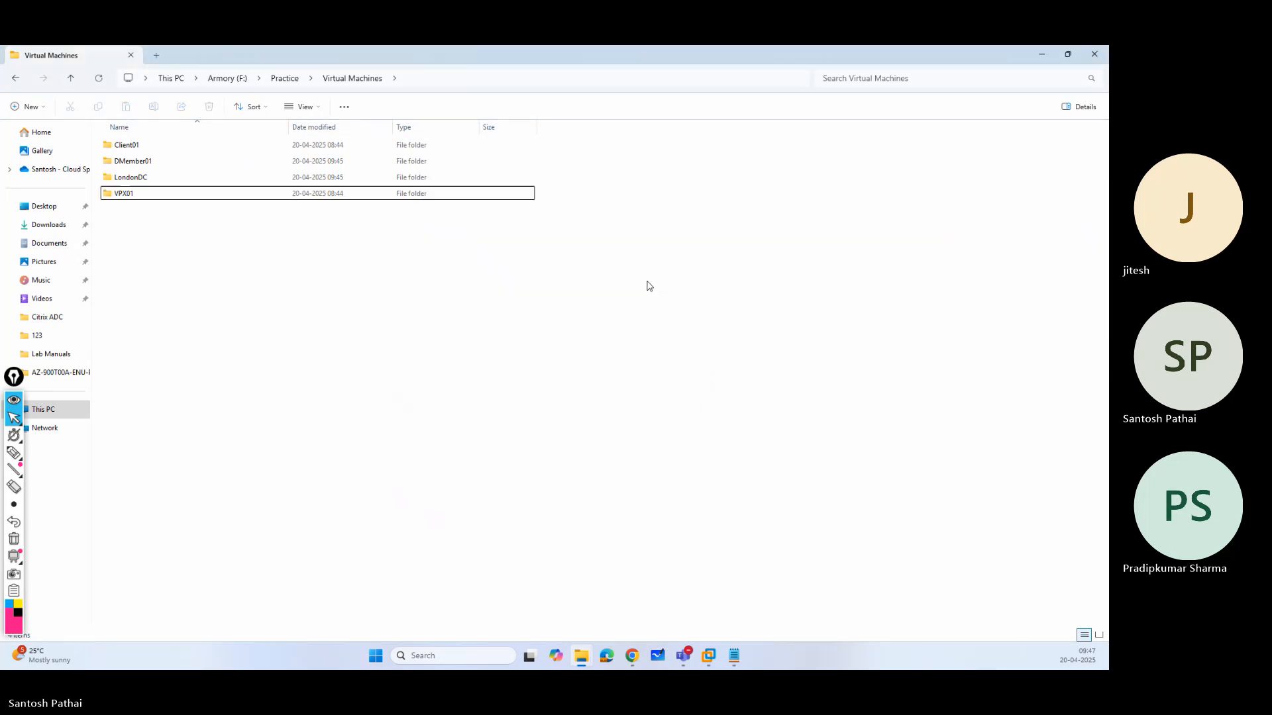
pyautogui.hotkey('alt', 'F4')
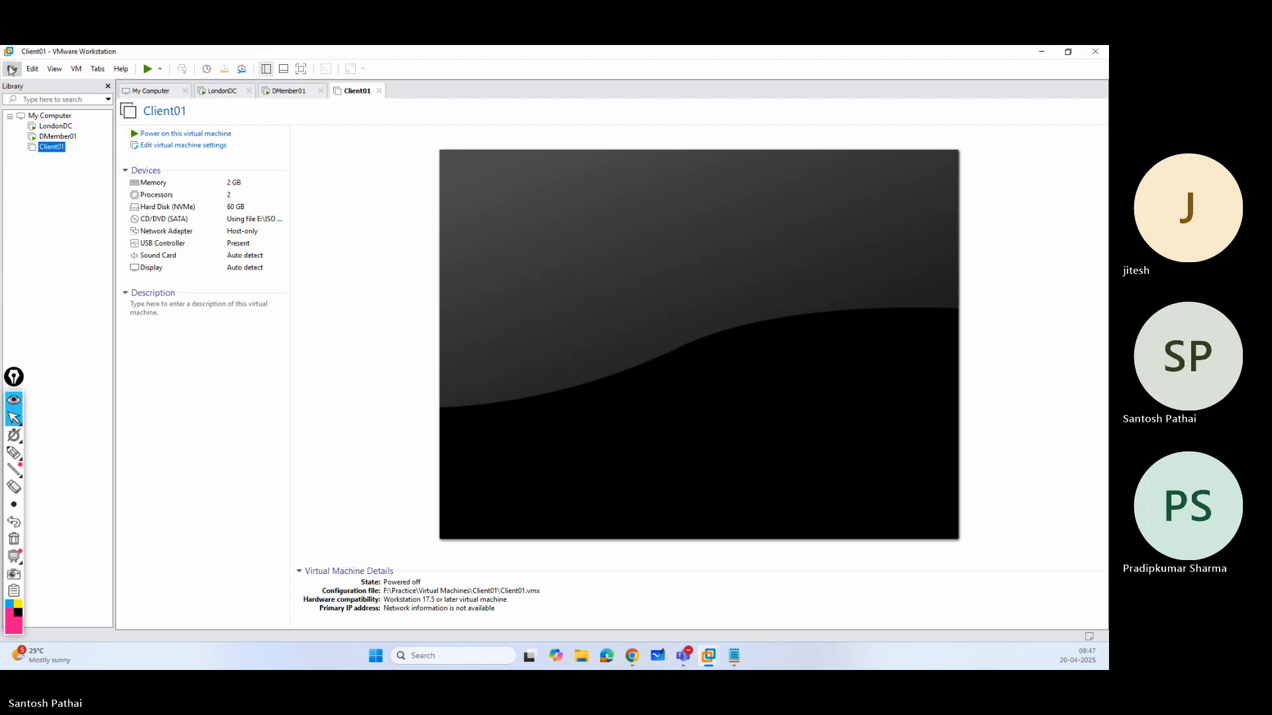
# Unlock the LondonDC virtual machine as SP\Administrator by entering the account password.
pyautogui.click(226, 92)
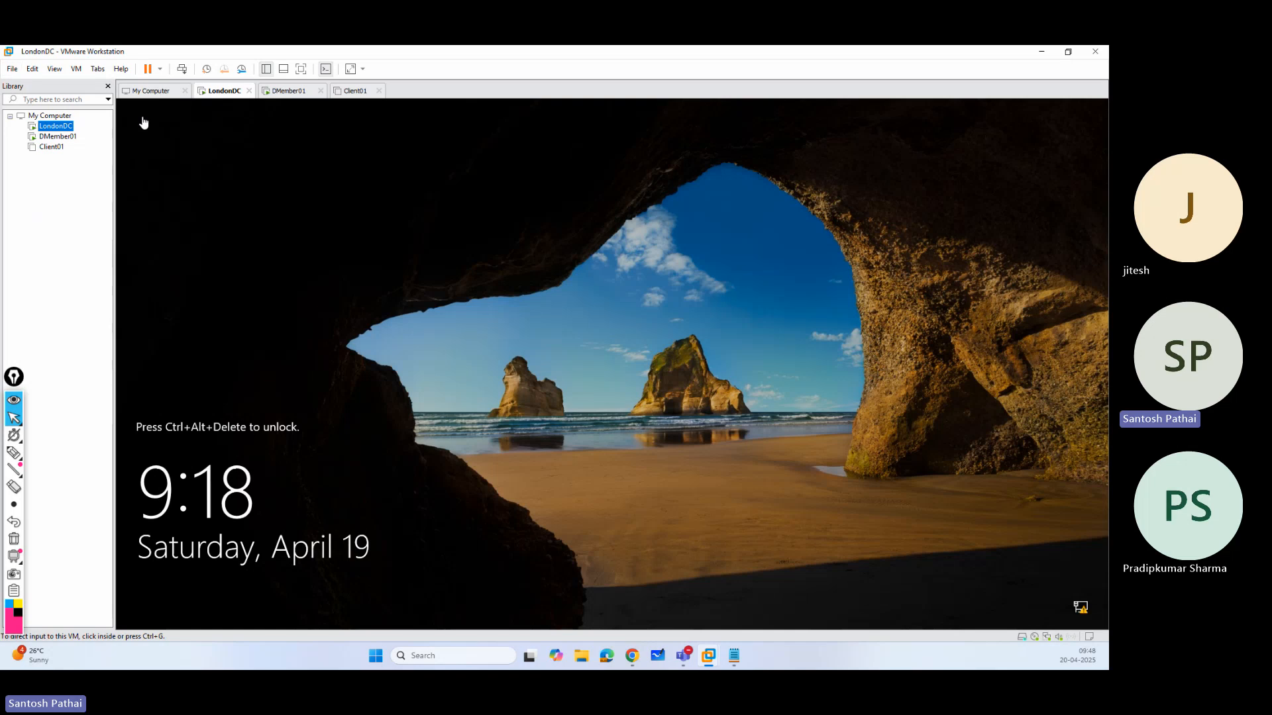
pyautogui.click(181, 71)
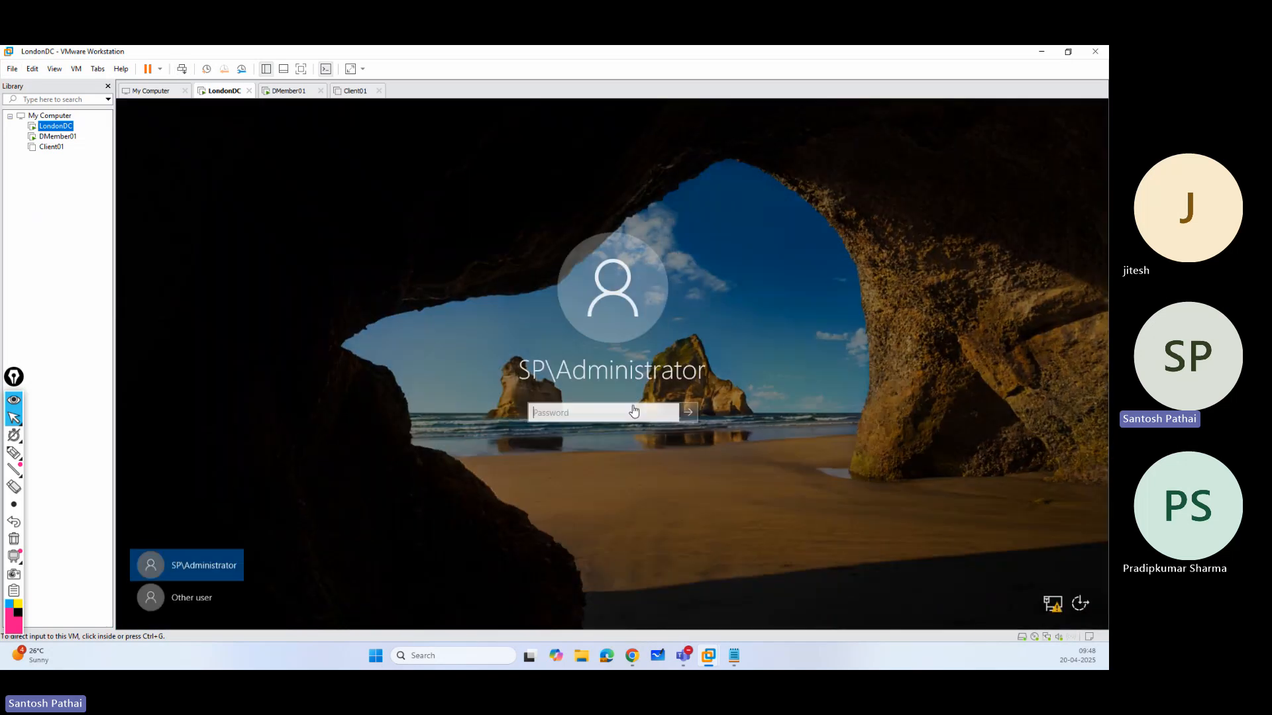
pyautogui.write('••••••')
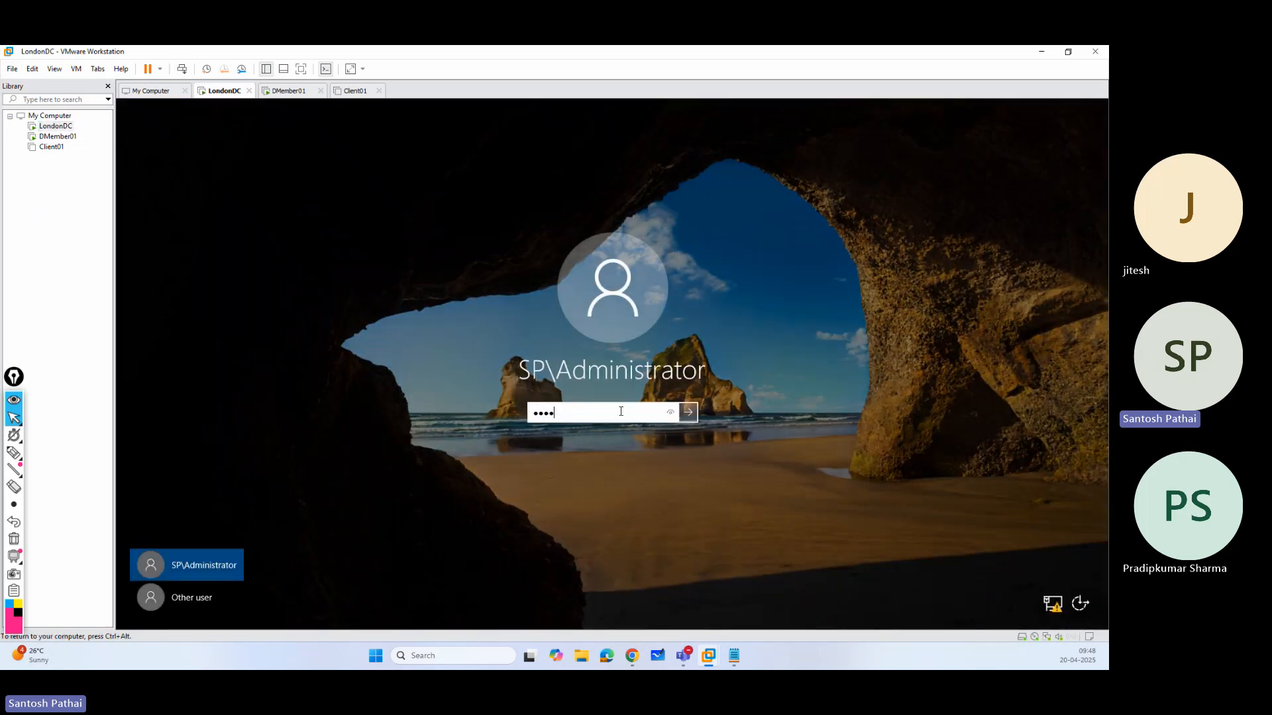
pyautogui.write('•••')
pyautogui.press('Return')
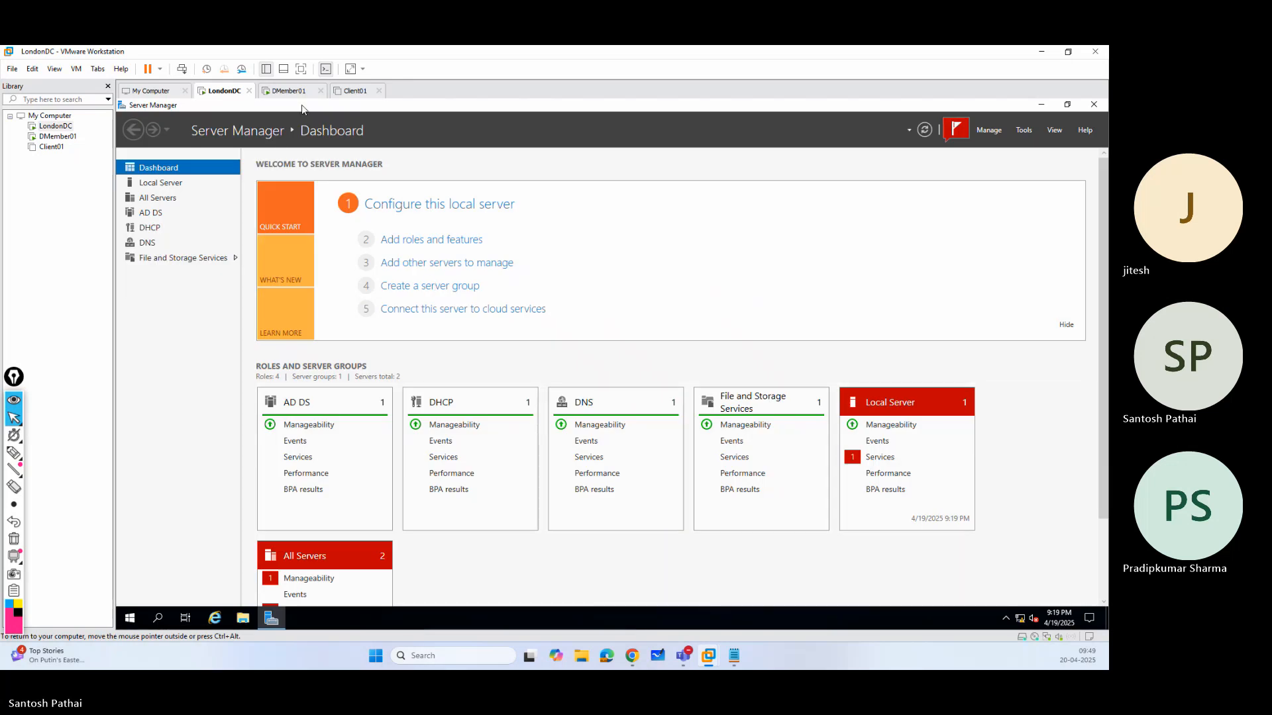
# Open Active Directory Domains and Trusts on LondonDC and request the properties of the tanya.com domain.
pyautogui.click(1024, 130)
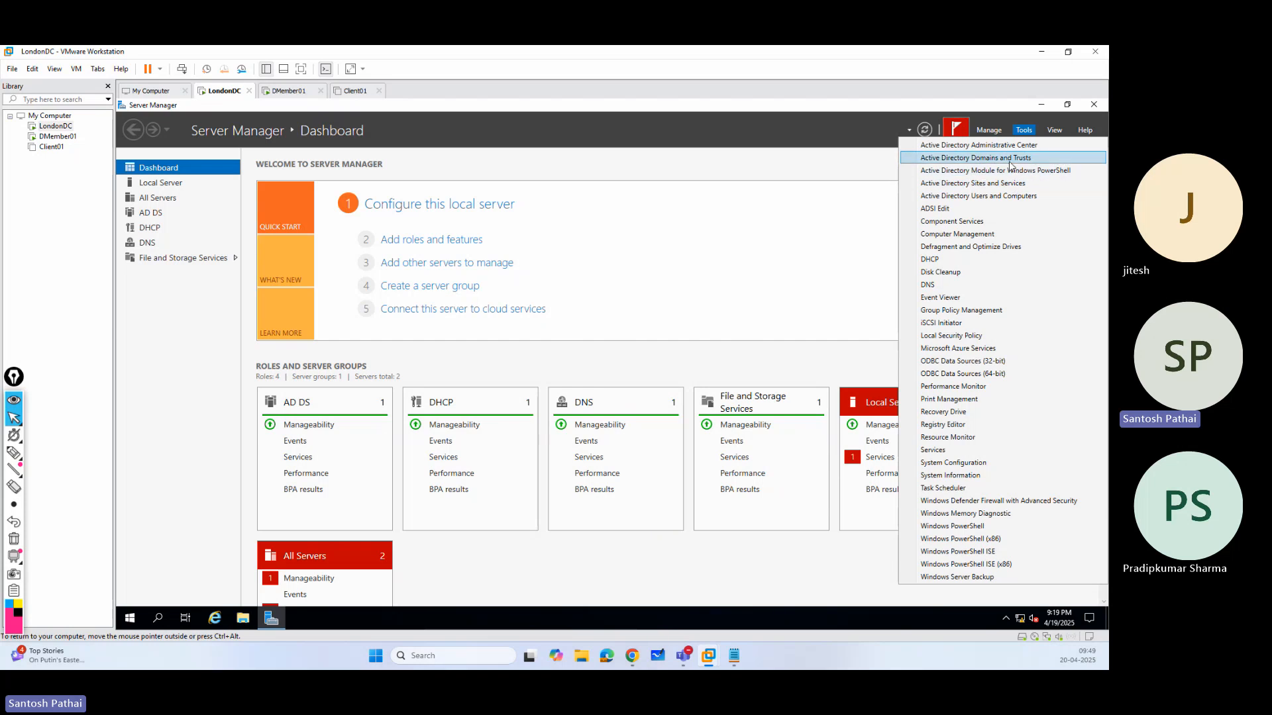
pyautogui.click(579, 169)
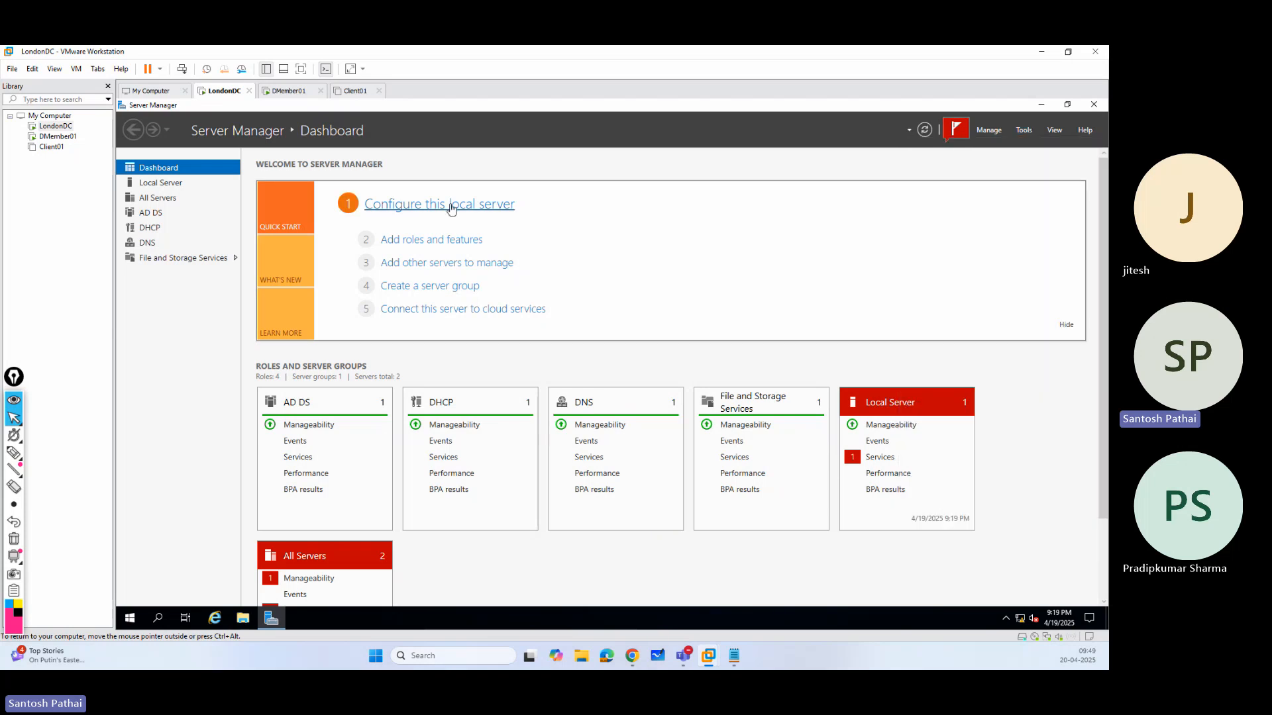
pyautogui.click(443, 246)
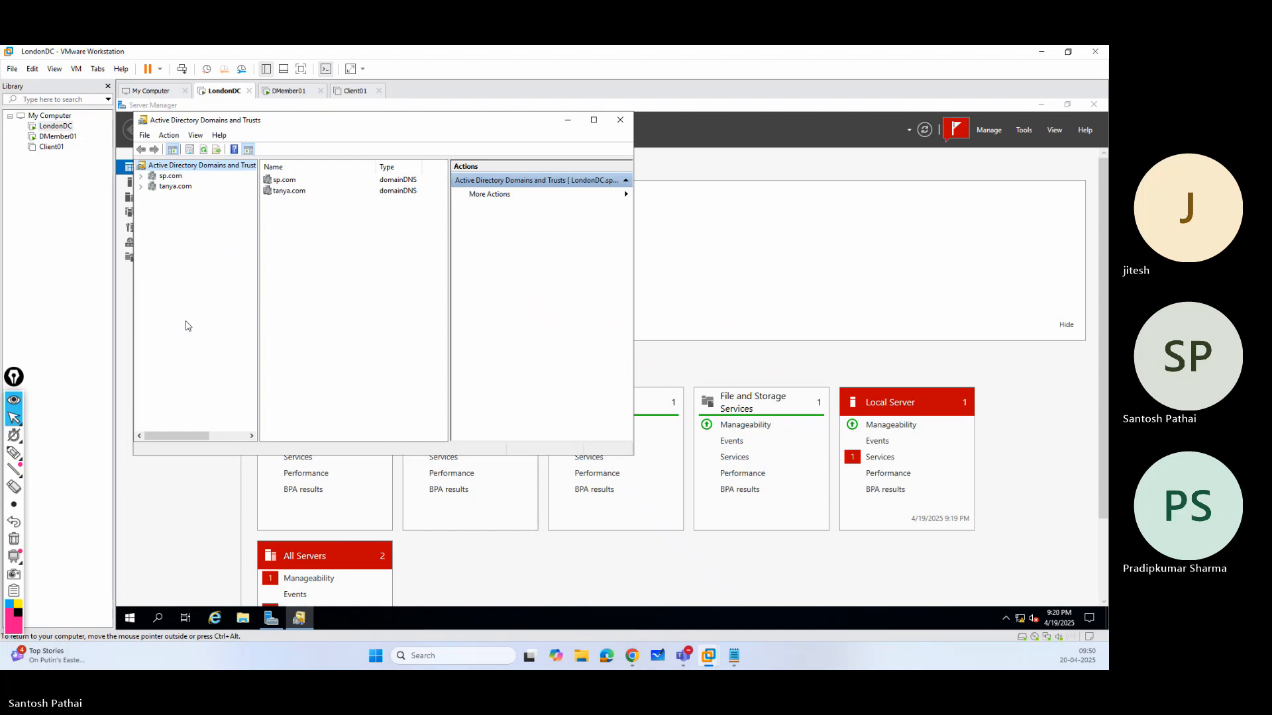
pyautogui.rightClick(170, 188)
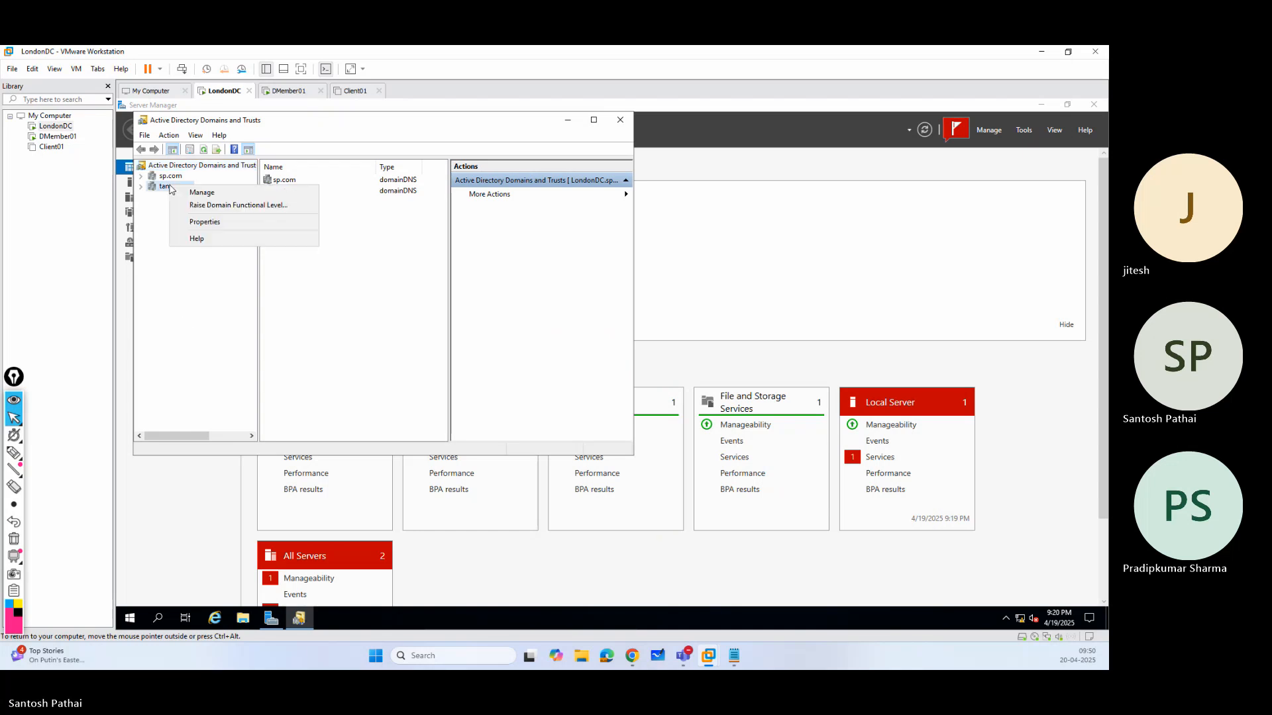
pyautogui.click(193, 221)
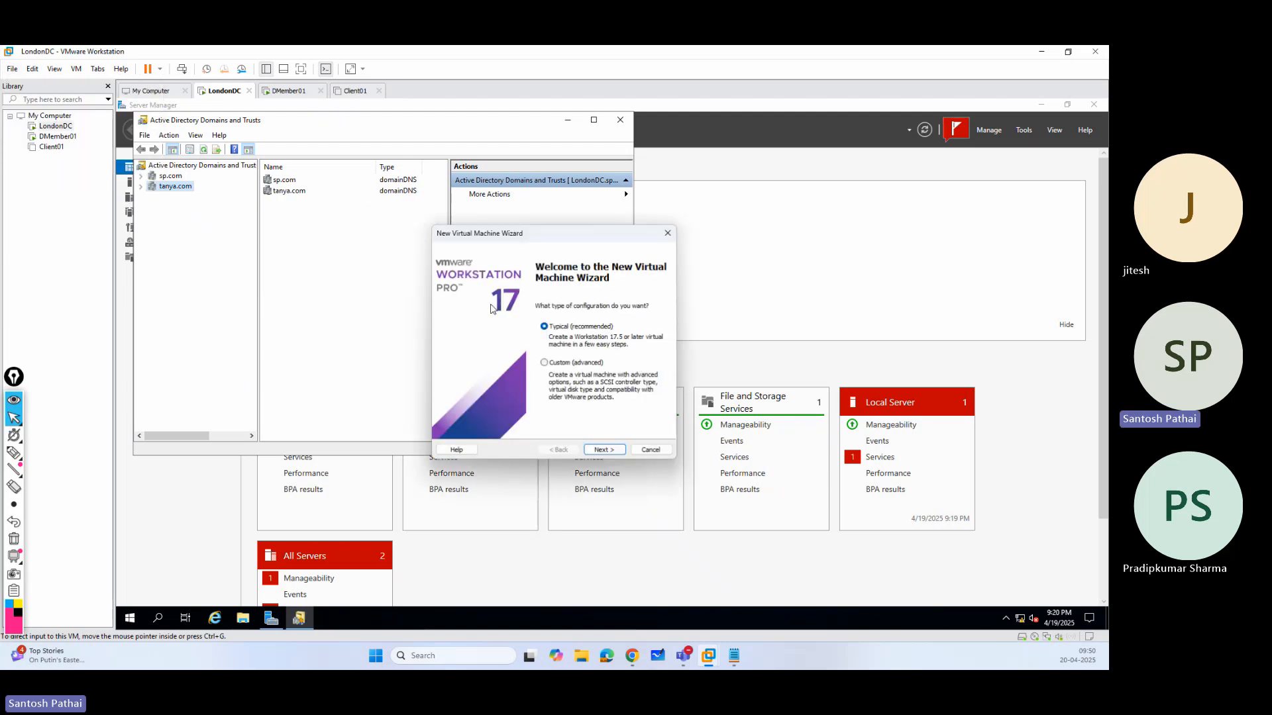
# Create a typical virtual machine named Server05 from the Windows Server 2022 ISO, with a 60 GB disk split into multiple files.
pyautogui.click(607, 450)
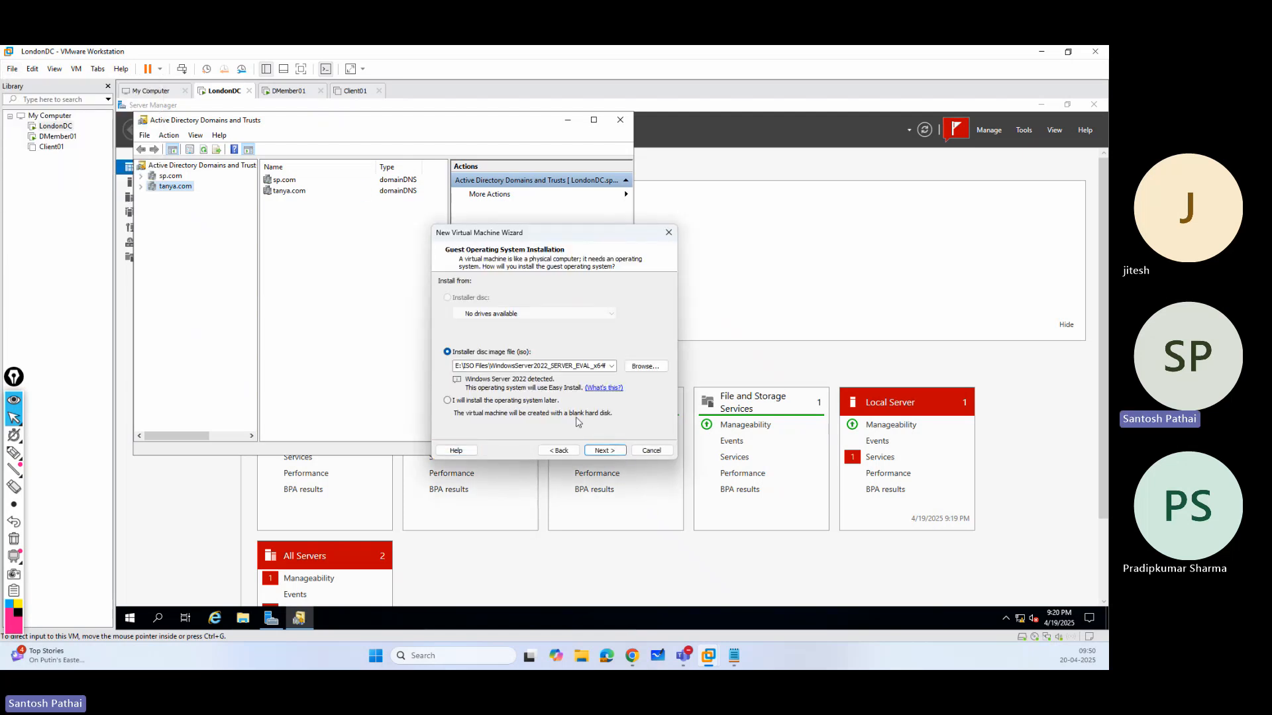
pyautogui.click(598, 451)
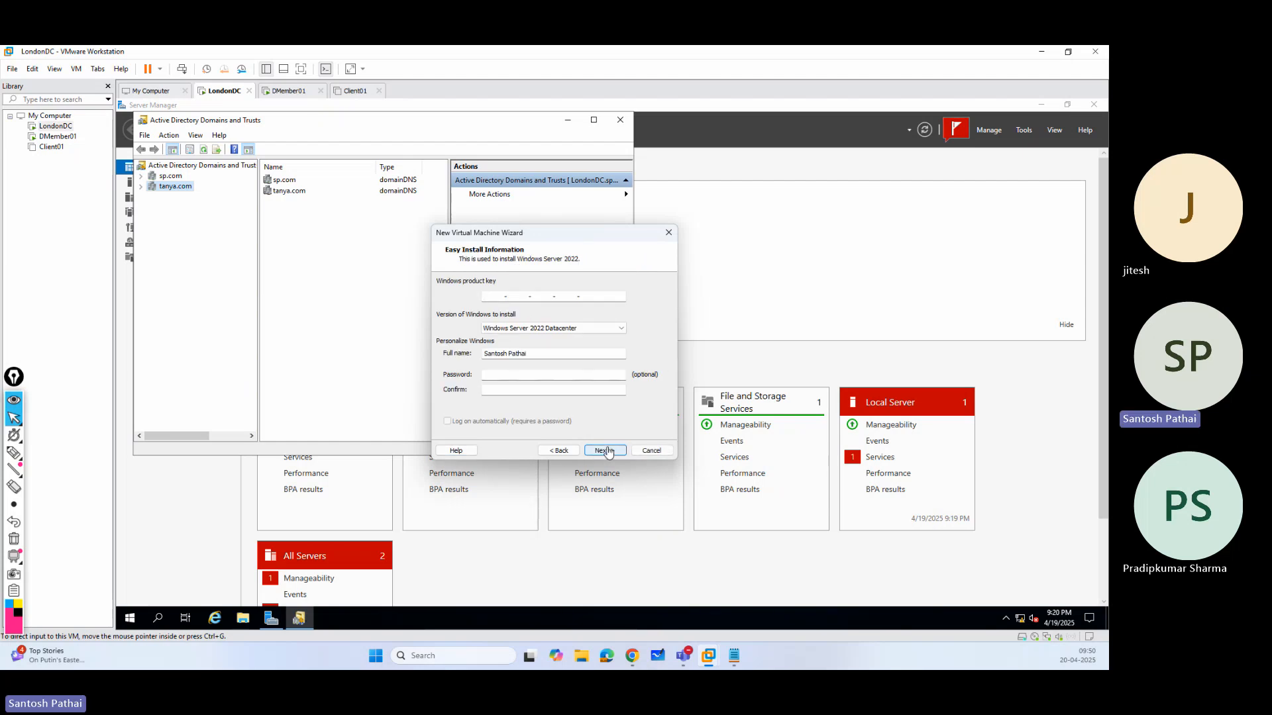
pyautogui.click(606, 451)
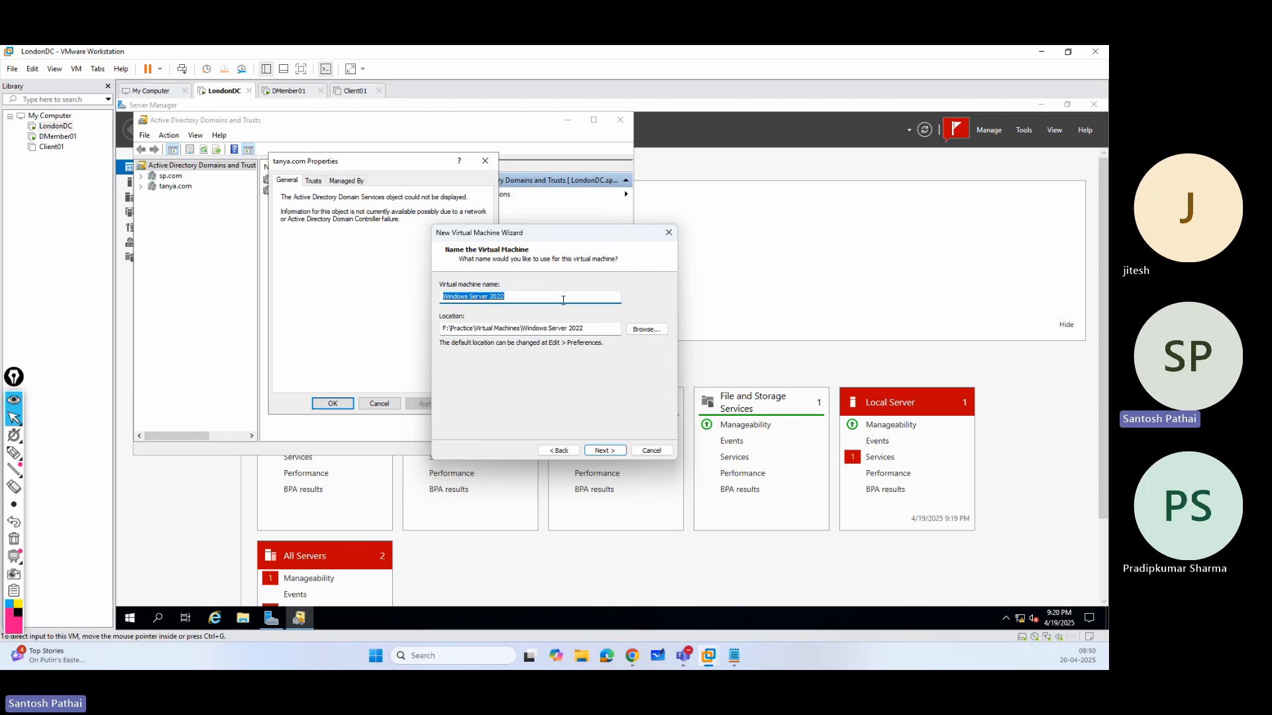
pyautogui.write('Se')
pyautogui.press('BackSpace')
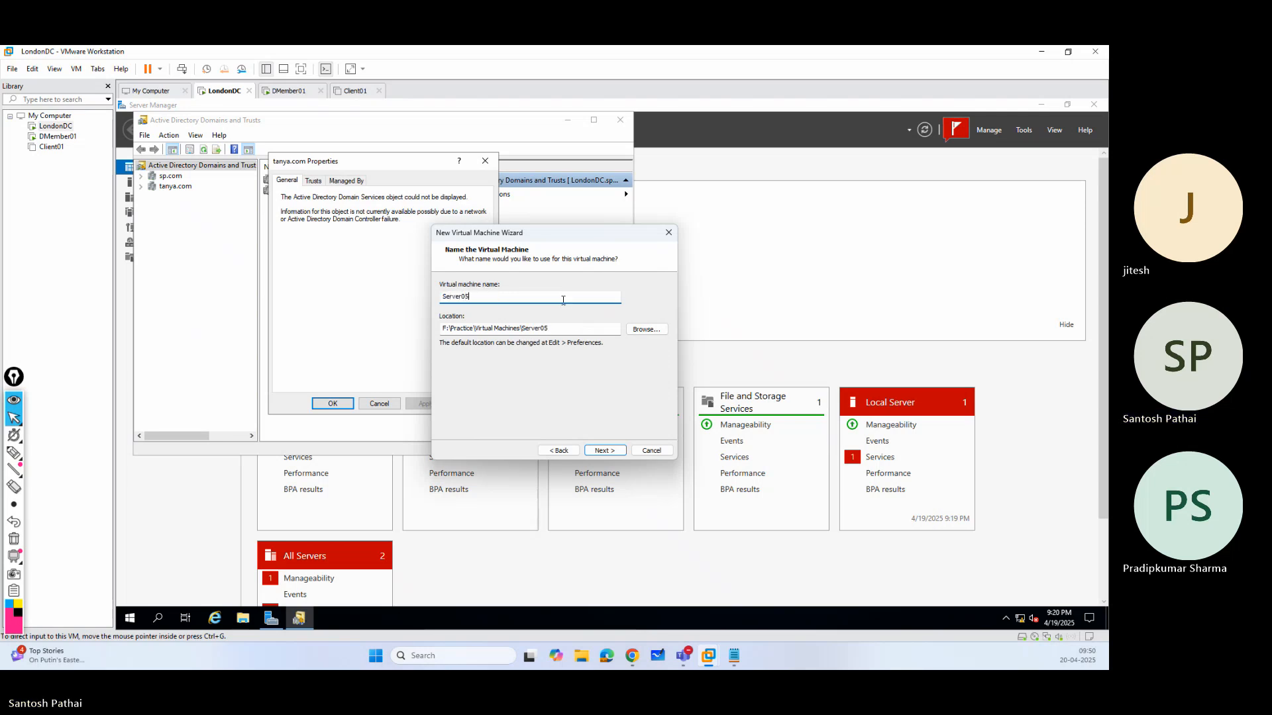
pyautogui.press('Return')
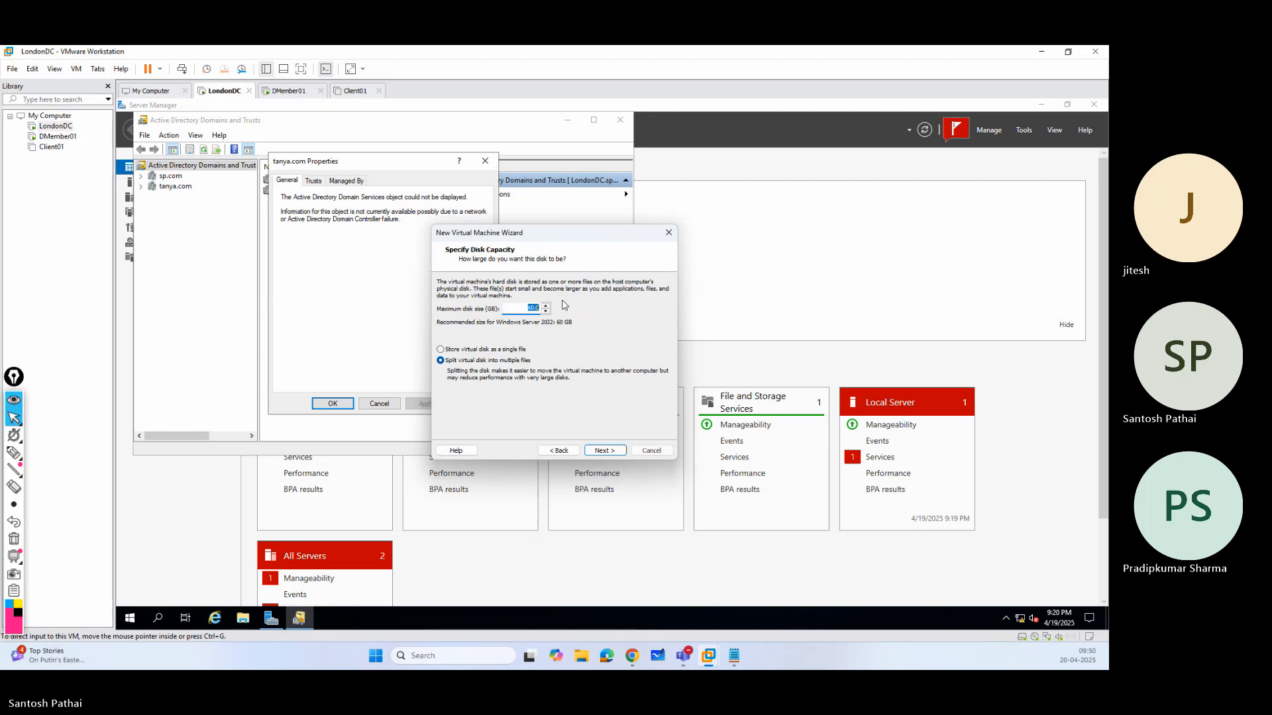
pyautogui.click(603, 451)
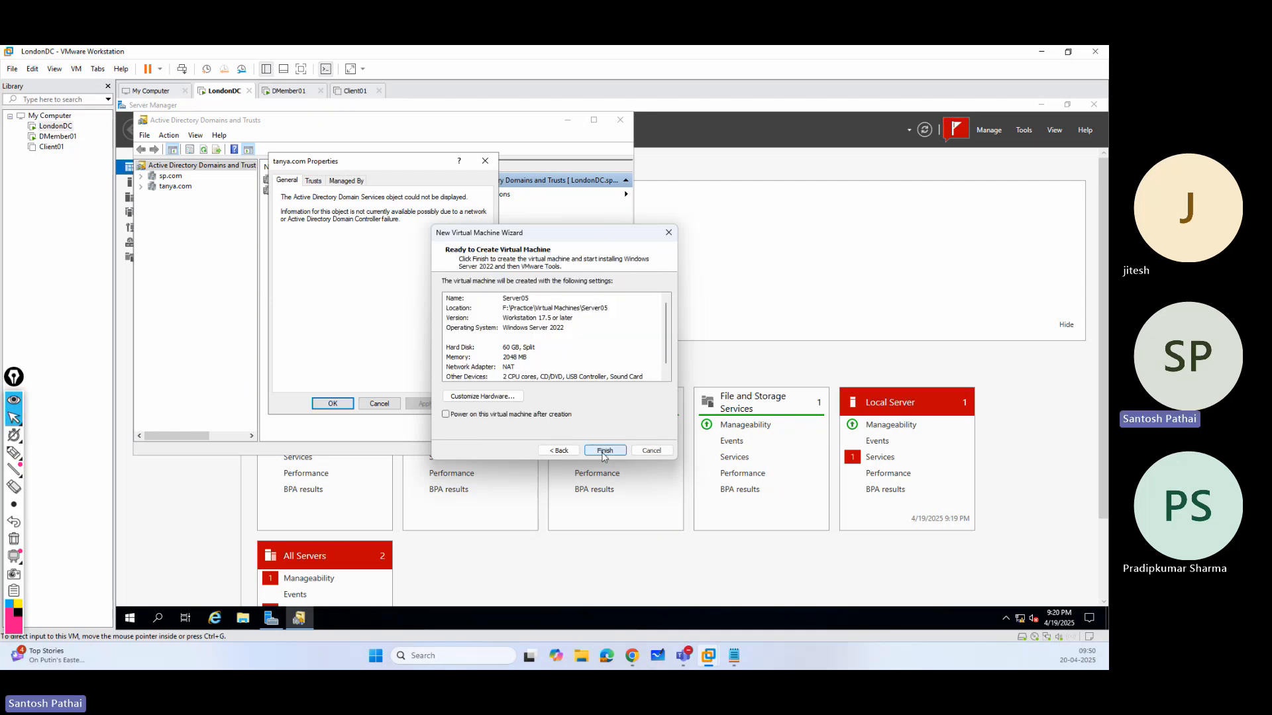
pyautogui.click(603, 453)
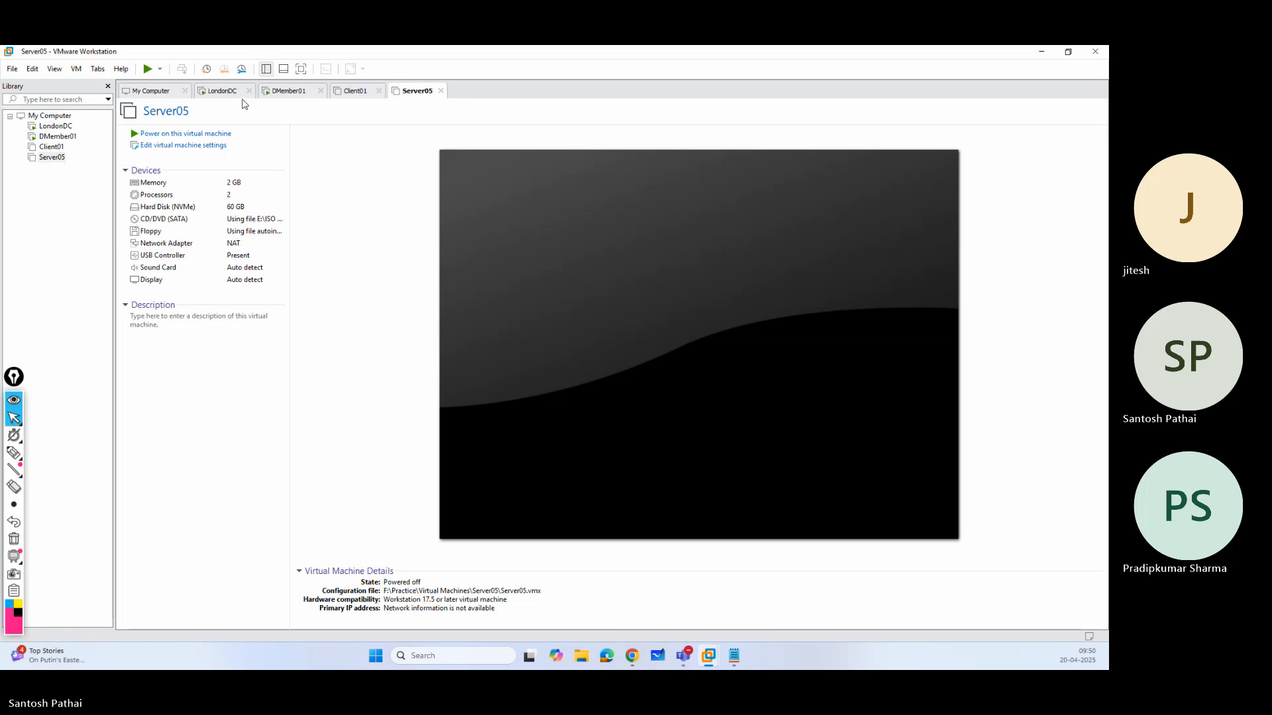
# On LondonDC, check the Trusts and Managed By properties of tanya.com, close them, and try to manage that domain.
pyautogui.click(228, 93)
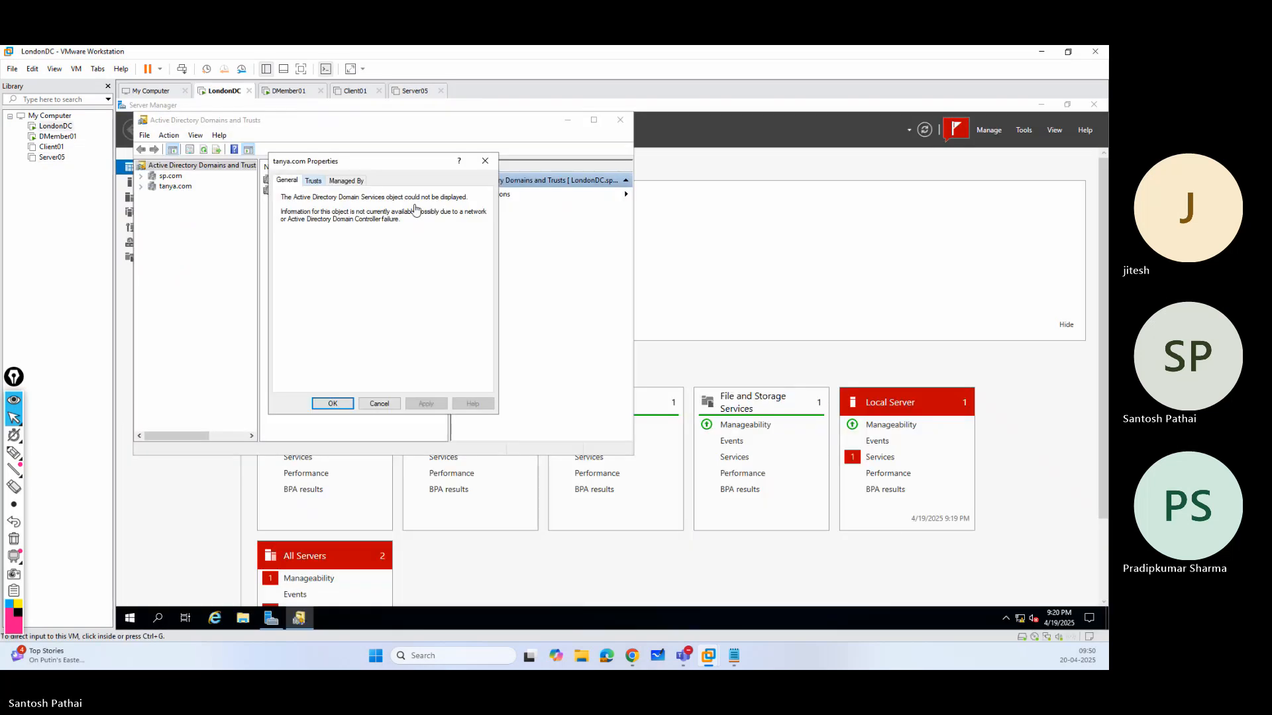
pyautogui.click(317, 183)
pyautogui.click(342, 181)
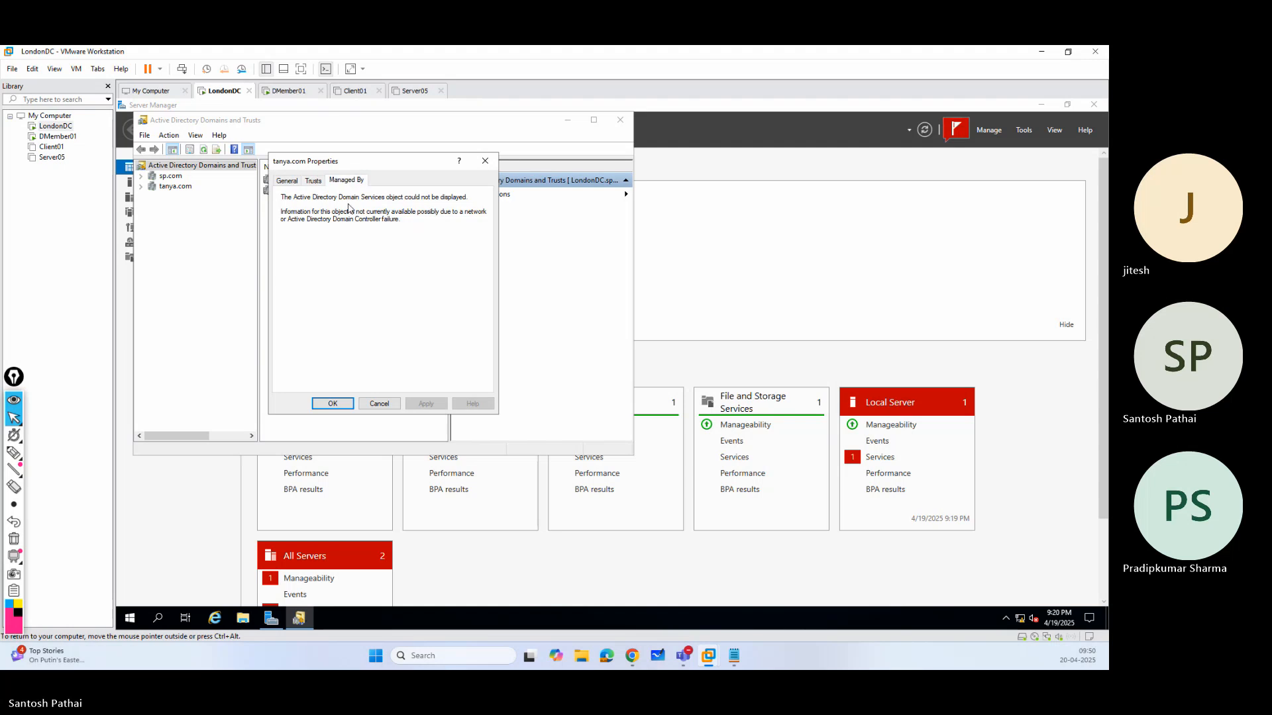
pyautogui.click(362, 404)
pyautogui.rightClick(179, 187)
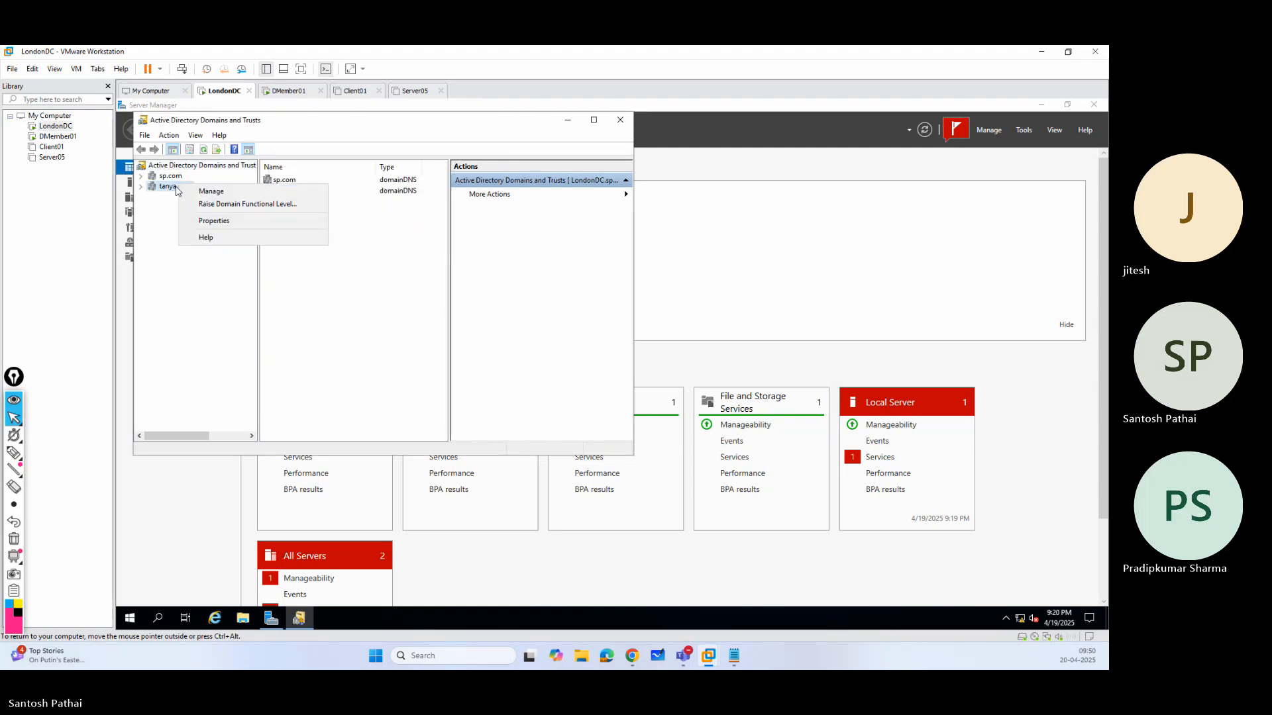
pyautogui.click(200, 193)
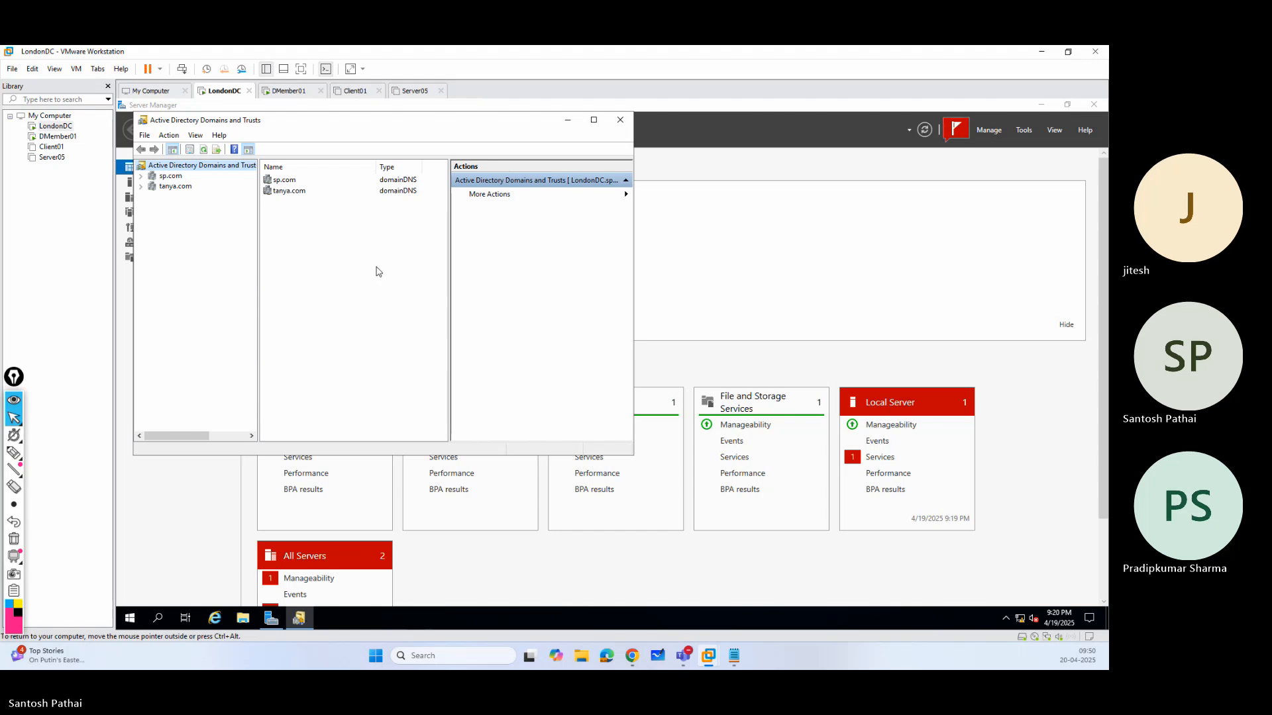
# Remove the floppy drive from Server05 and set its network adapter to Host-only.
pyautogui.click(414, 91)
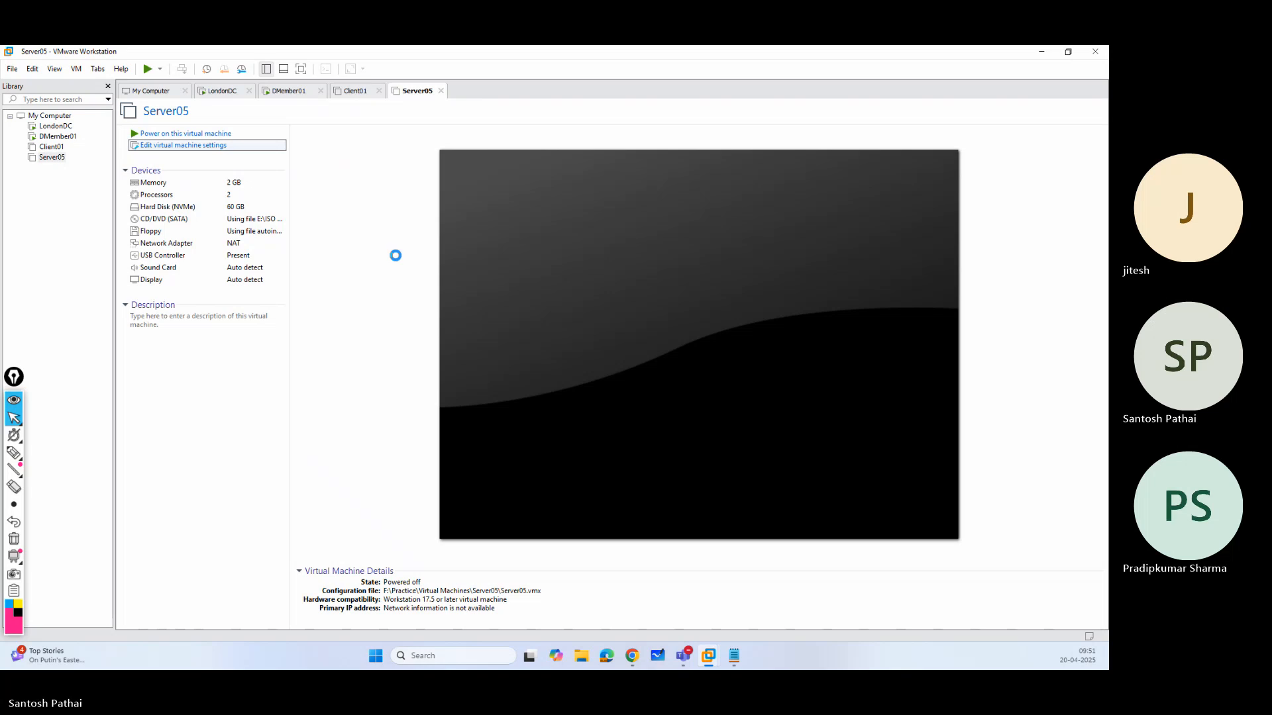
pyautogui.press('Return')
pyautogui.click(457, 238)
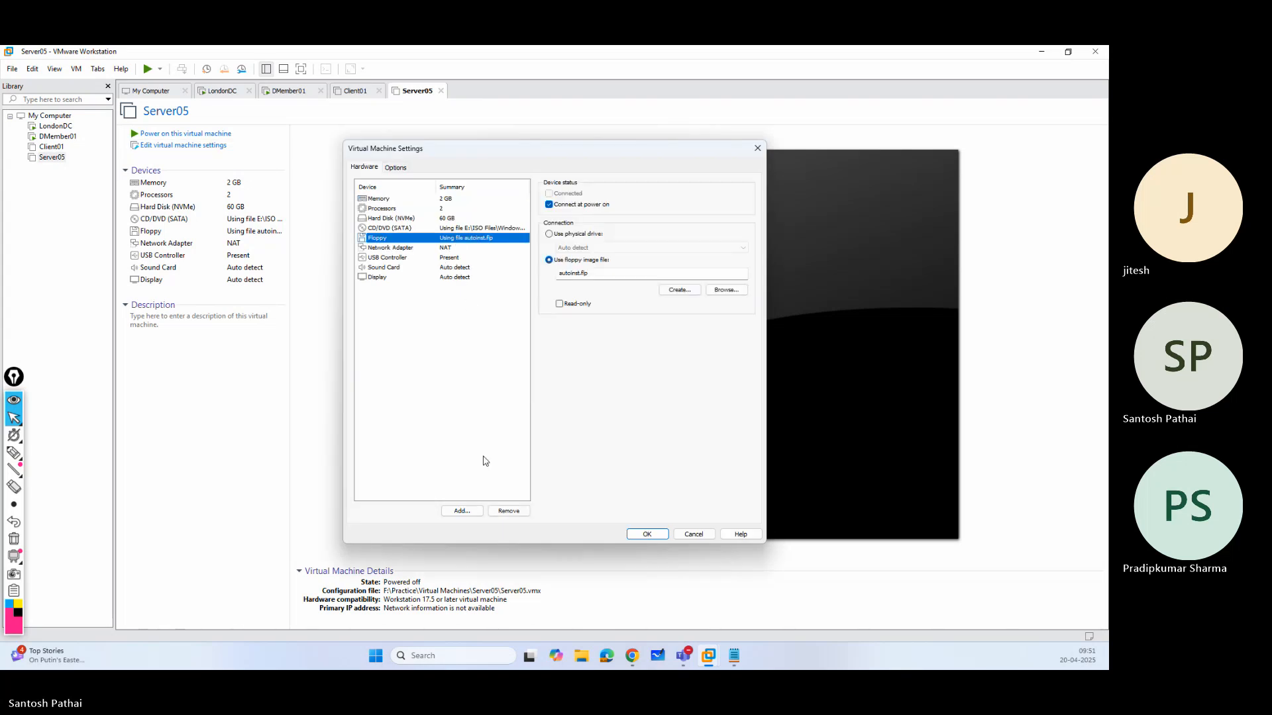
pyautogui.click(509, 511)
pyautogui.click(560, 273)
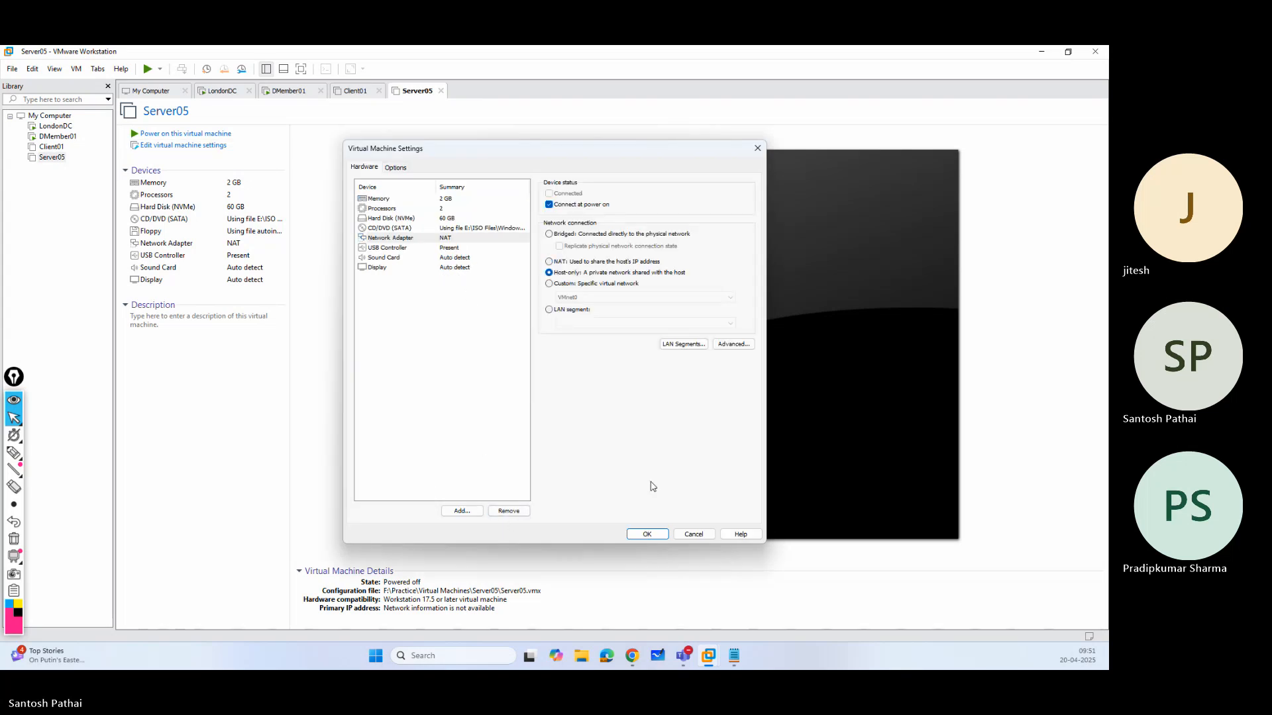
pyautogui.click(657, 535)
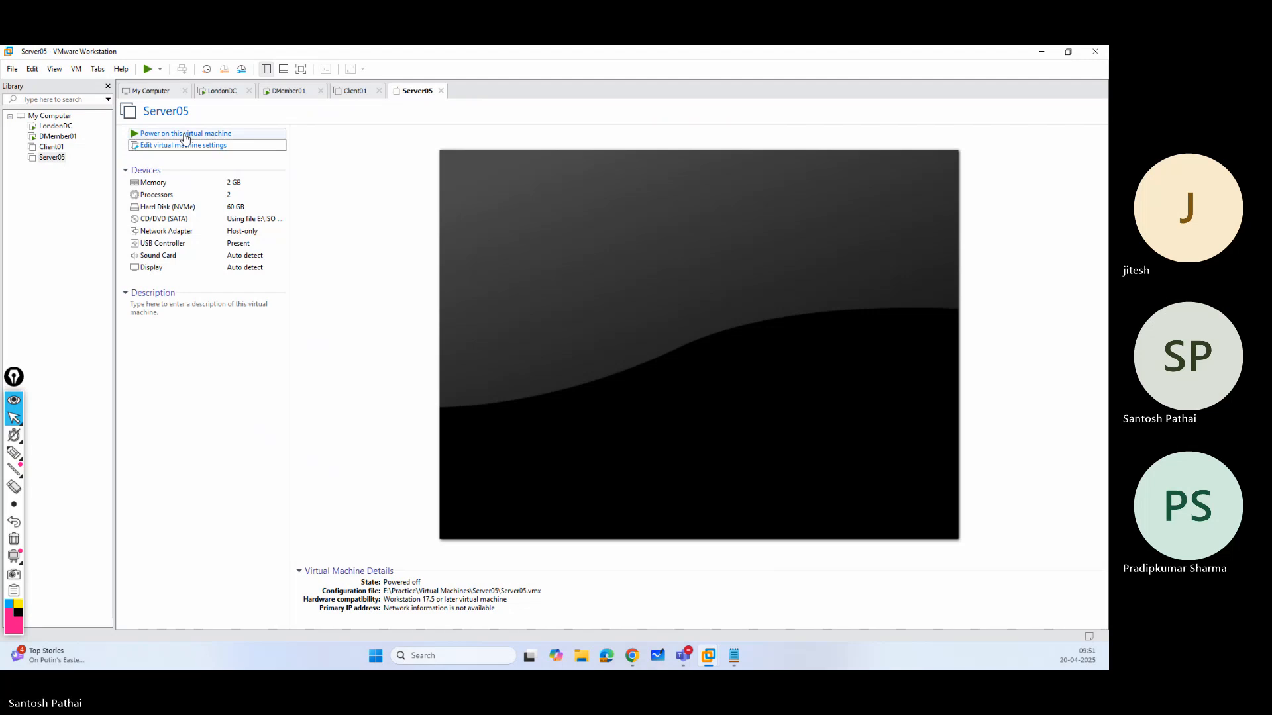
# Power on Server05, boot it from the Windows Server 2022 installation disc, and release input back to the host.
pyautogui.click(185, 135)
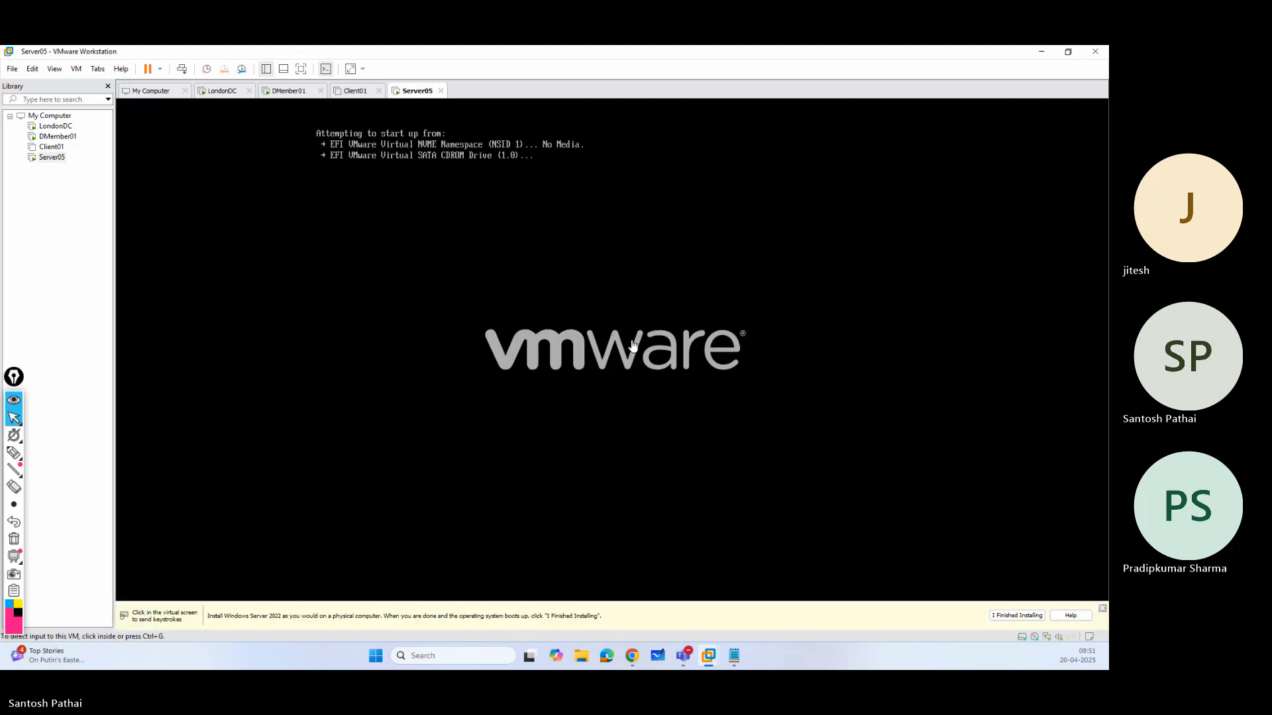
pyautogui.click(629, 347)
pyautogui.press('Return')
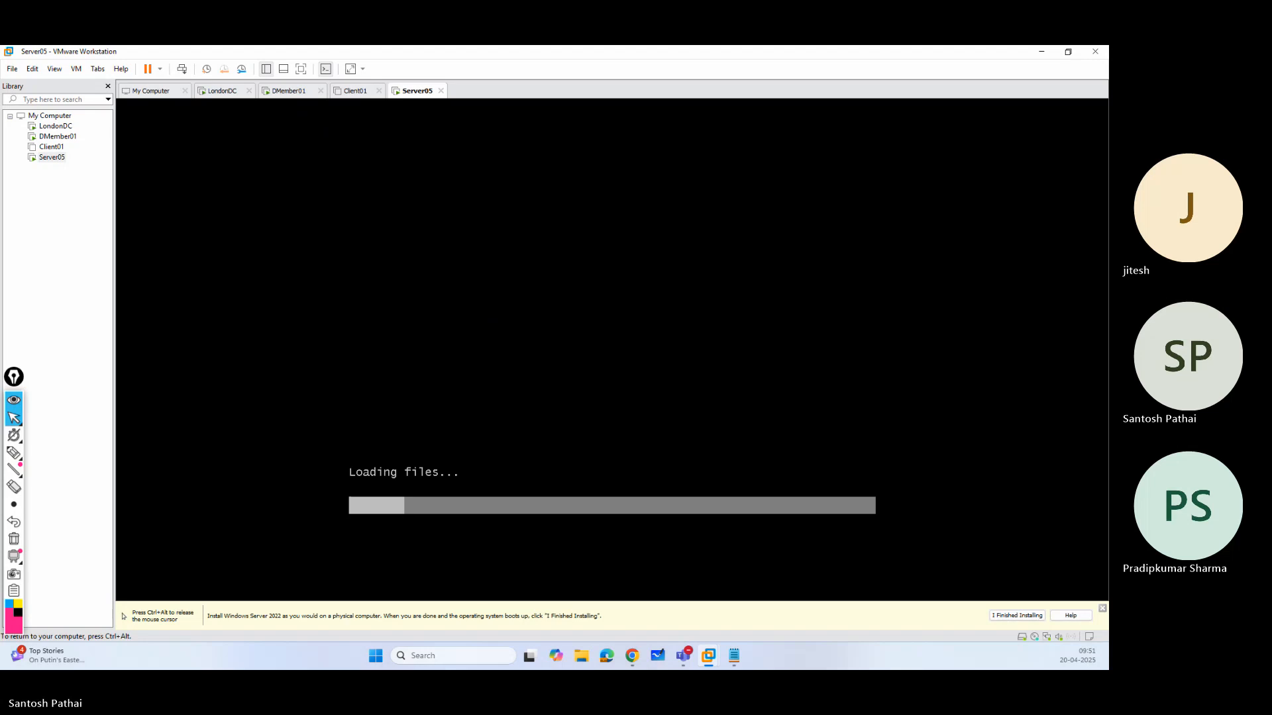
pyautogui.hotkey('ctrl', 'alt')
# On LondonDC, try to manage the tanya.com and uk.sp.com domains, and clear Active Directory Domains and Trusts and Server Manager from view.
pyautogui.click(220, 95)
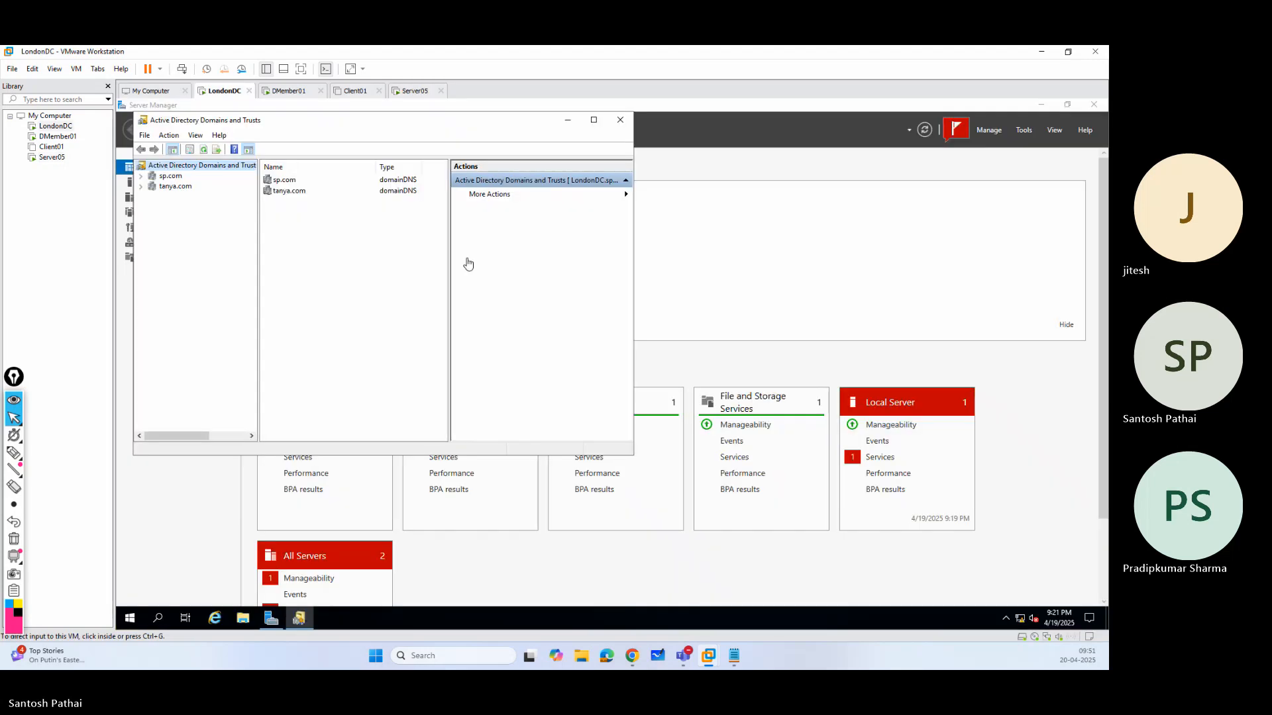
pyautogui.rightClick(186, 192)
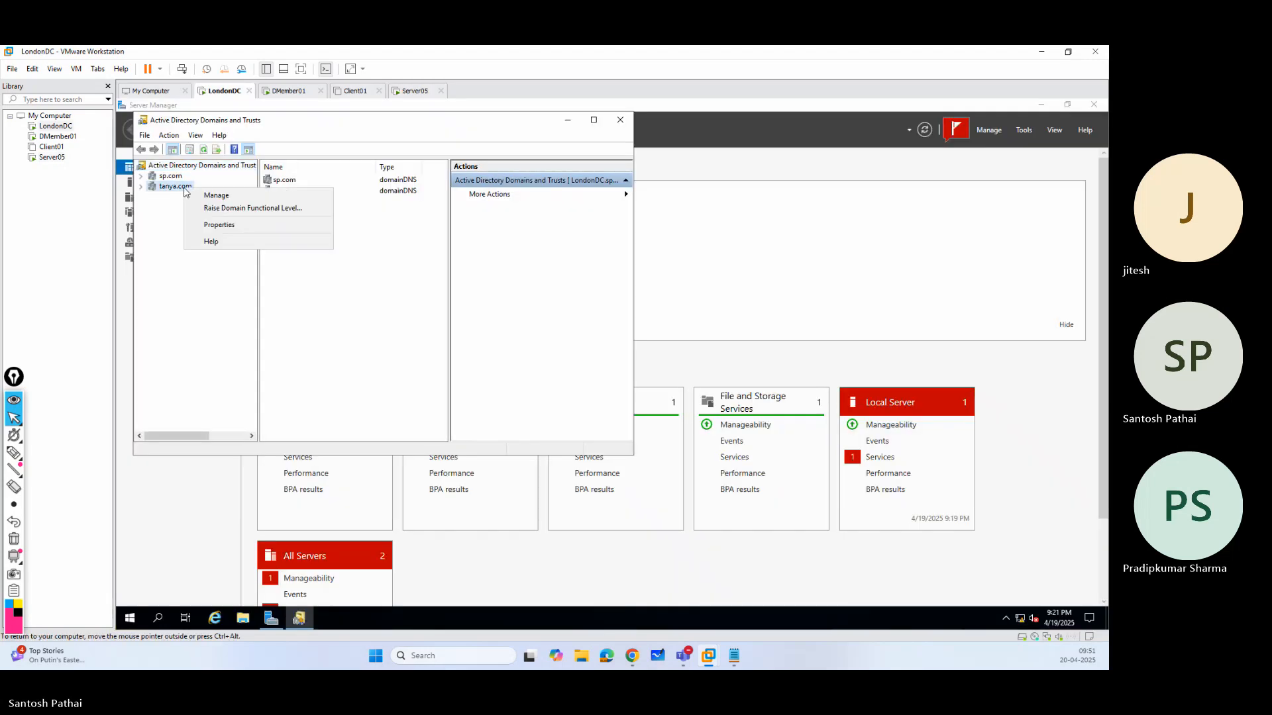
pyautogui.click(202, 197)
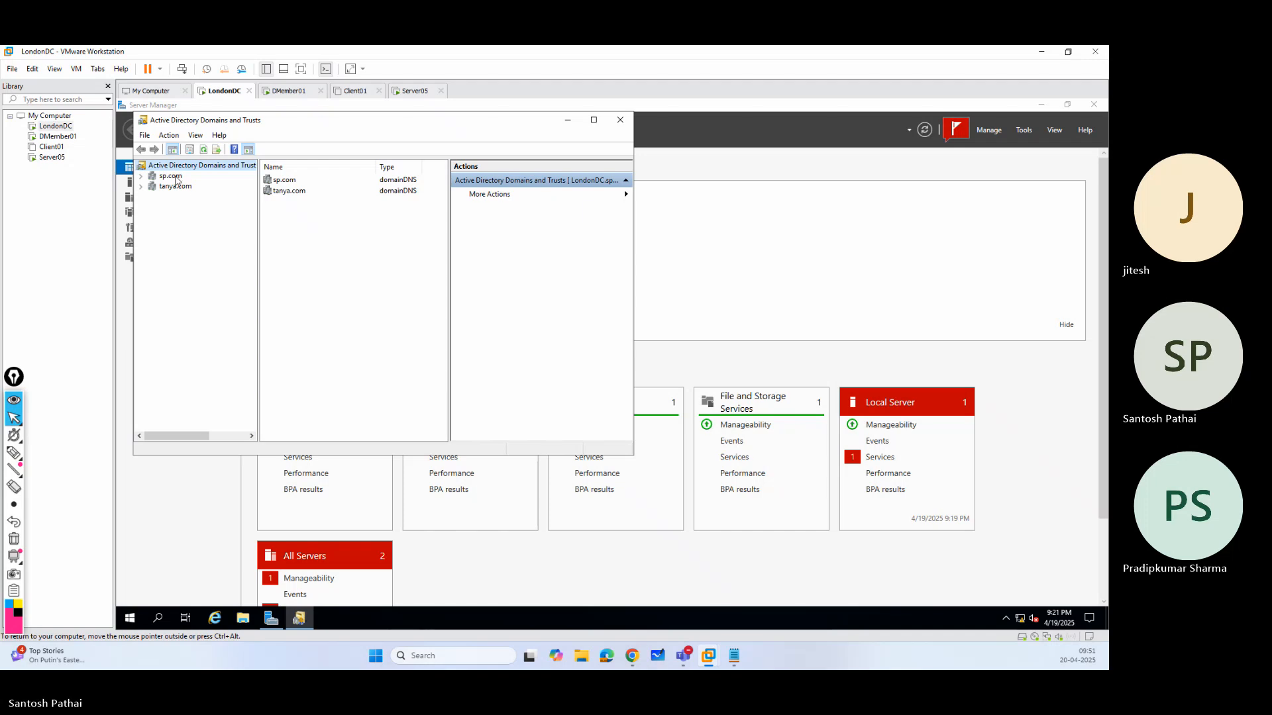
pyautogui.click(140, 176)
pyautogui.rightClick(182, 188)
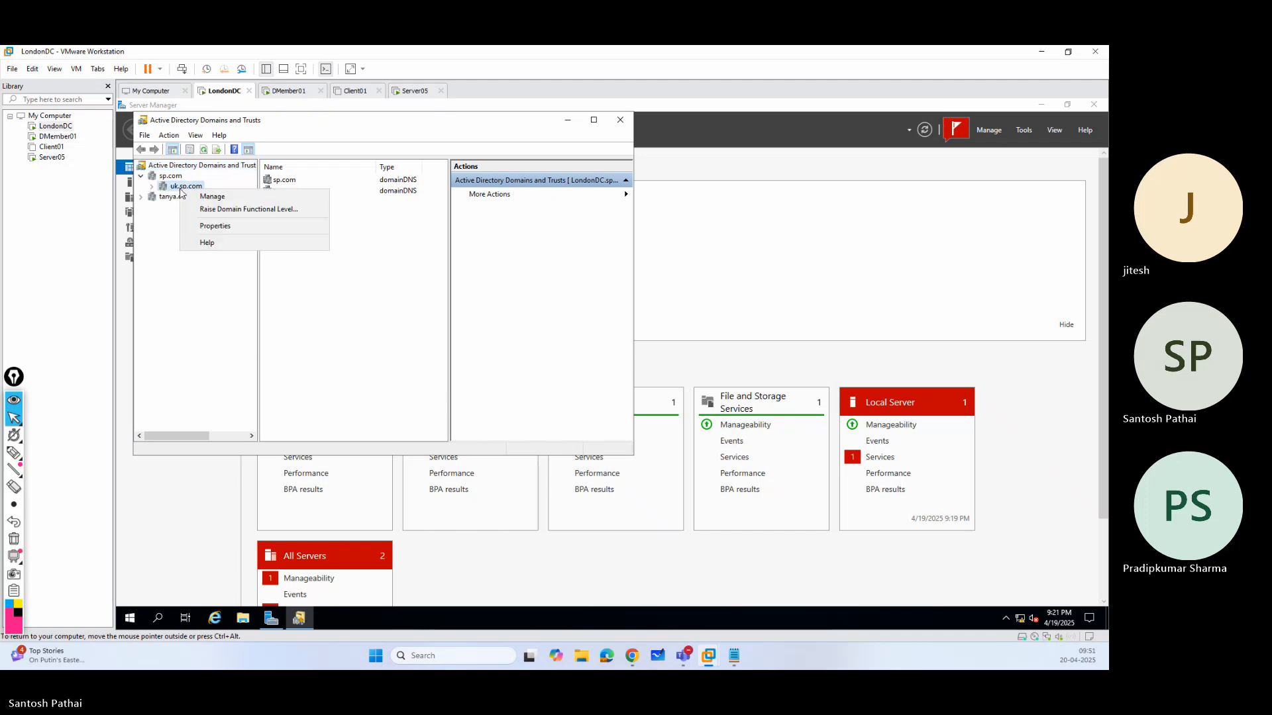
pyautogui.click(200, 197)
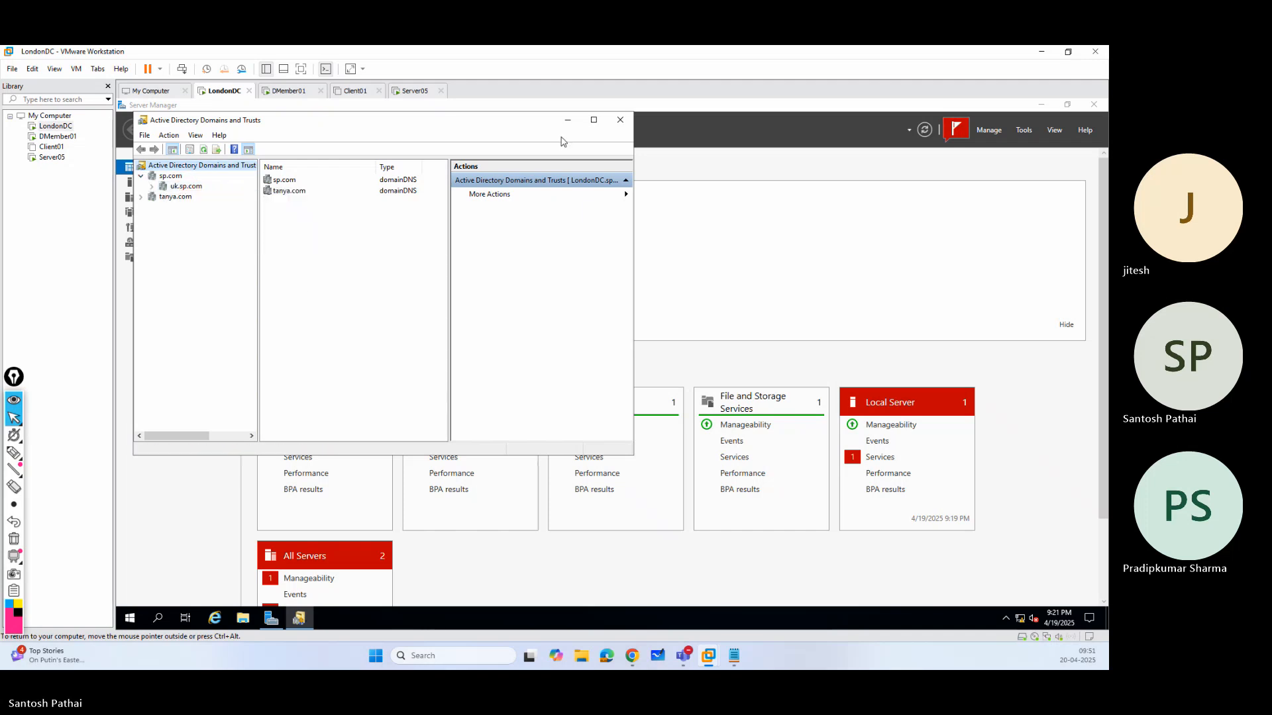
pyautogui.click(616, 127)
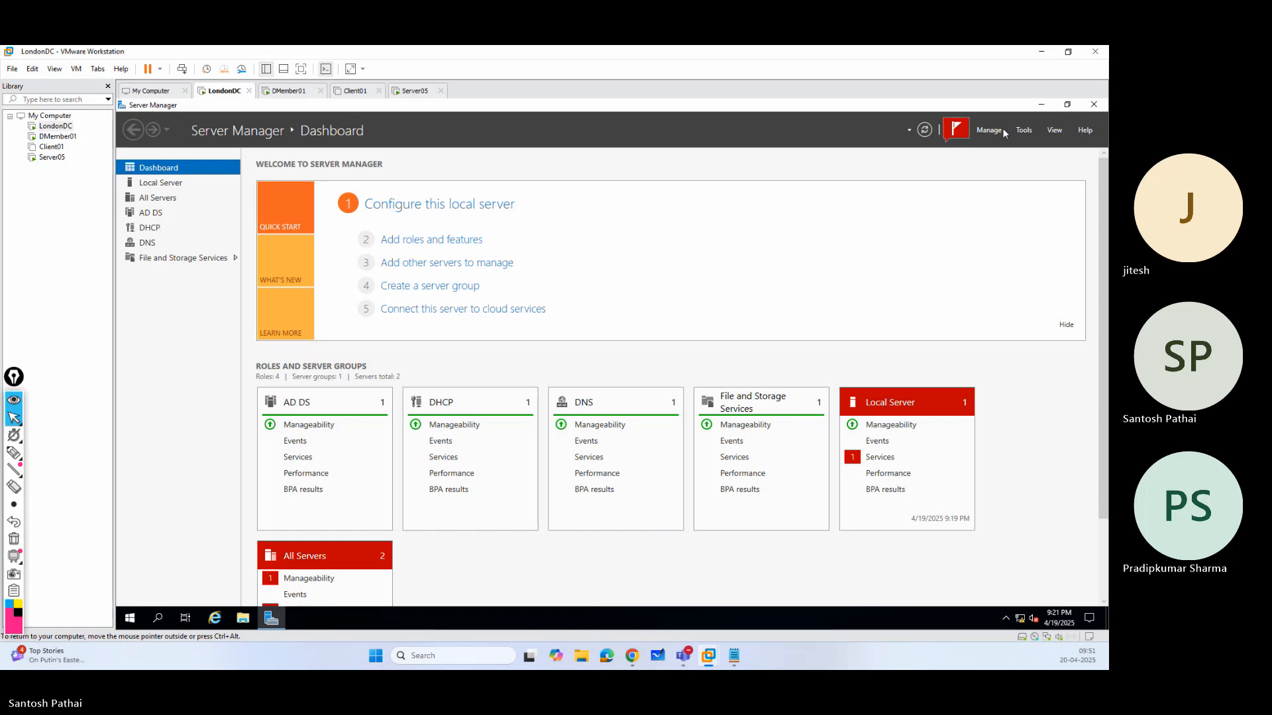
pyautogui.click(1038, 106)
# On Server05, start setup with English (United States), choose Windows Server 2022 Standard Evaluation (Desktop Experience), and accept the license terms.
pyautogui.click(411, 92)
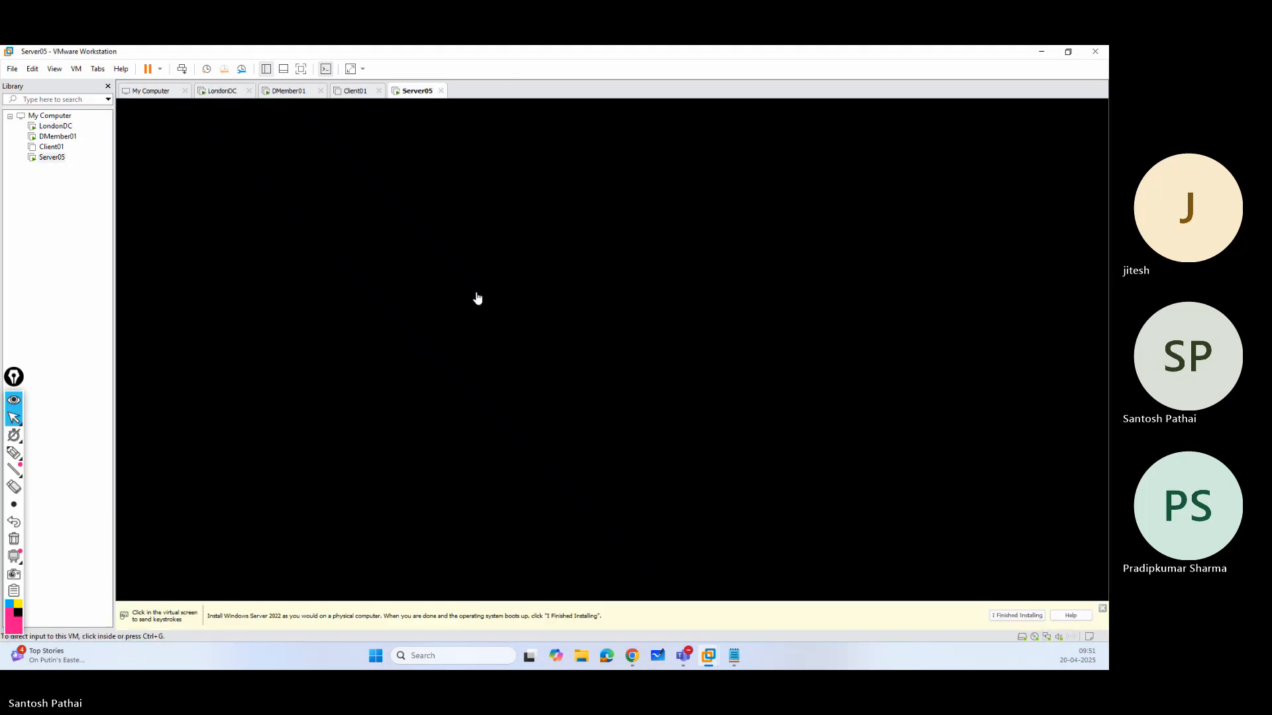
pyautogui.click(501, 292)
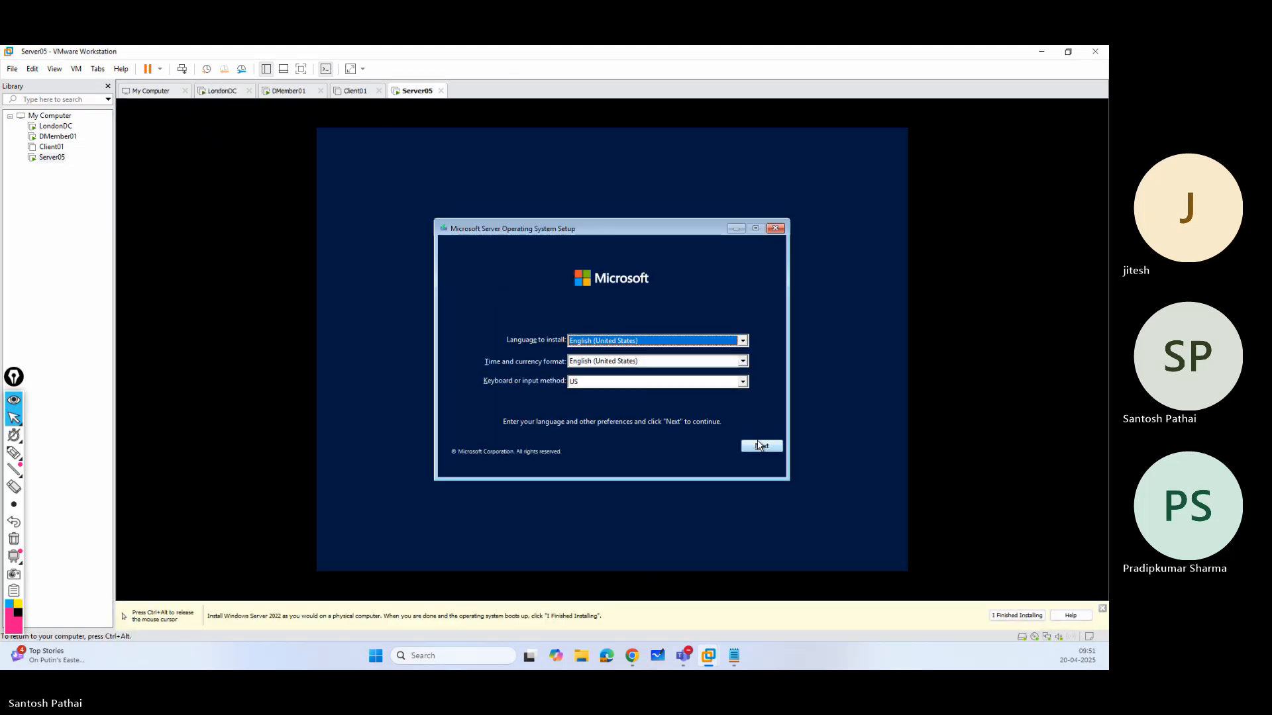
pyautogui.click(762, 445)
pyautogui.click(614, 354)
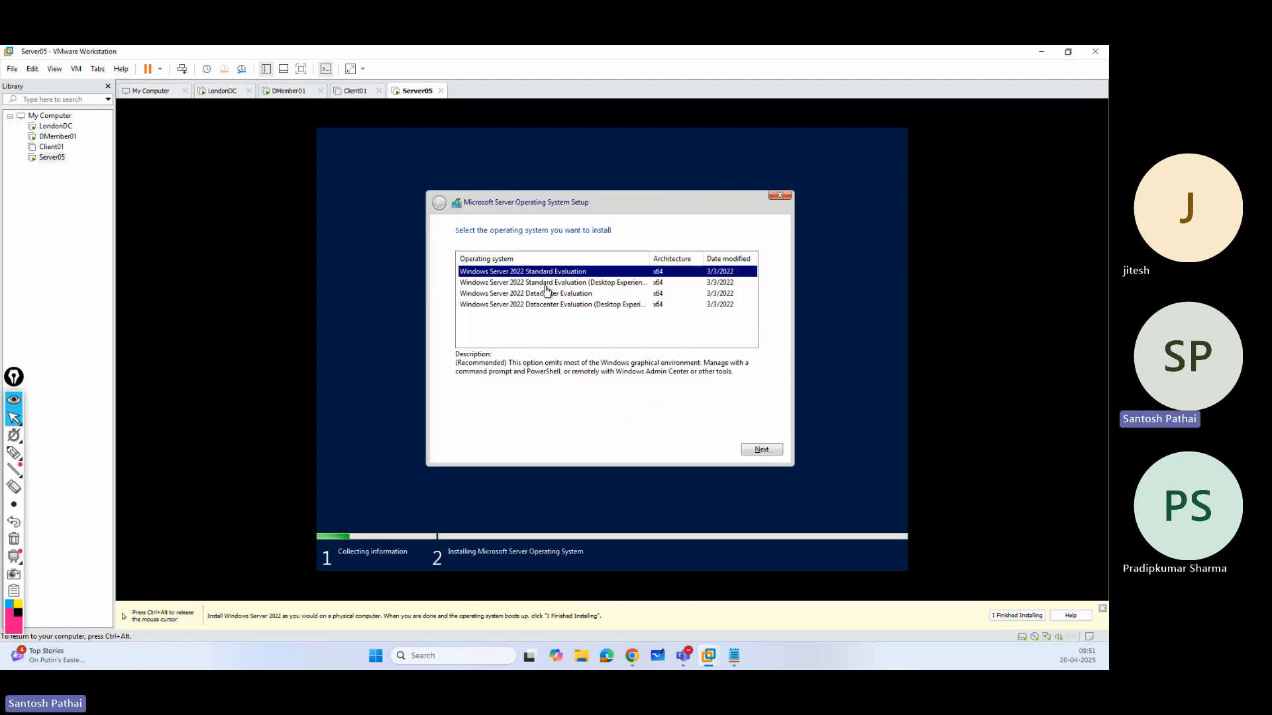
pyautogui.click(545, 285)
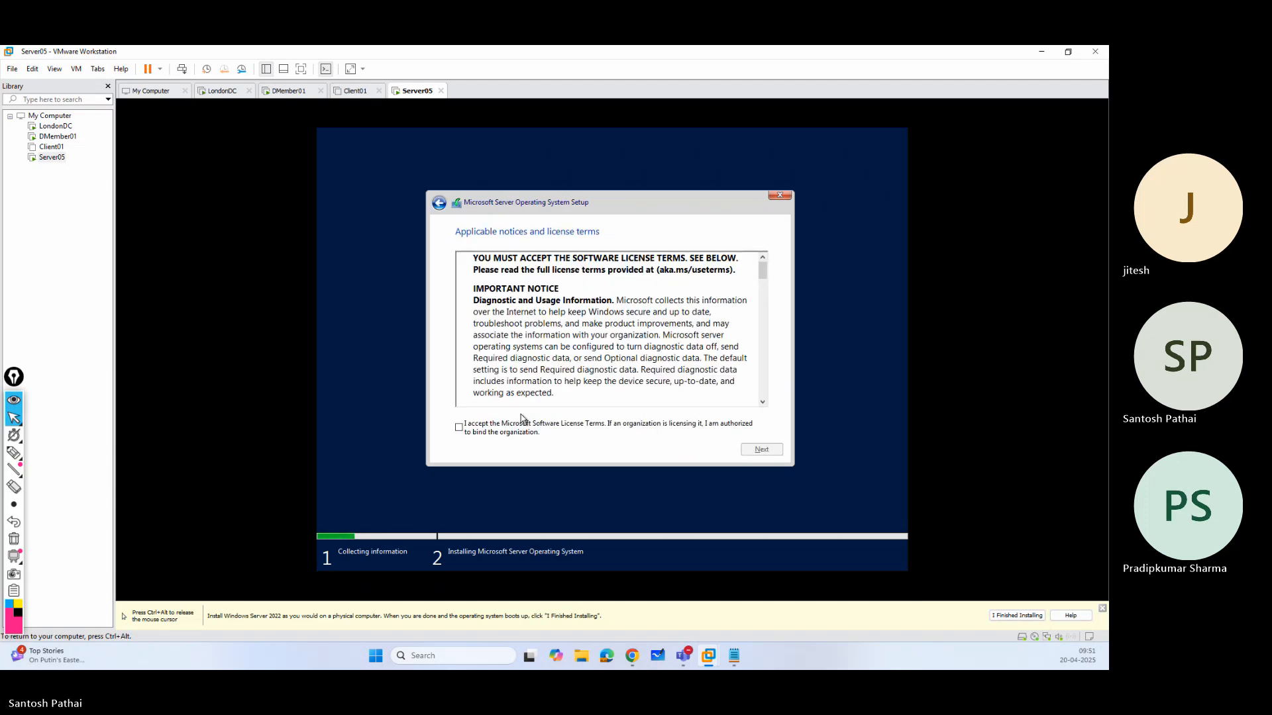
pyautogui.click(535, 433)
pyautogui.click(761, 449)
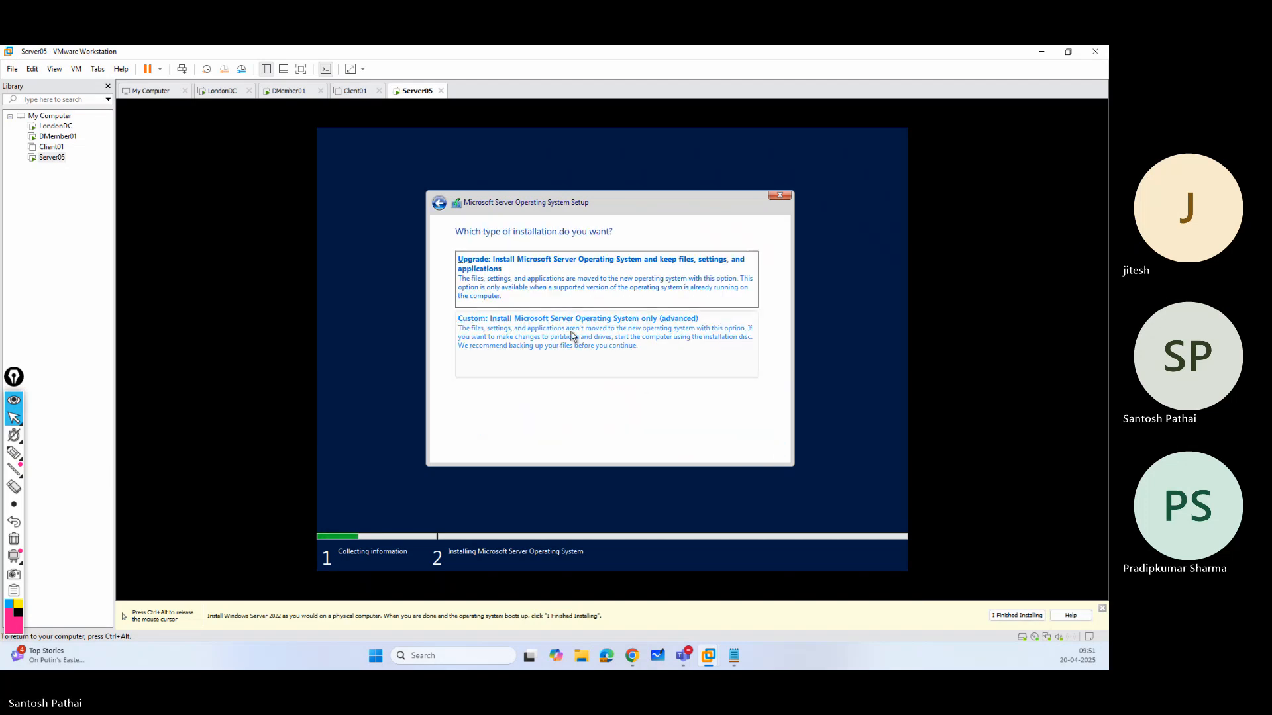
# Start a custom installation on a new partition using all 60 GB of Drive 0's unallocated space, and release input to the host.
pyautogui.click(574, 333)
pyautogui.click(696, 380)
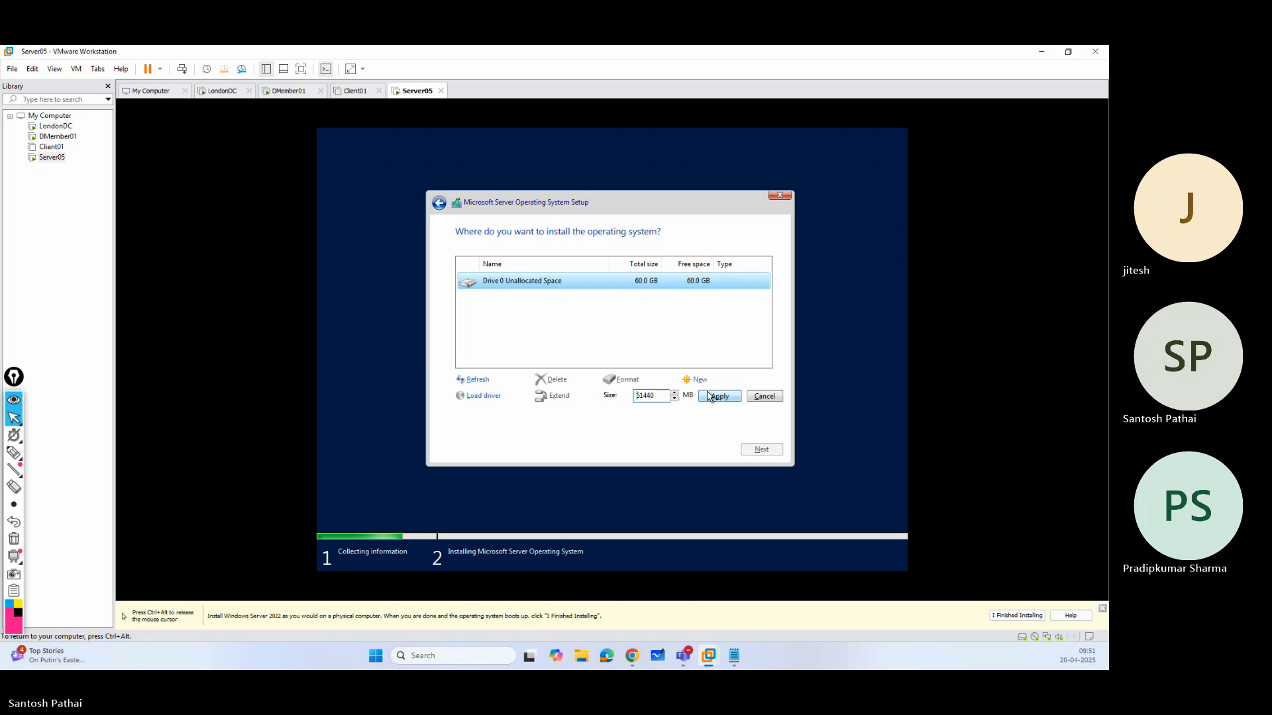
pyautogui.click(721, 402)
pyautogui.click(689, 398)
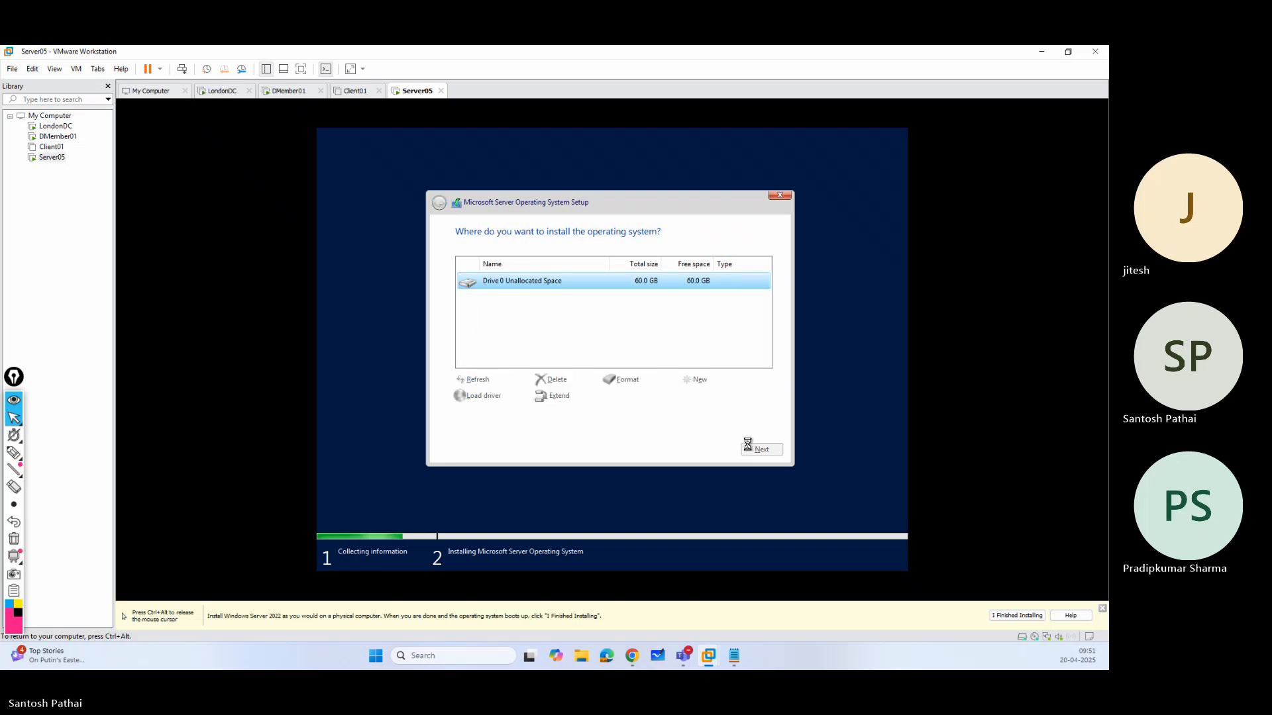
pyautogui.click(750, 450)
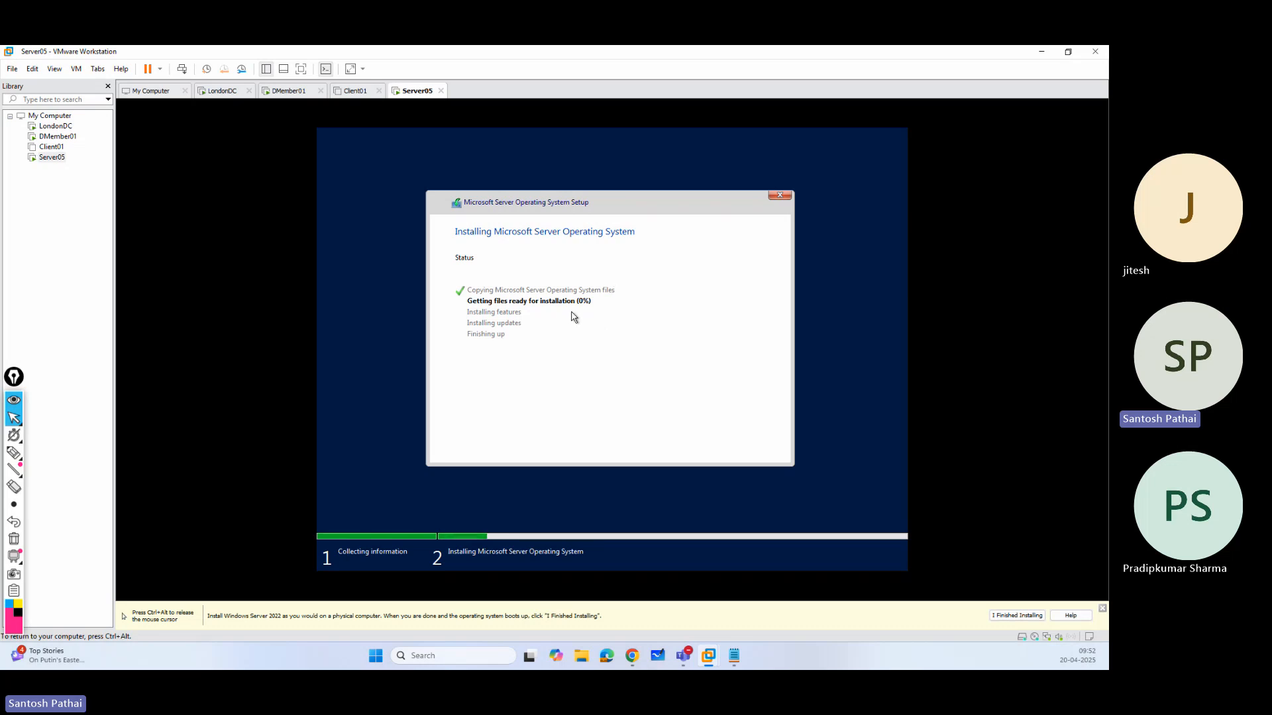
pyautogui.hotkey('ctrl', 'alt')
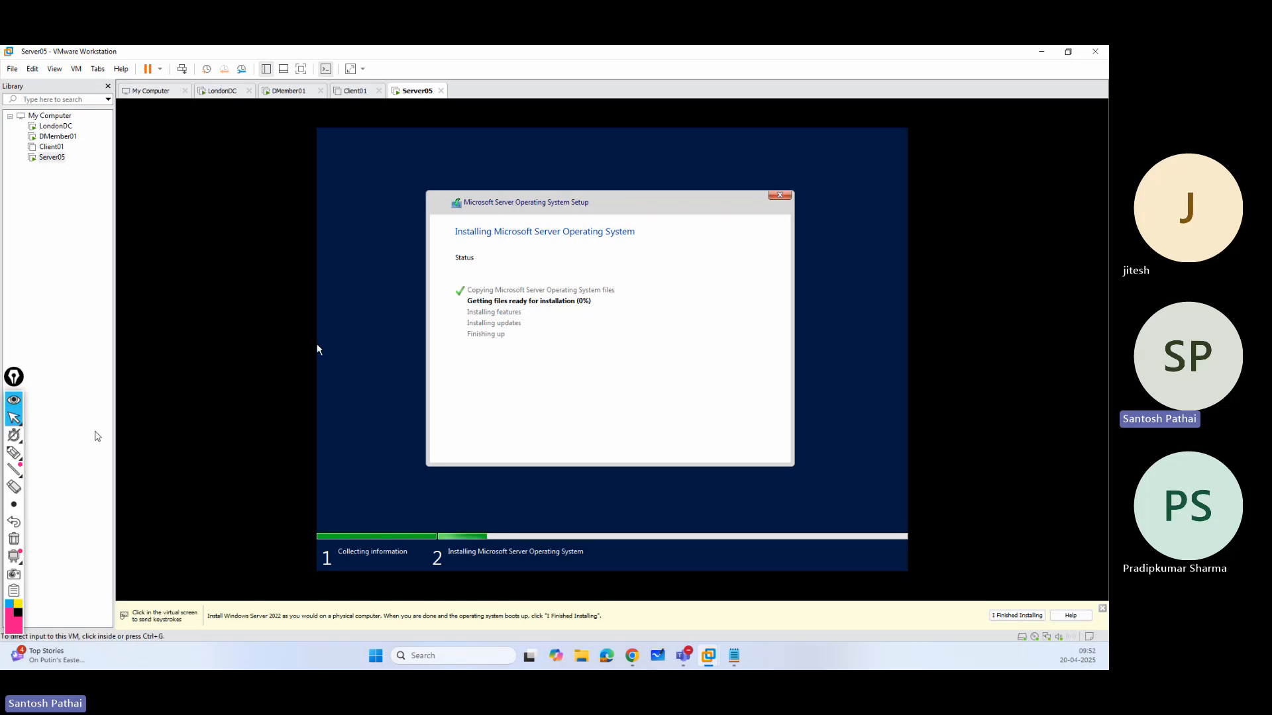